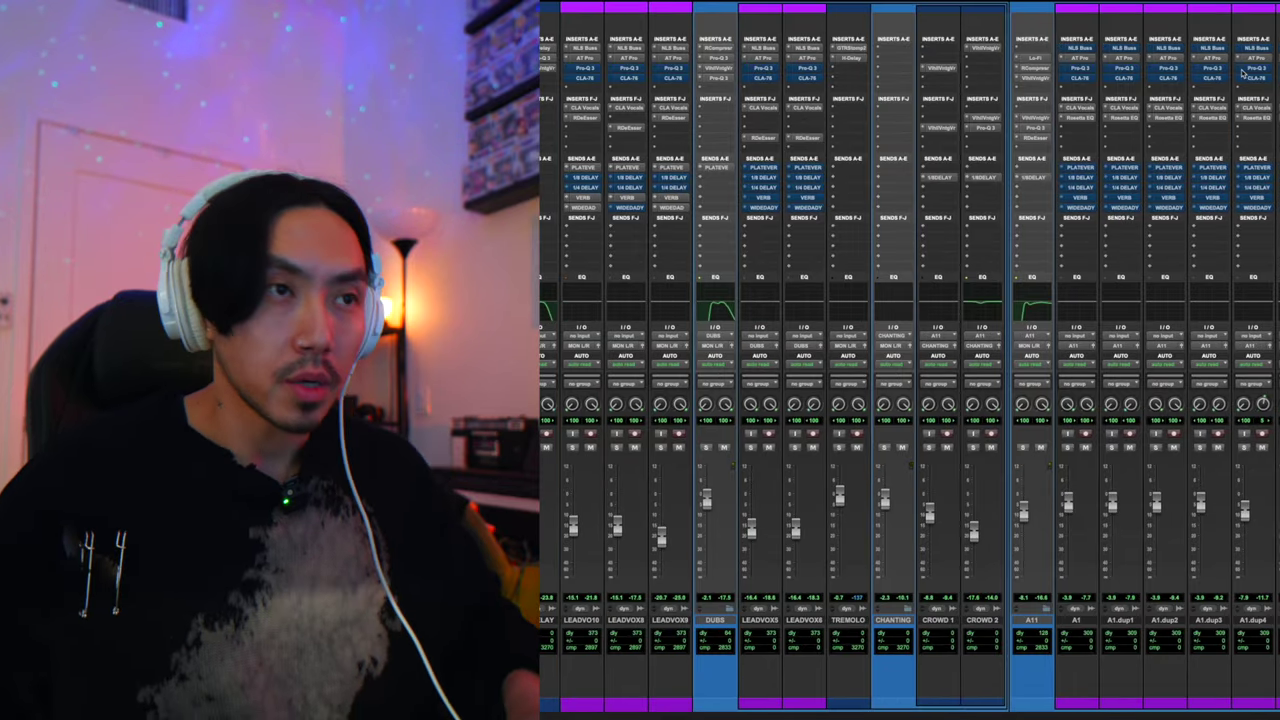
Play the crowd vocals from bar 61 and scroll through the chorus lead, dub, ad-lib and effect tracks
{"action": "scroll", "coordinate": [1250, 76], "scroll_direction": "left", "scroll_amount": 1}
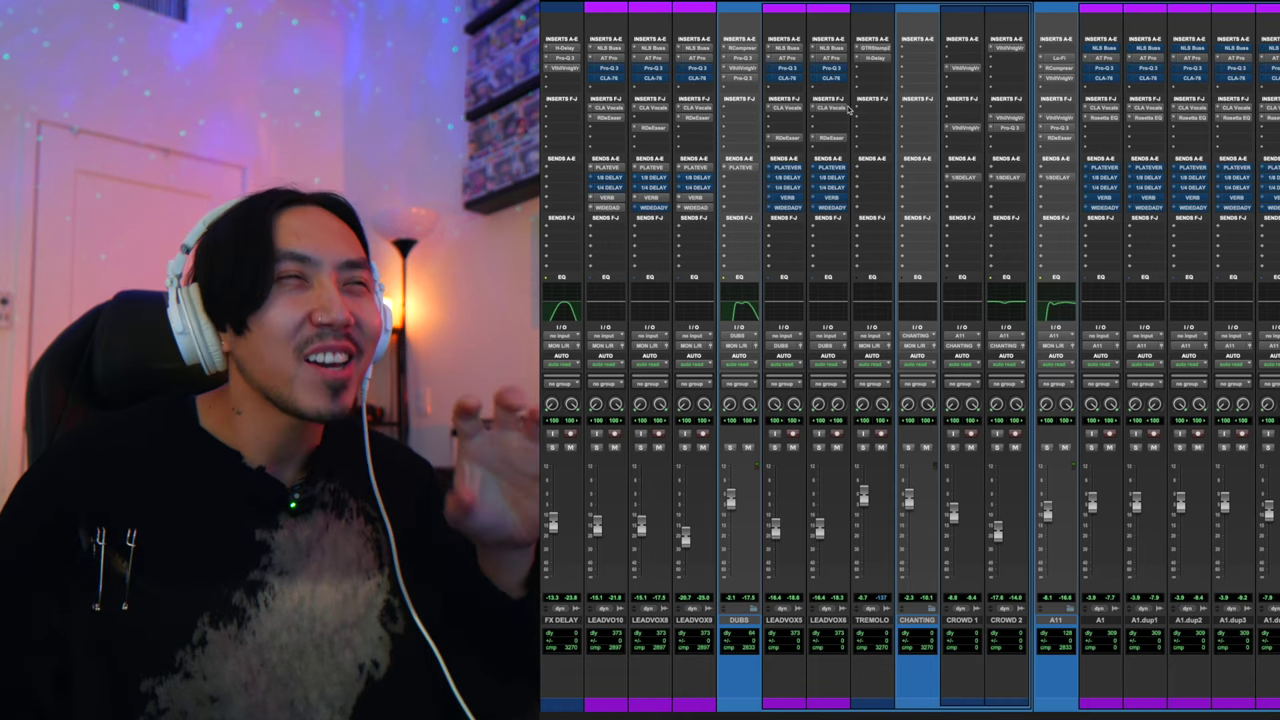
{"action": "scroll", "coordinate": [1063, 195], "scroll_direction": "left", "scroll_amount": 1}
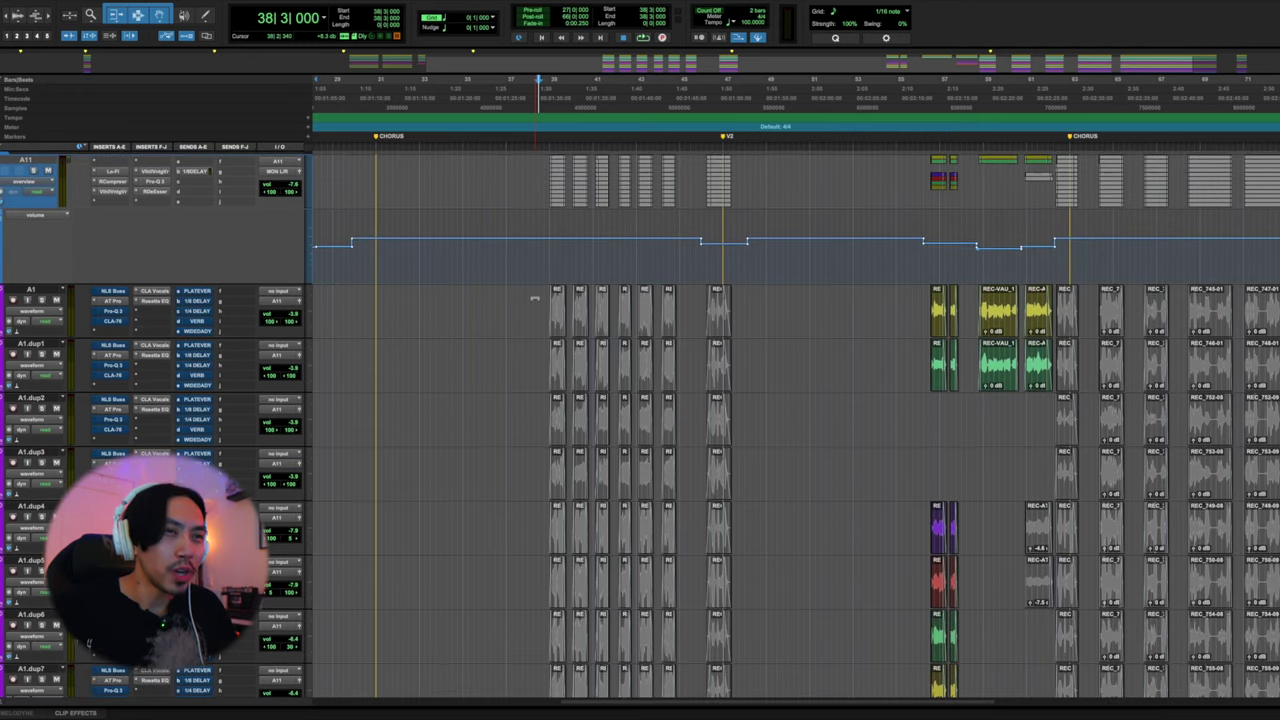
{"action": "scroll", "coordinate": [535, 298], "scroll_direction": "up", "scroll_amount": 5}
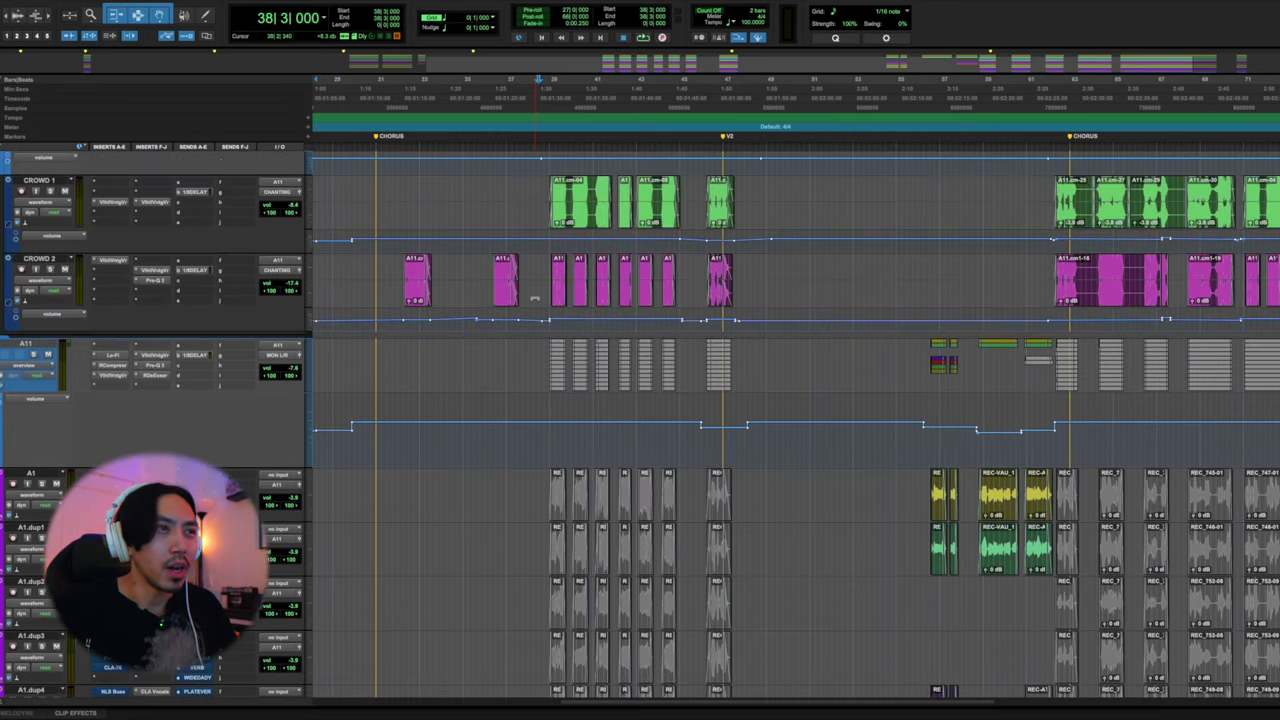
{"action": "scroll", "coordinate": [535, 298], "scroll_direction": "right", "scroll_amount": 10}
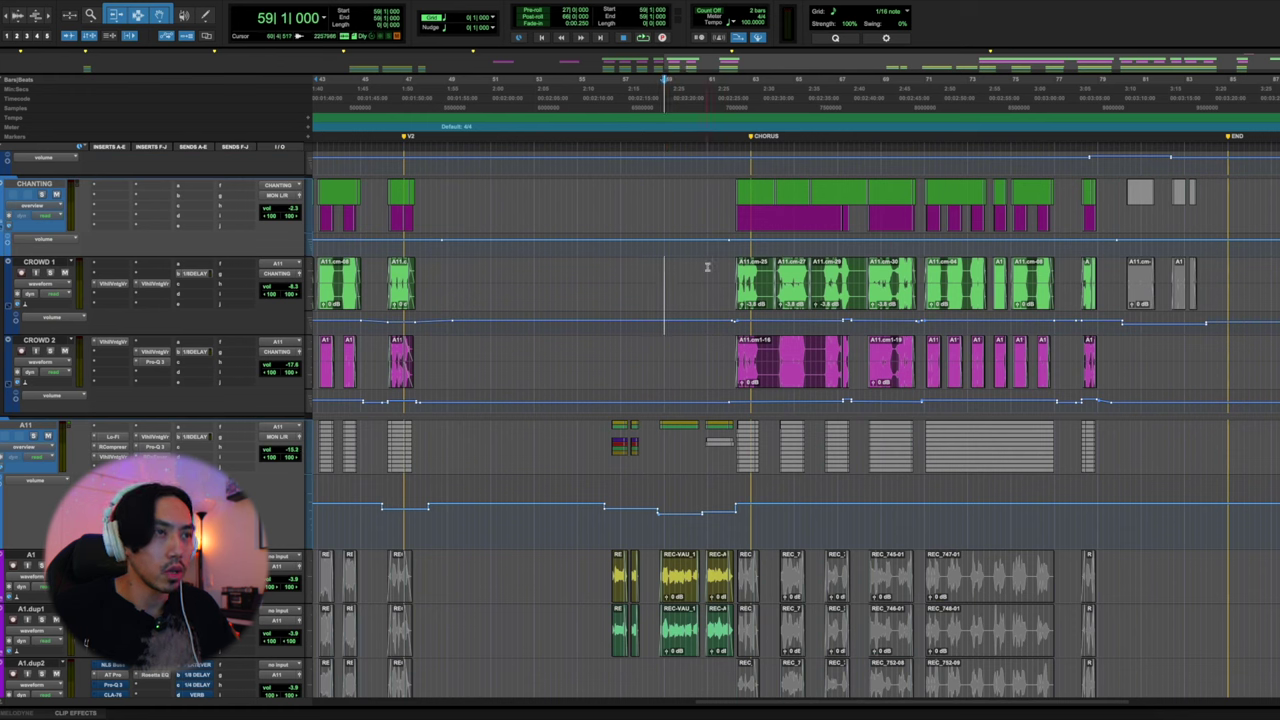
{"action": "left_click", "coordinate": [707, 268]}
{"action": "key", "text": "space"}
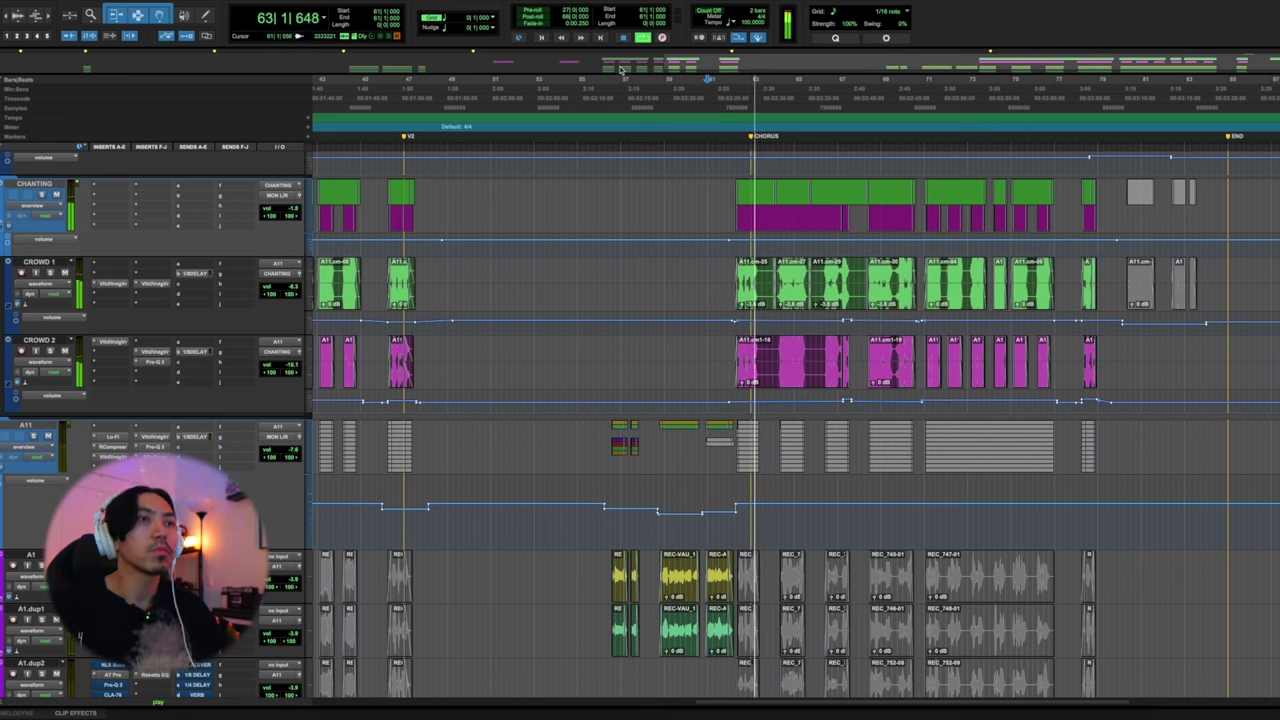
{"action": "scroll", "coordinate": [640, 170], "scroll_direction": "right", "scroll_amount": 3}
{"action": "scroll", "coordinate": [645, 180], "scroll_direction": "up", "scroll_amount": 1}
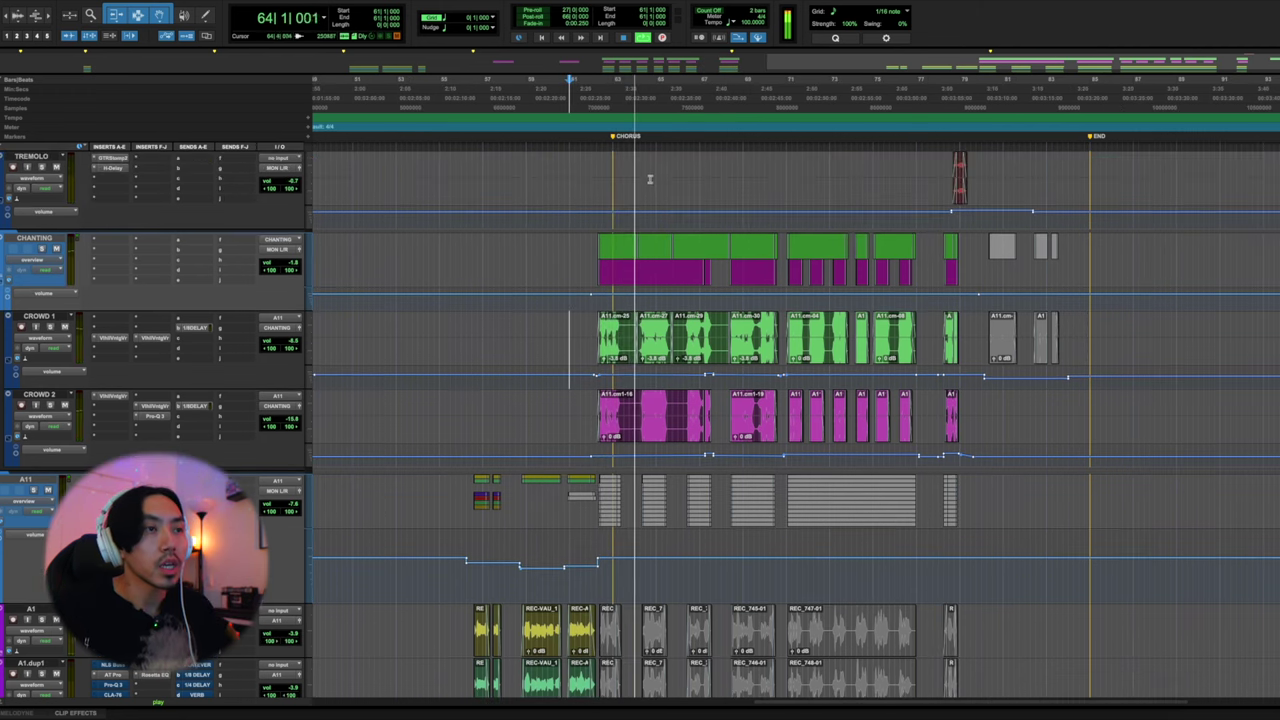
{"action": "scroll", "coordinate": [649, 184], "scroll_direction": "up", "scroll_amount": 2}
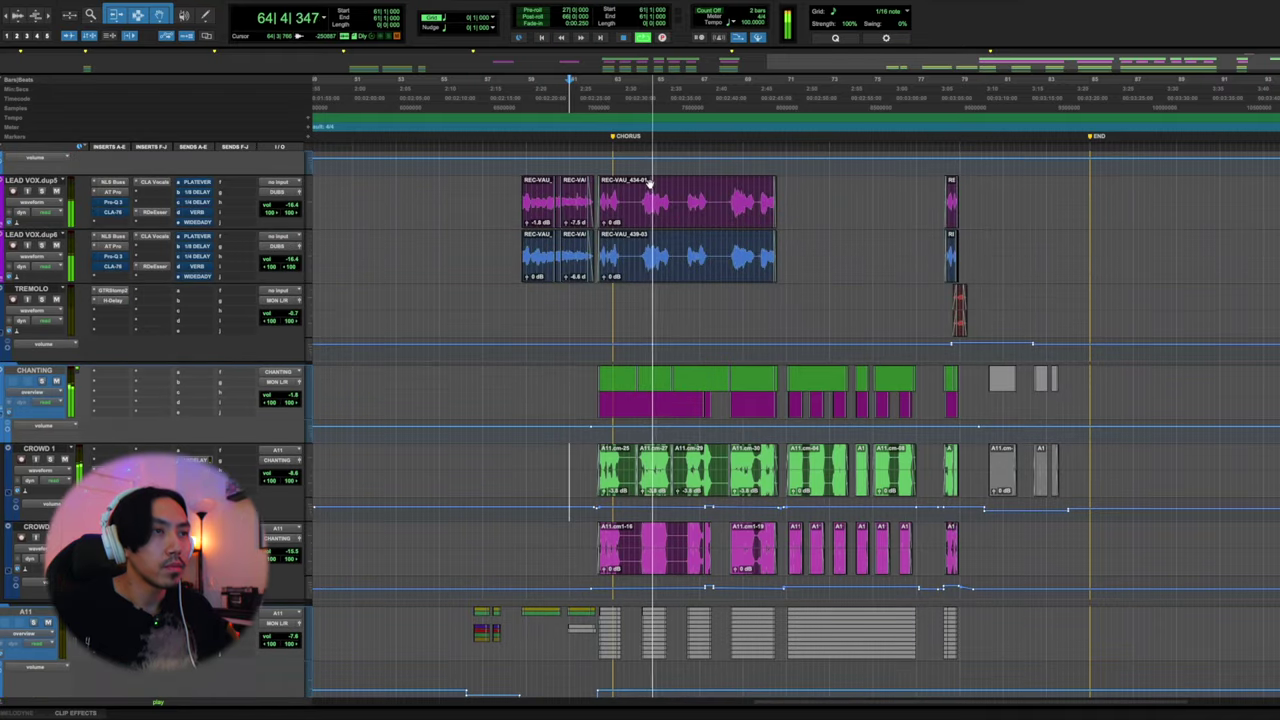
{"action": "scroll", "coordinate": [649, 184], "scroll_direction": "up", "scroll_amount": 5}
{"action": "scroll", "coordinate": [649, 184], "scroll_direction": "up", "scroll_amount": 5}
{"action": "scroll", "coordinate": [651, 183], "scroll_direction": "right", "scroll_amount": 2}
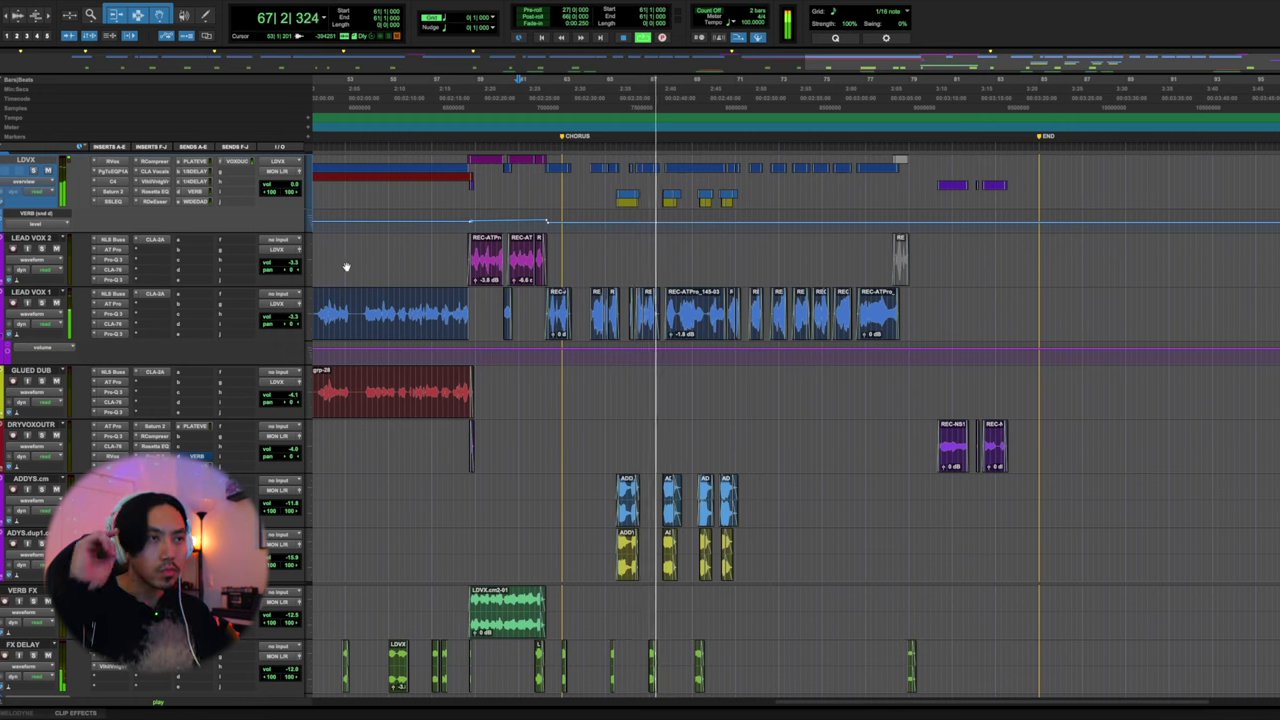
Stop, then restart playback from bar 61 beat 2 on the DRYVOXOUTR track
{"action": "key", "text": "space"}
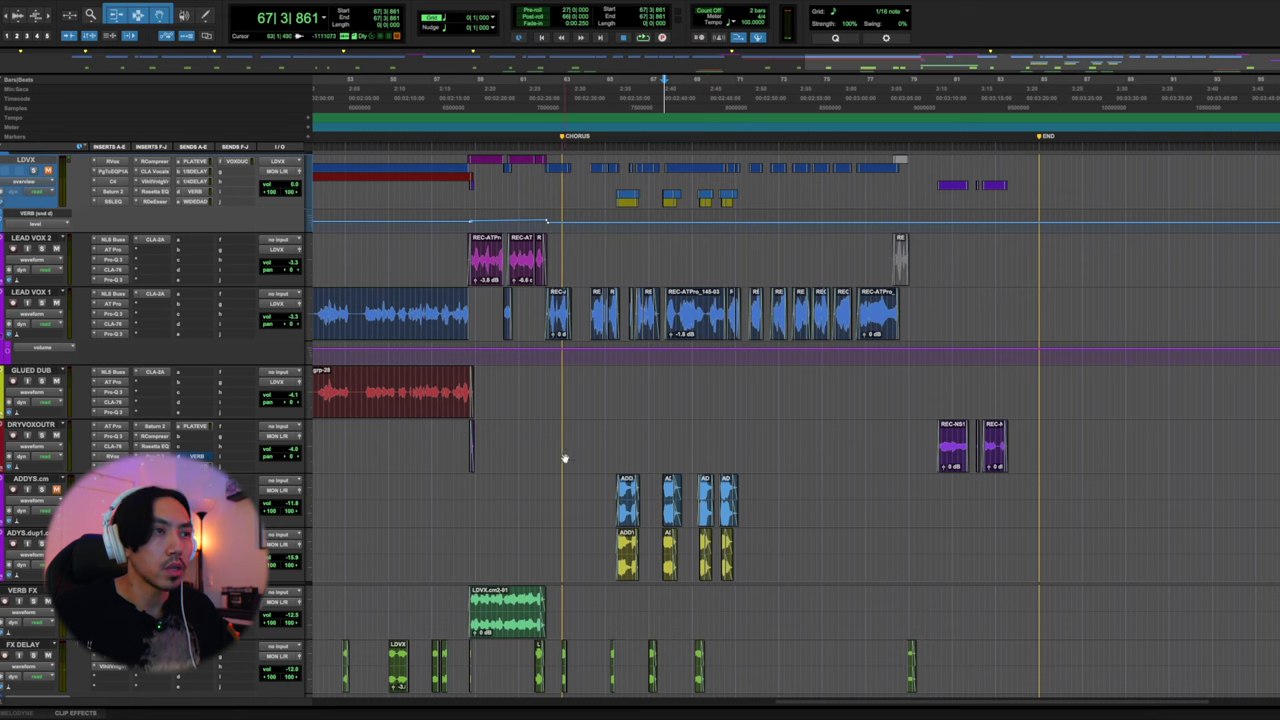
{"action": "left_click", "coordinate": [533, 435]}
{"action": "left_click", "coordinate": [521, 436]}
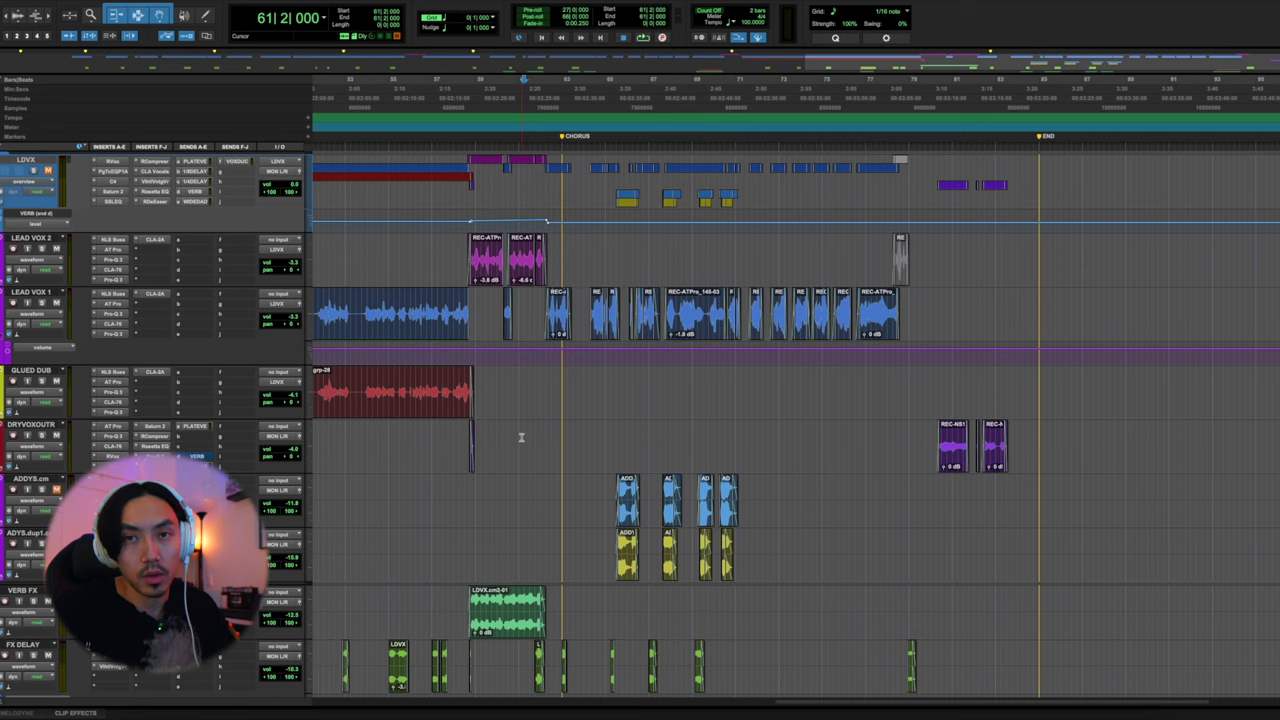
{"action": "key", "text": "space"}
Scroll down through the crowd and A1 chant layers as the chorus plays to bar 73
{"action": "scroll", "coordinate": [523, 436], "scroll_direction": "down", "scroll_amount": 5}
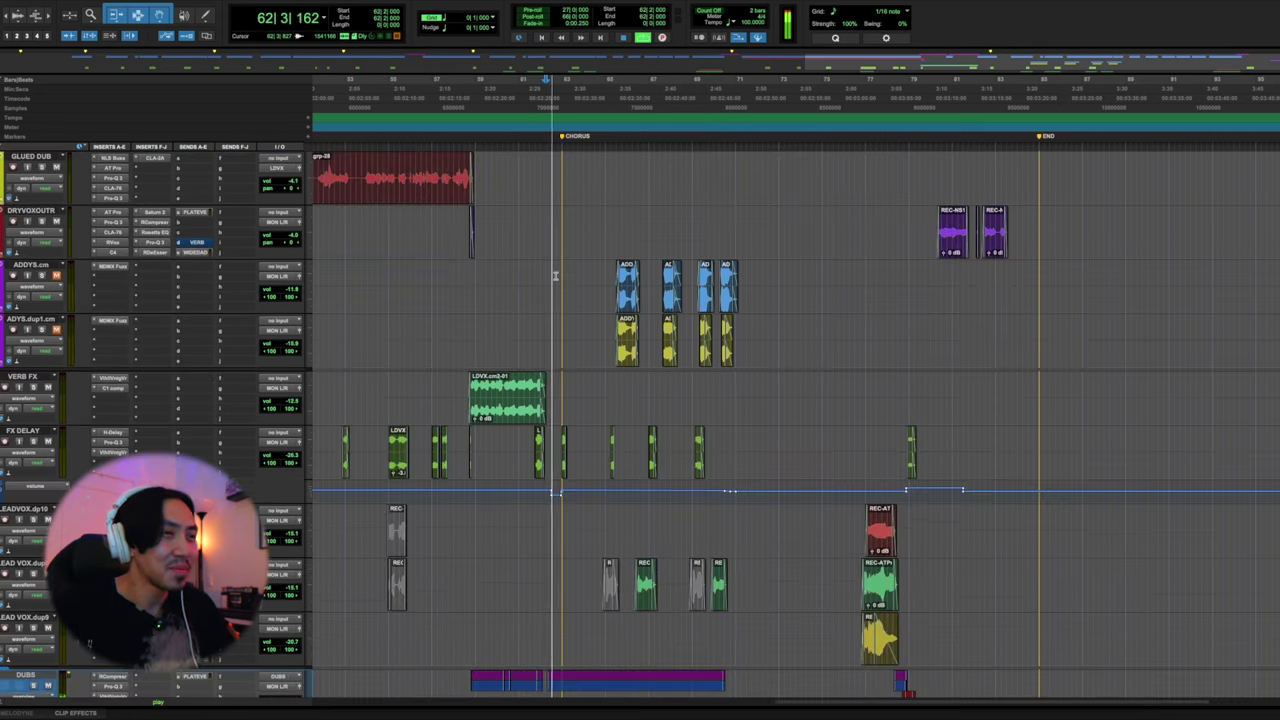
{"action": "scroll", "coordinate": [555, 275], "scroll_direction": "down", "scroll_amount": 10}
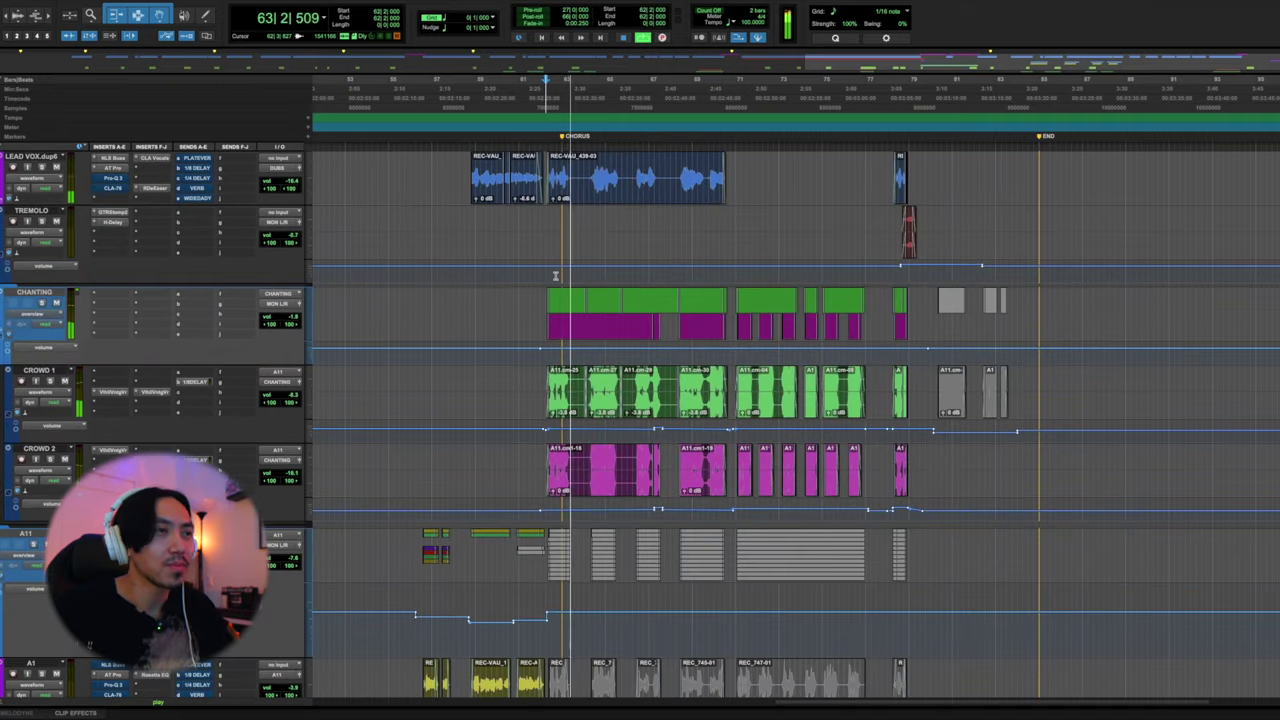
{"action": "scroll", "coordinate": [555, 275], "scroll_direction": "down", "scroll_amount": 3}
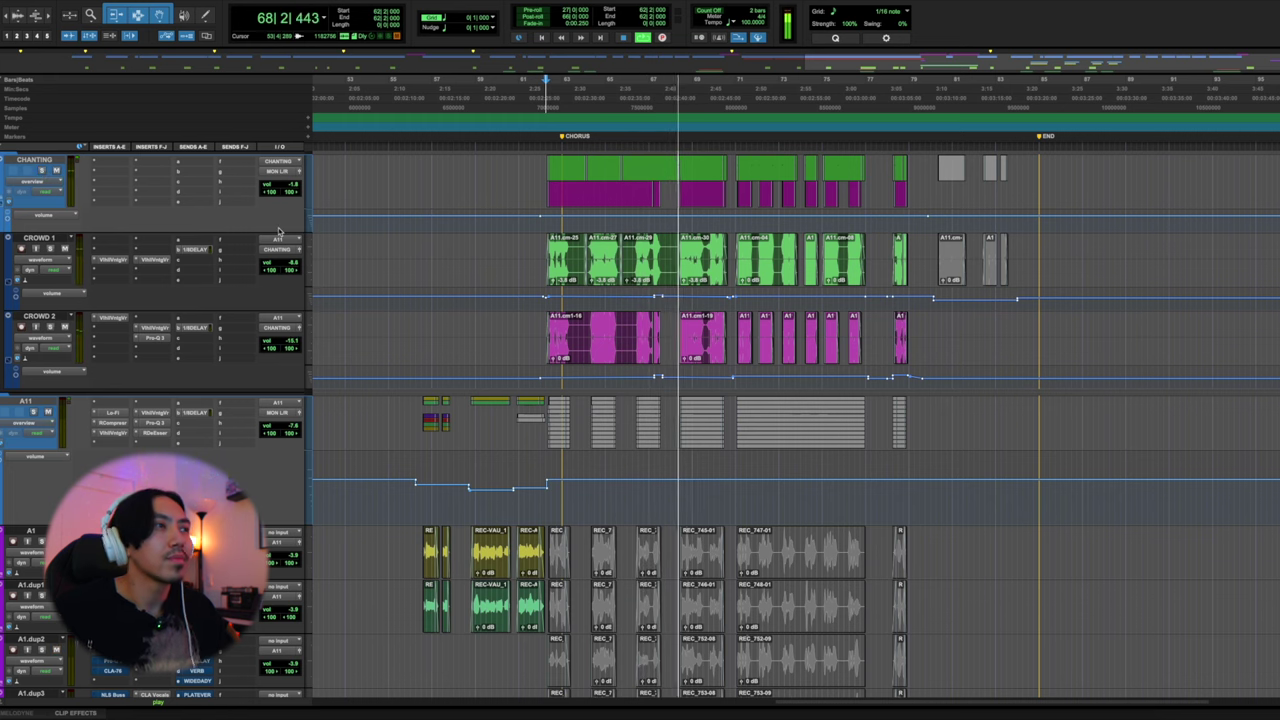
{"action": "scroll", "coordinate": [344, 240], "scroll_direction": "down", "scroll_amount": 10}
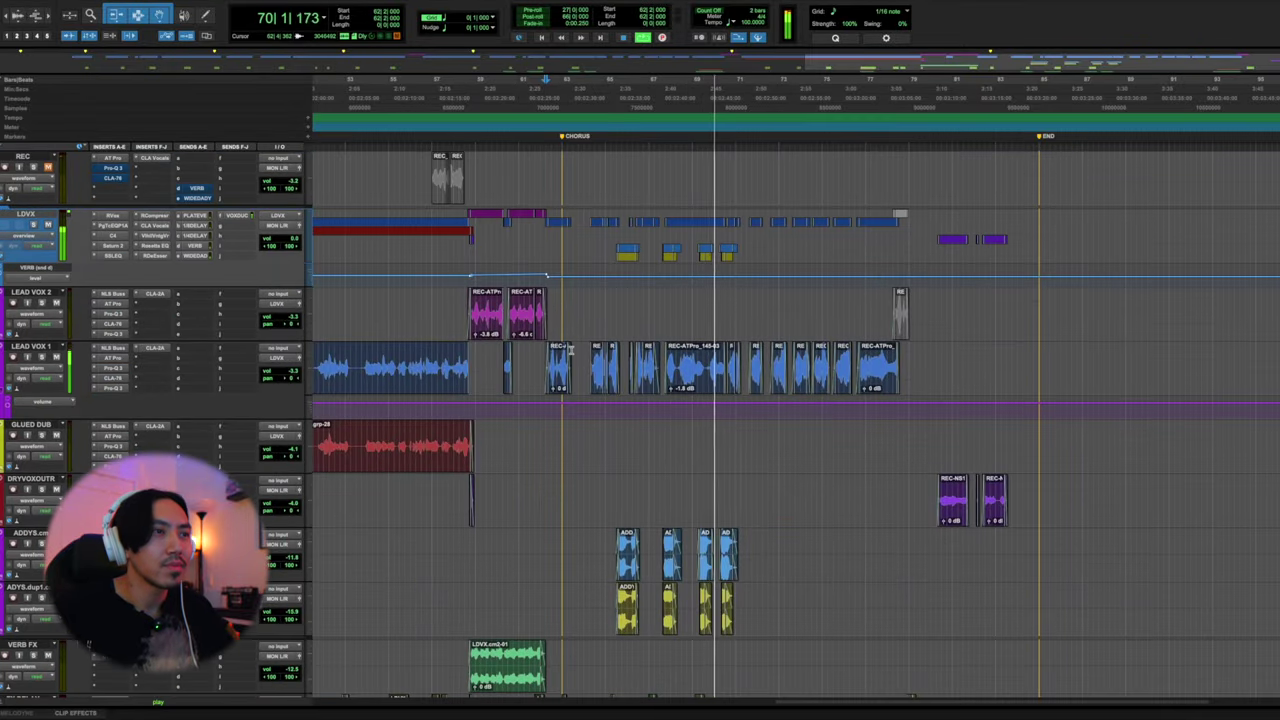
{"action": "scroll", "coordinate": [571, 350], "scroll_direction": "left", "scroll_amount": 5}
{"action": "scroll", "coordinate": [571, 350], "scroll_direction": "right", "scroll_amount": 3}
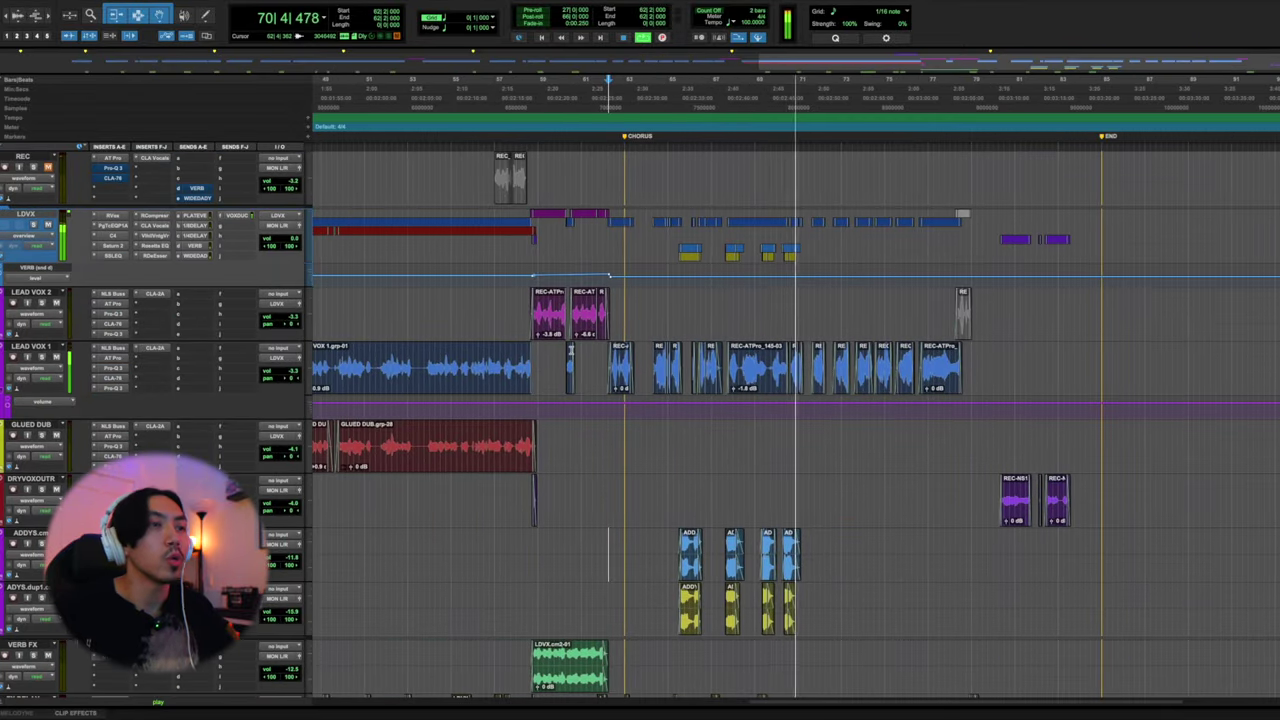
{"action": "scroll", "coordinate": [380, 560], "scroll_direction": "down", "scroll_amount": 2}
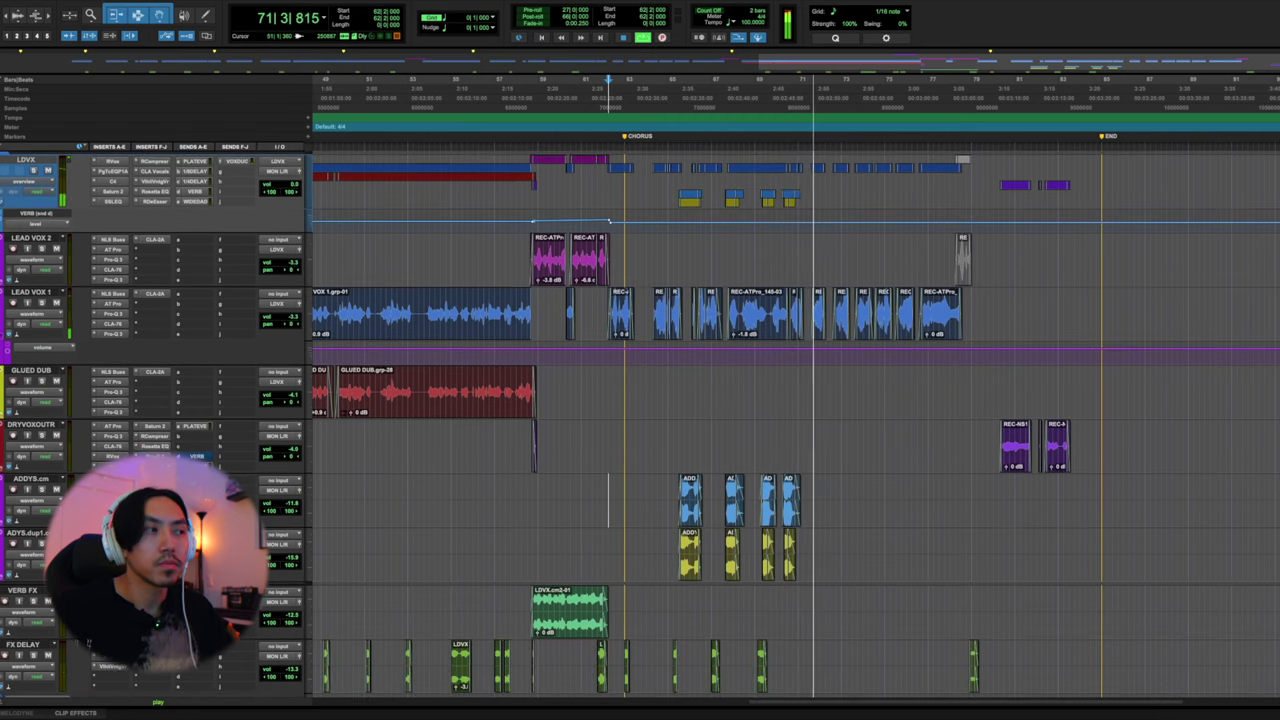
{"action": "scroll", "coordinate": [1201, 343], "scroll_direction": "down", "scroll_amount": 10}
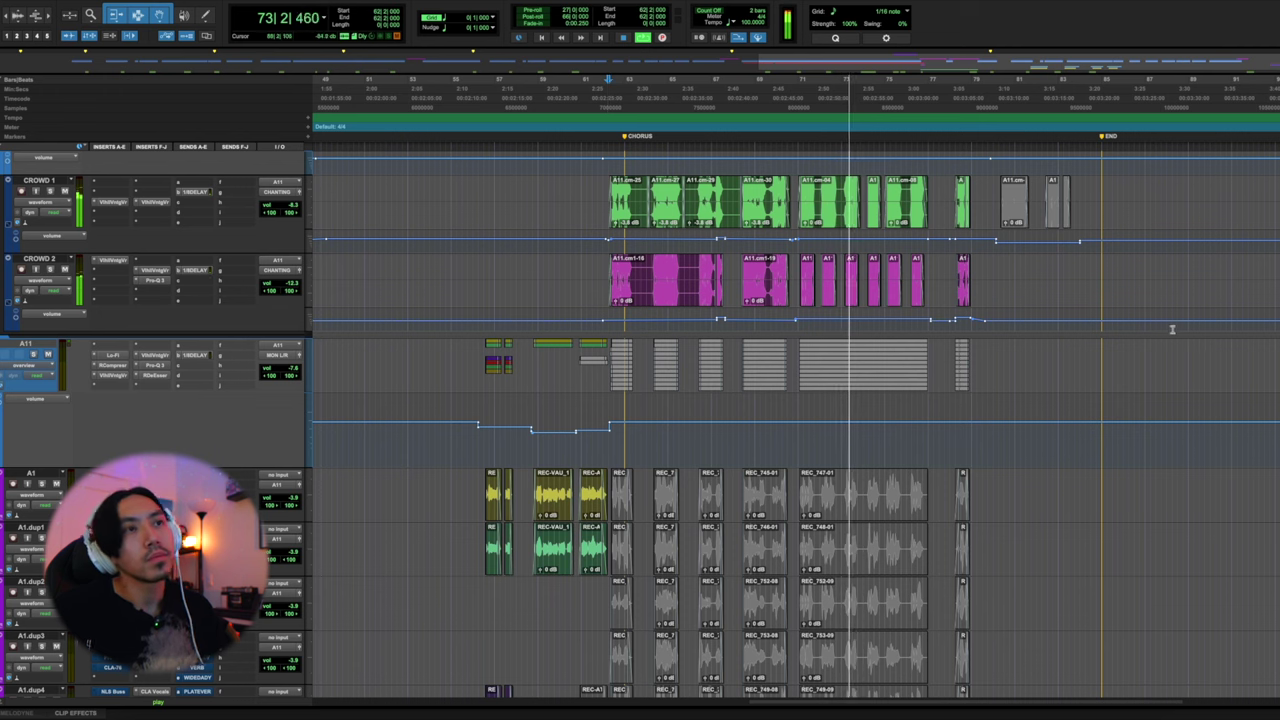
Scroll through the A1 harmony tracks and select the A11 track
{"action": "scroll", "coordinate": [1100, 305], "scroll_direction": "down", "scroll_amount": 4}
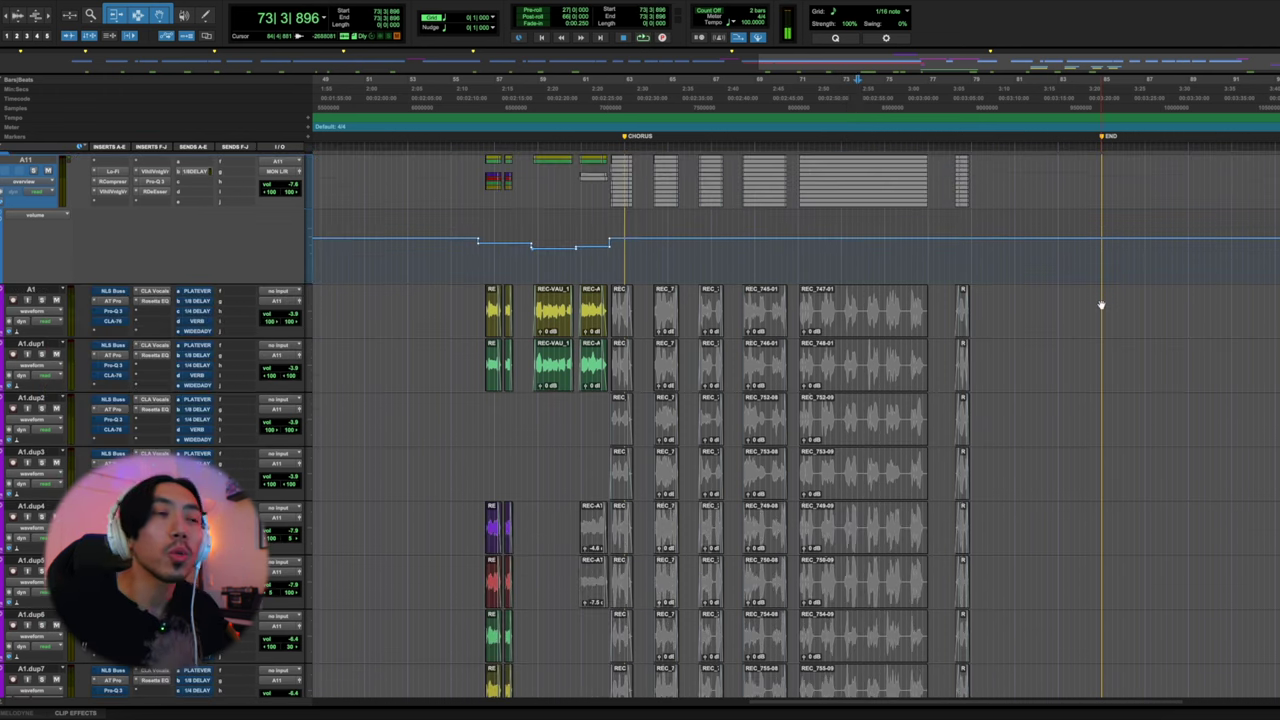
{"action": "scroll", "coordinate": [1100, 305], "scroll_direction": "down", "scroll_amount": 4}
{"action": "scroll", "coordinate": [1100, 305], "scroll_direction": "up", "scroll_amount": 8}
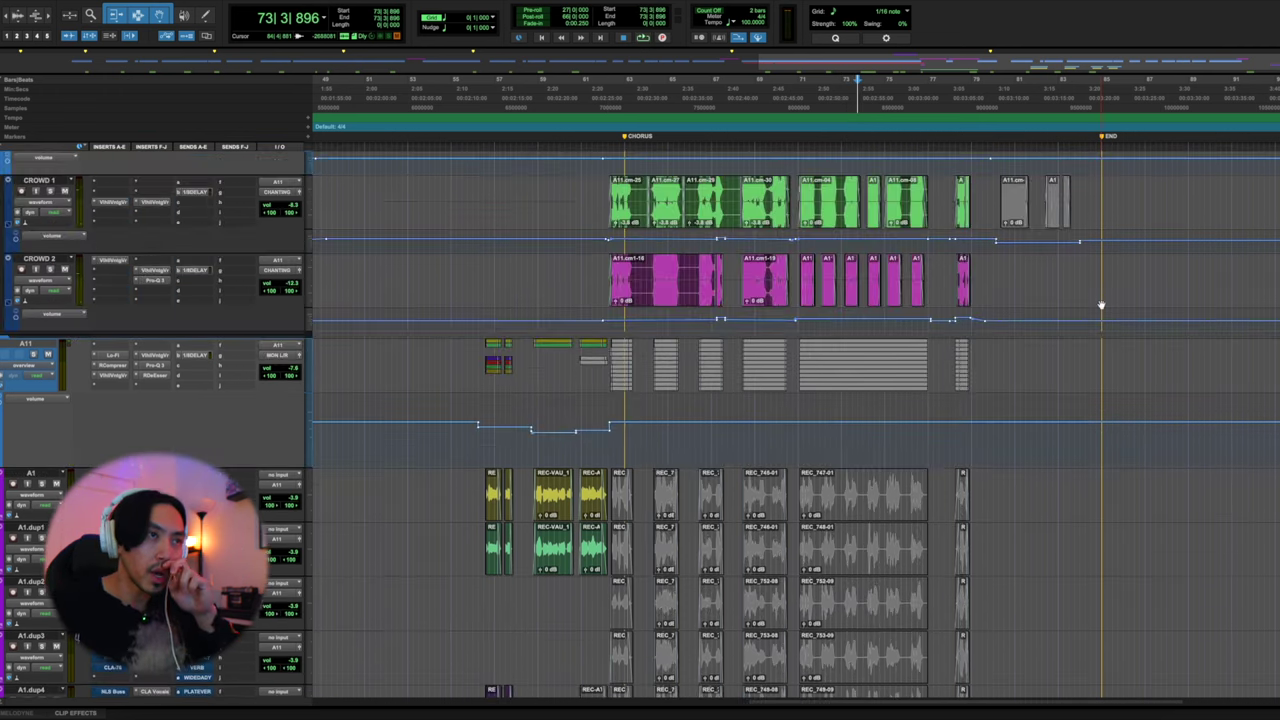
{"action": "scroll", "coordinate": [667, 205], "scroll_direction": "down", "scroll_amount": 12}
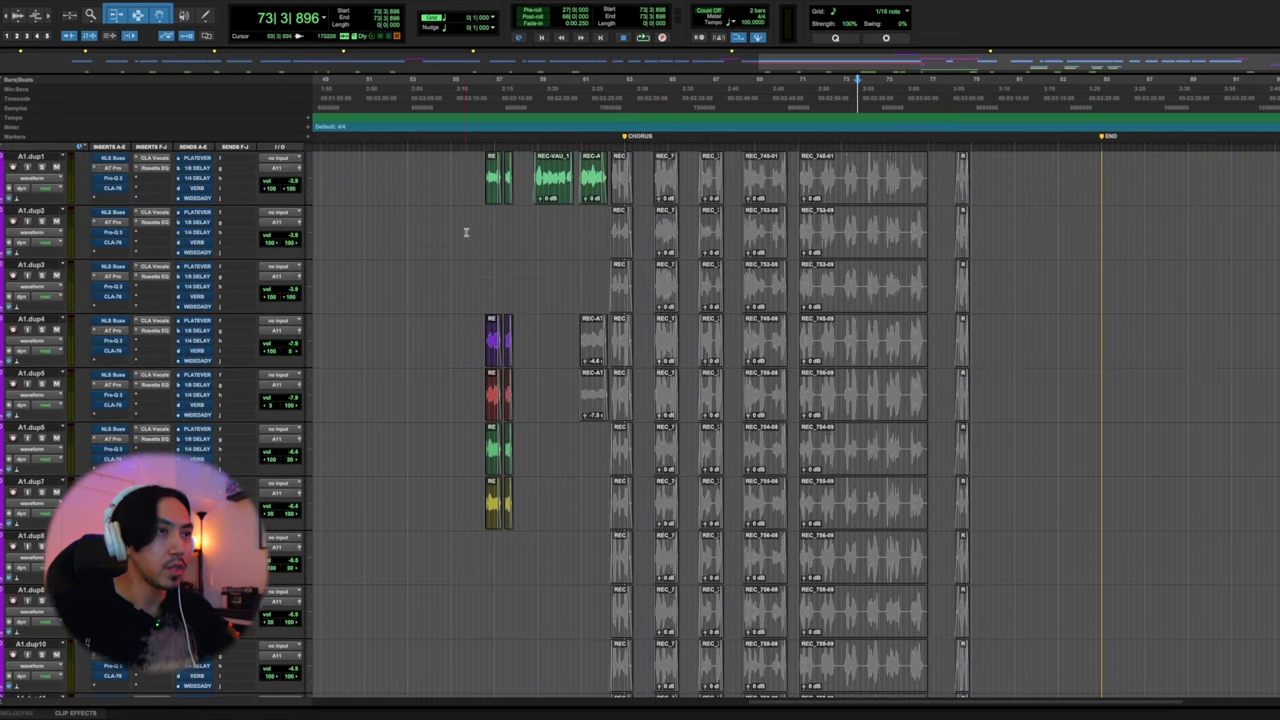
{"action": "scroll", "coordinate": [636, 407], "scroll_direction": "up", "scroll_amount": 9}
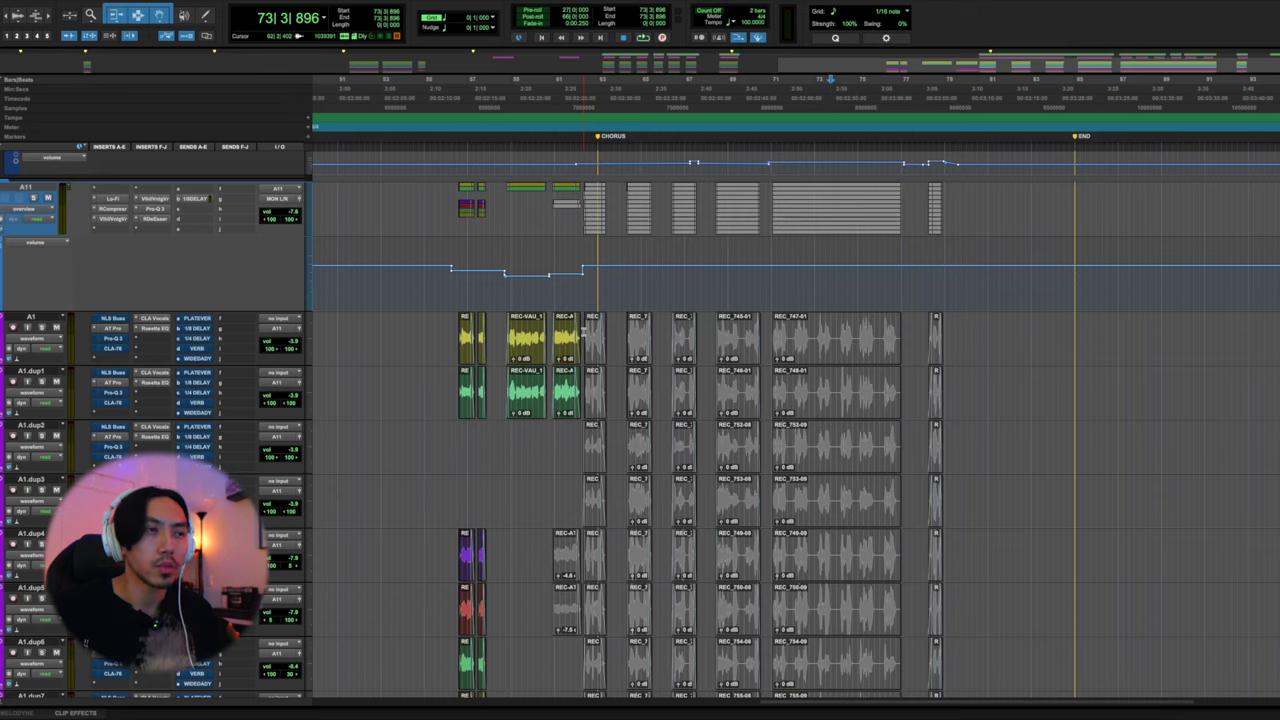
{"action": "scroll", "coordinate": [584, 332], "scroll_direction": "down", "scroll_amount": 2}
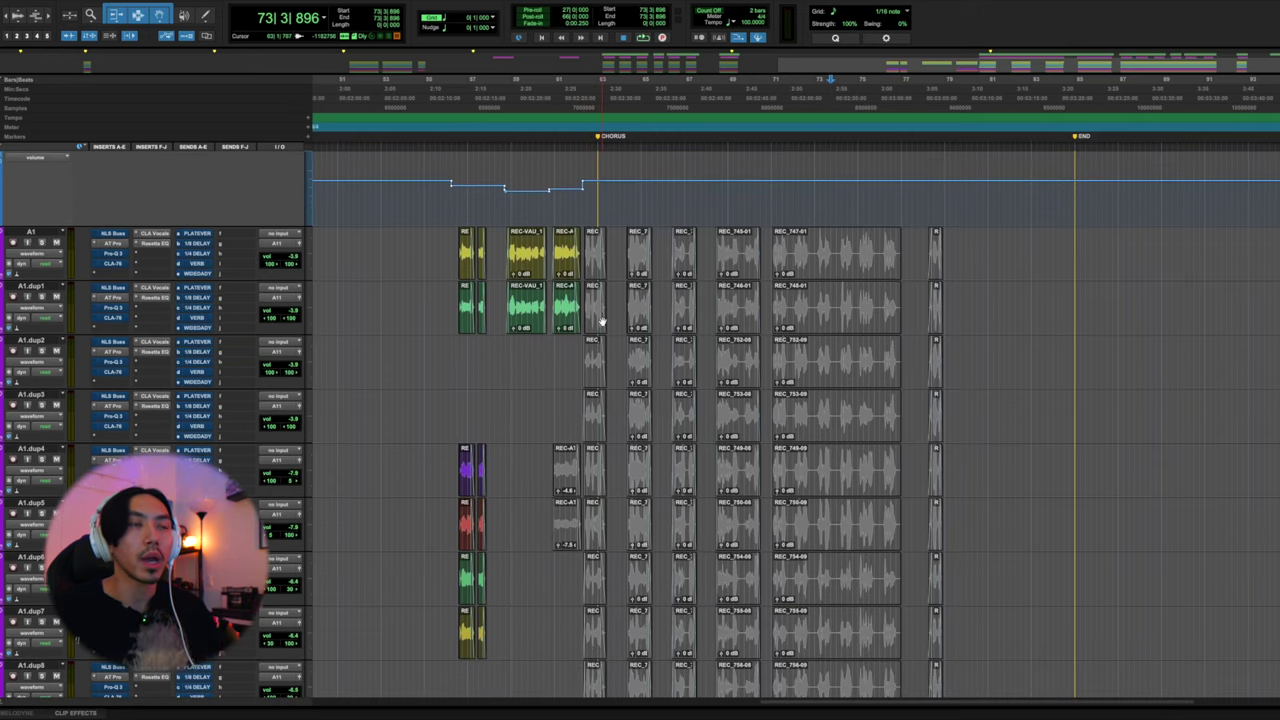
{"action": "scroll", "coordinate": [595, 339], "scroll_direction": "down", "scroll_amount": 4}
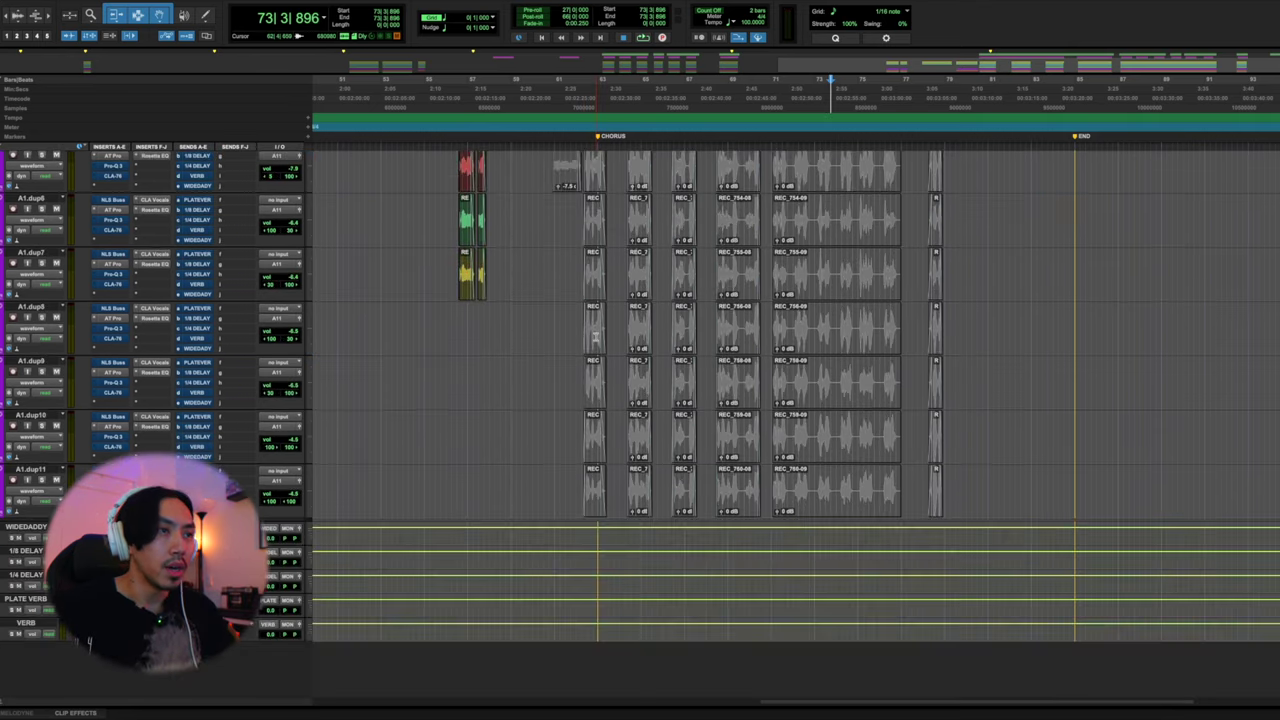
{"action": "scroll", "coordinate": [595, 338], "scroll_direction": "up", "scroll_amount": 8}
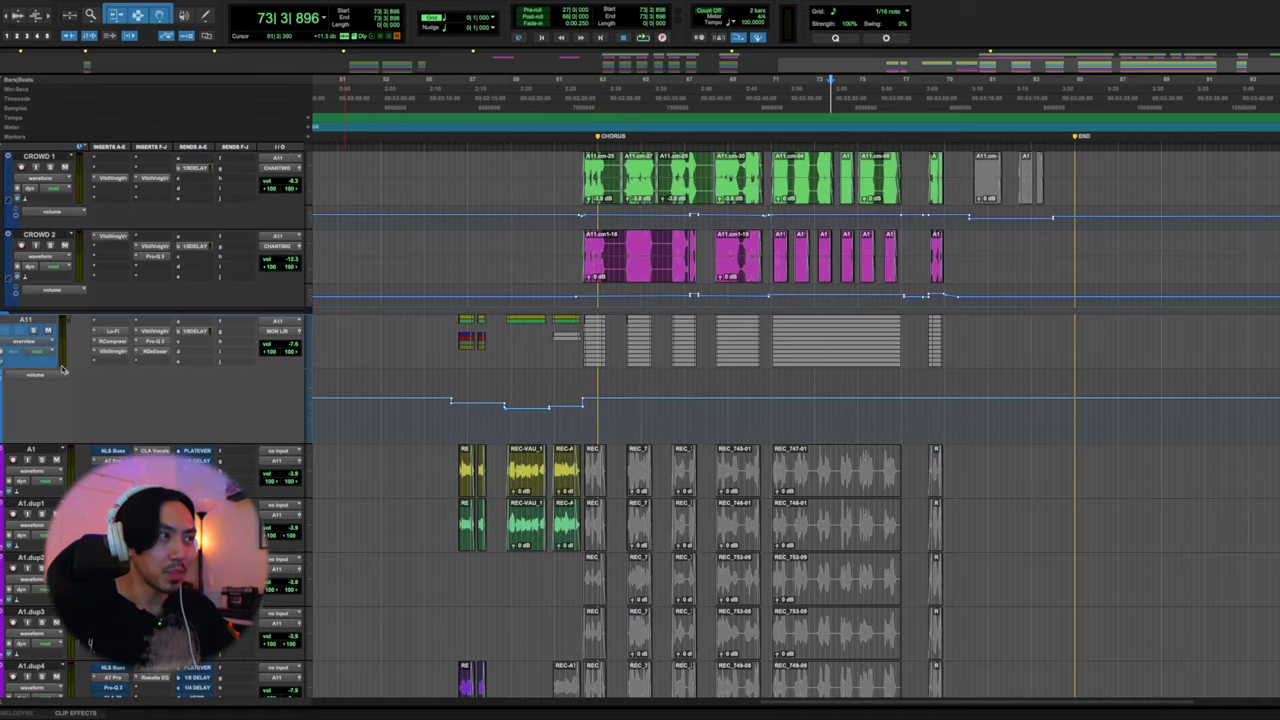
{"action": "left_click", "coordinate": [35, 322]}
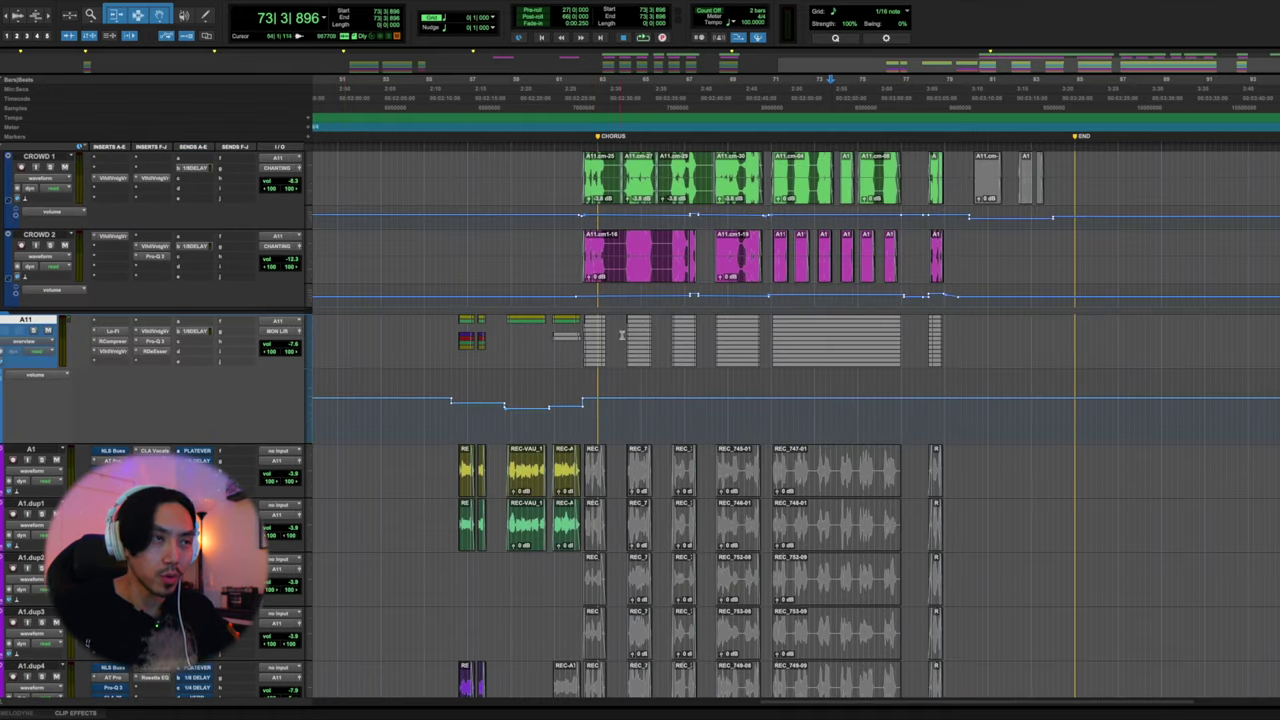
{"action": "scroll", "coordinate": [620, 336], "scroll_direction": "up", "scroll_amount": 4}
{"action": "left_click_drag", "start_coordinate": [554, 376], "coordinate": [942, 380]}
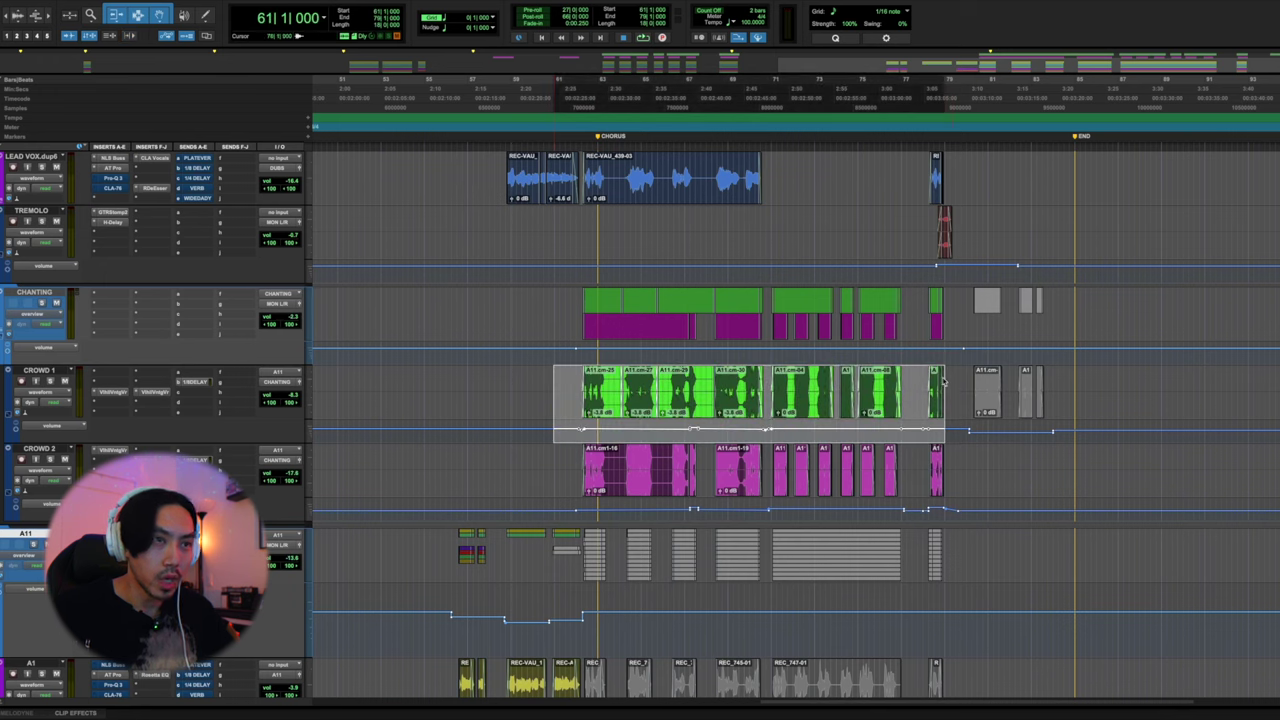
{"action": "scroll", "coordinate": [942, 380], "scroll_direction": "down", "scroll_amount": 8}
{"action": "scroll", "coordinate": [598, 330], "scroll_direction": "left", "scroll_amount": 3}
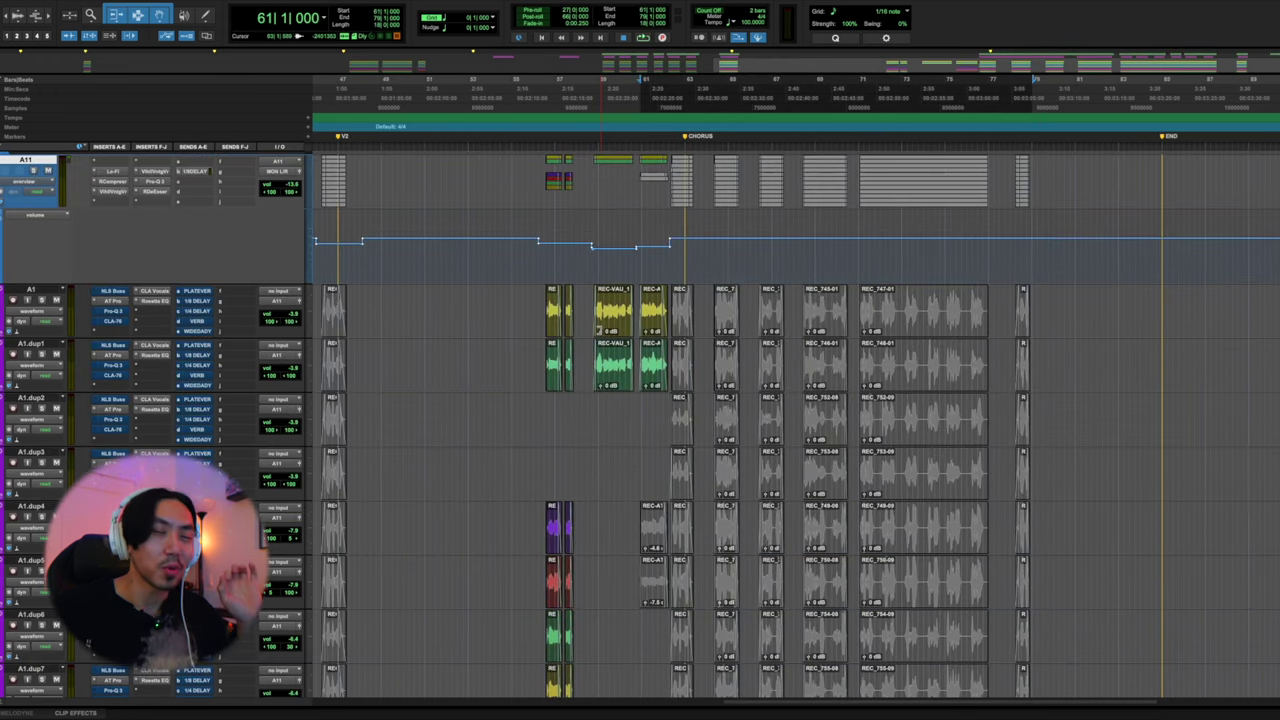
{"action": "scroll", "coordinate": [702, 323], "scroll_direction": "up", "scroll_amount": 5}
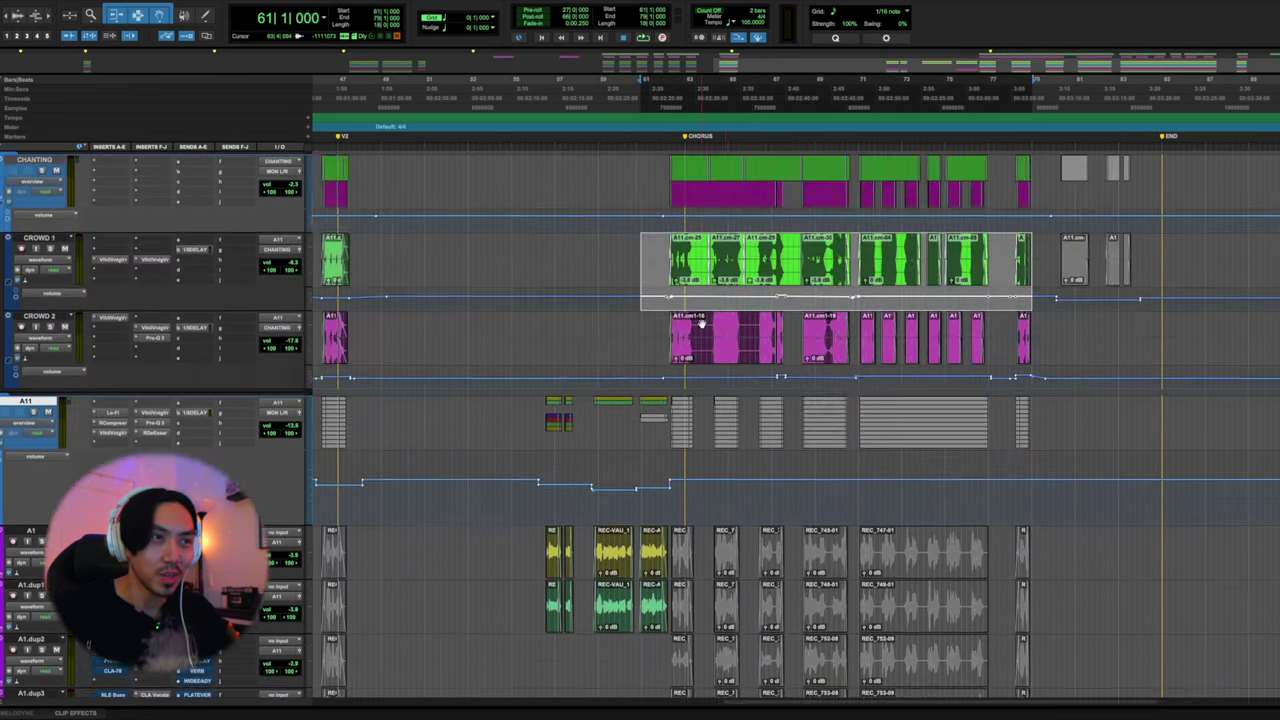
{"action": "scroll", "coordinate": [655, 323], "scroll_direction": "right", "scroll_amount": 1}
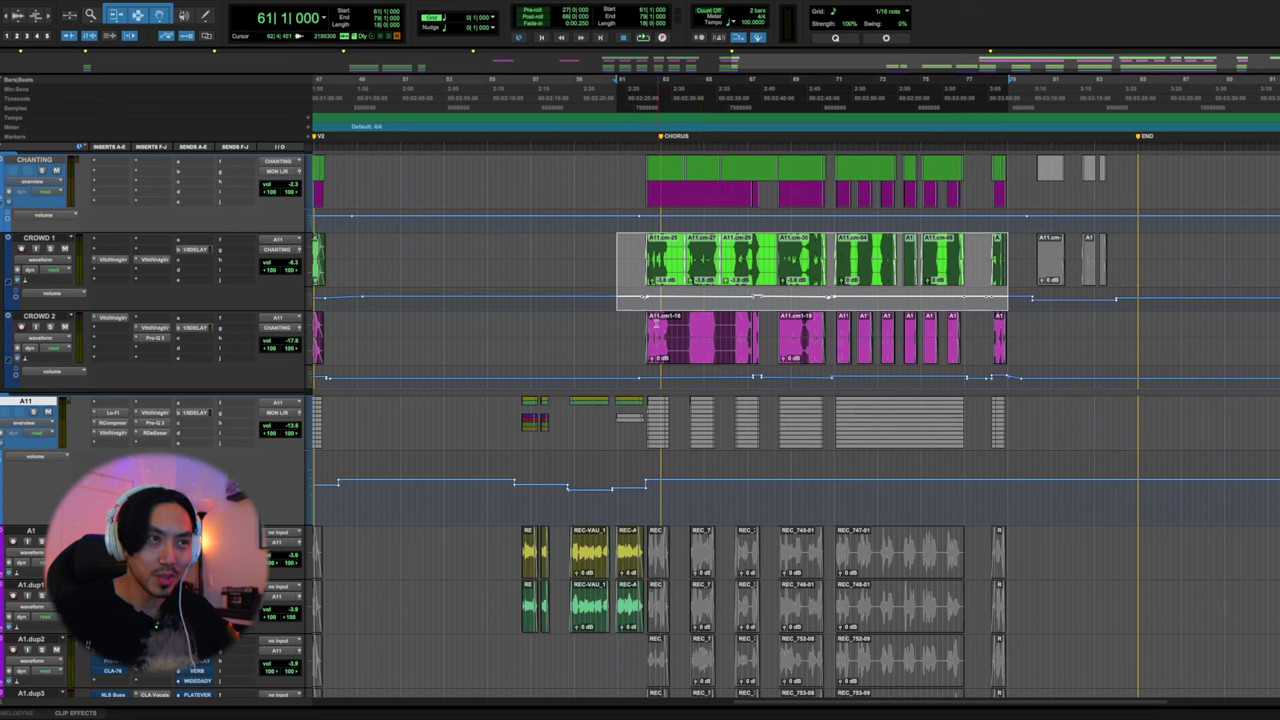
{"action": "left_click", "coordinate": [641, 325]}
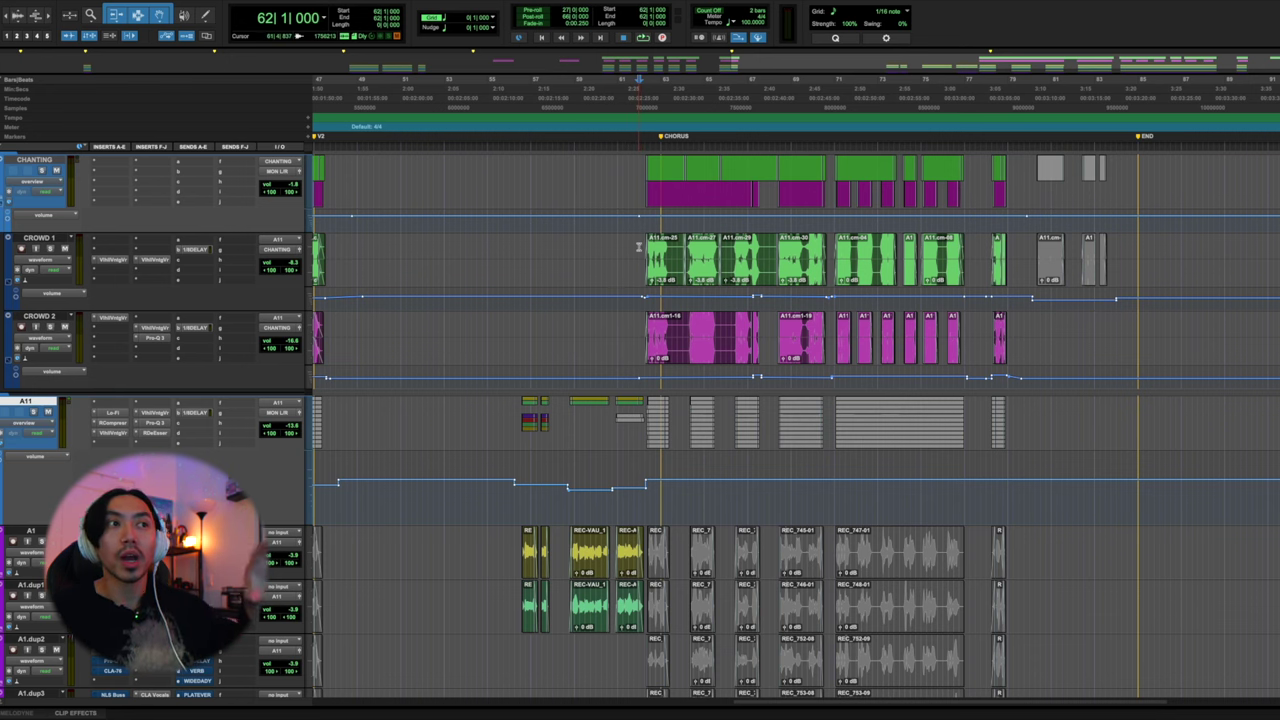
{"action": "left_click_drag", "start_coordinate": [640, 255], "coordinate": [1020, 252]}
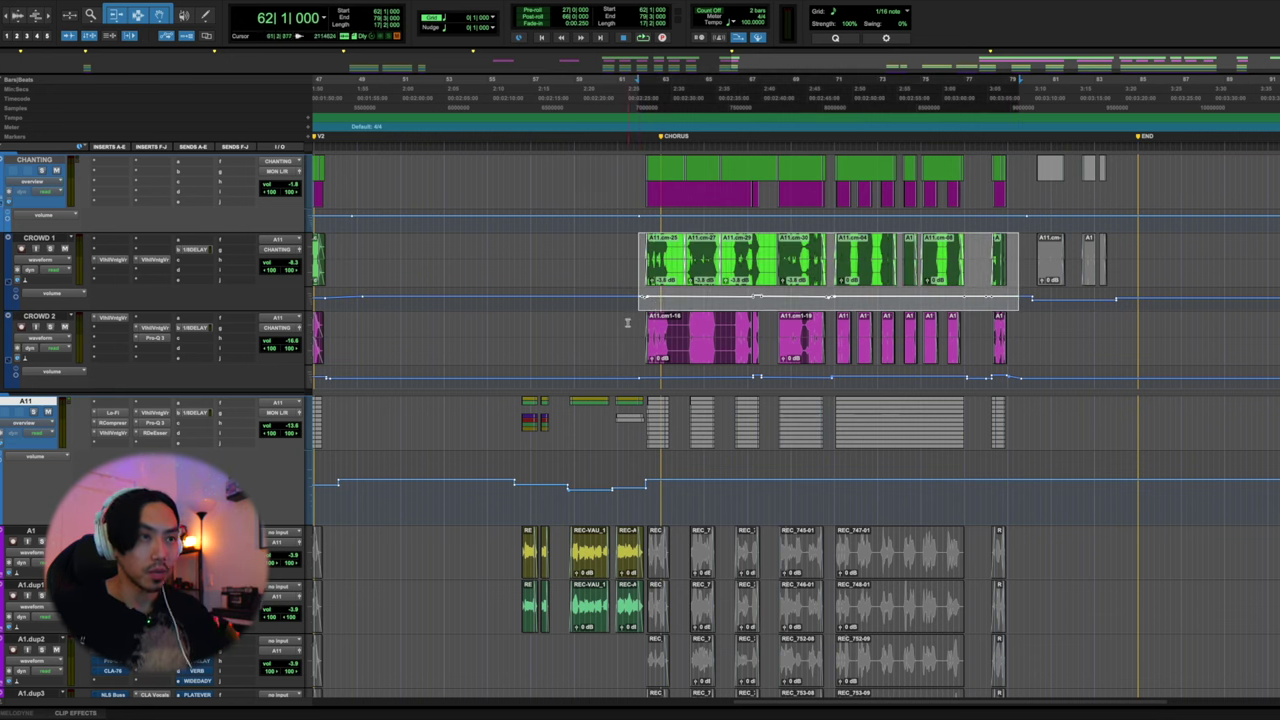
{"action": "left_click_drag", "start_coordinate": [628, 345], "coordinate": [1042, 347]}
{"action": "scroll", "coordinate": [977, 328], "scroll_direction": "down", "scroll_amount": 3}
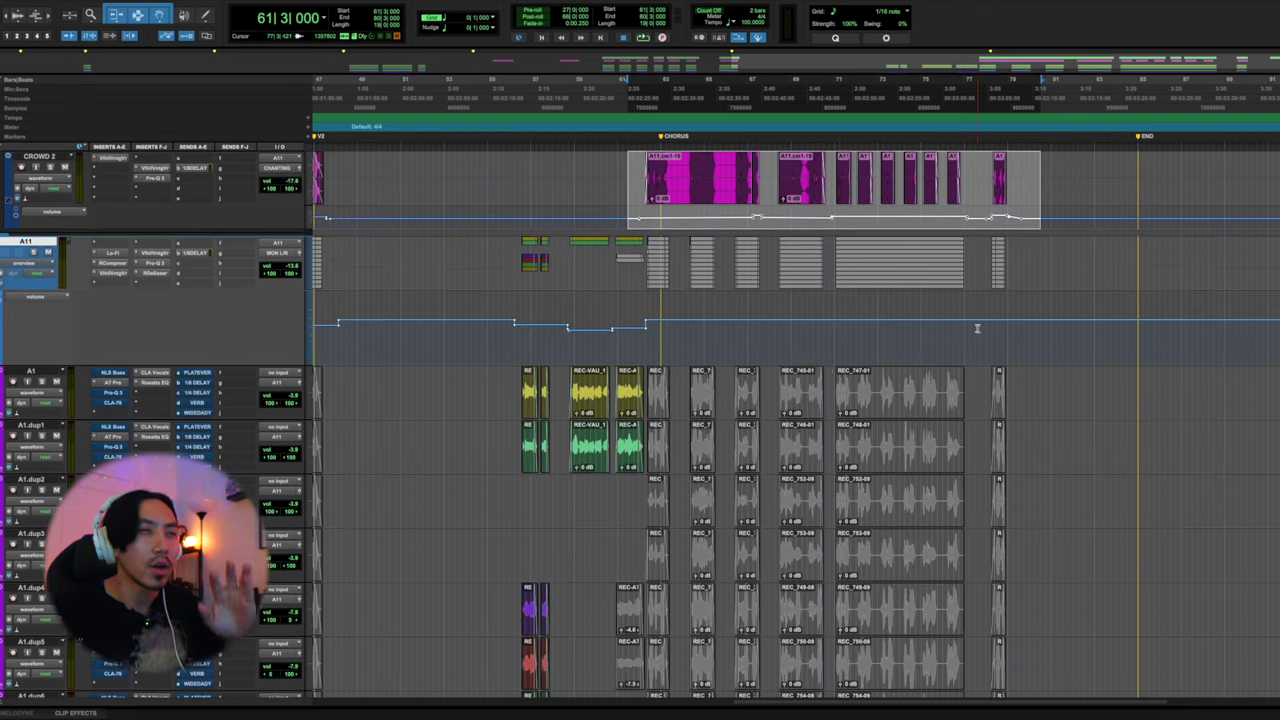
{"action": "scroll", "coordinate": [820, 371], "scroll_direction": "down", "scroll_amount": 1}
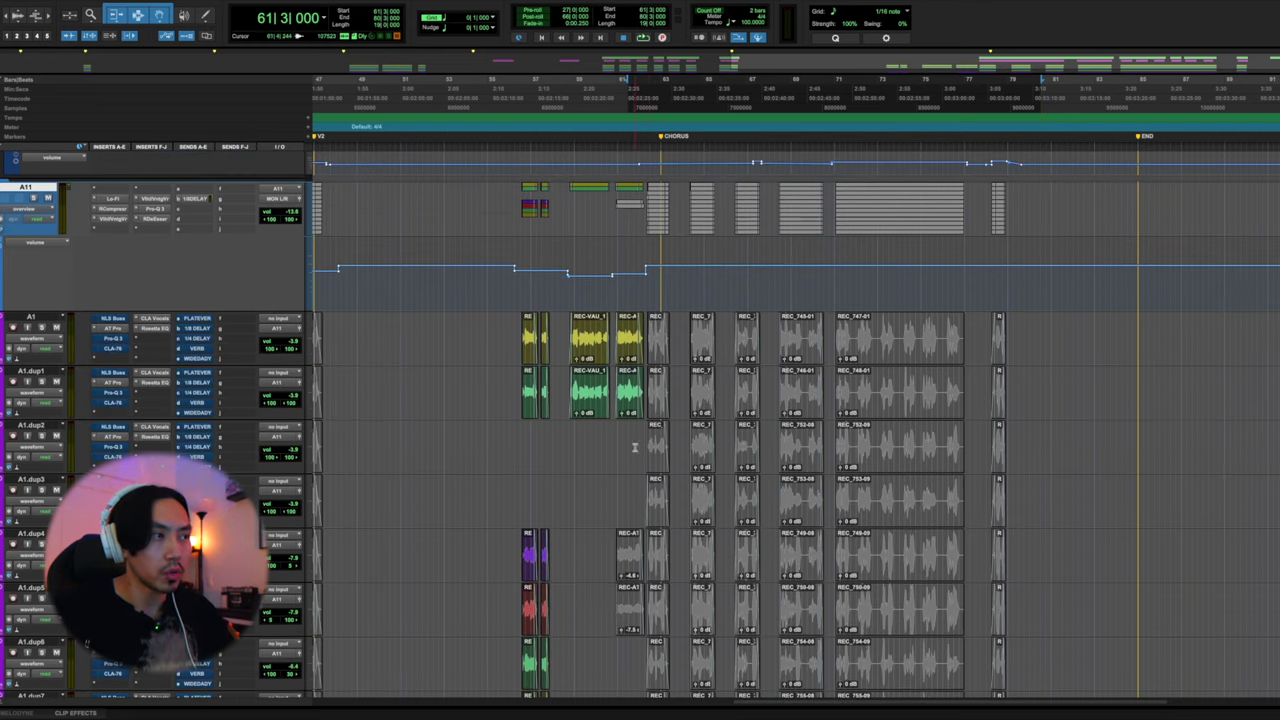
{"action": "scroll", "coordinate": [655, 448], "scroll_direction": "down", "scroll_amount": 2}
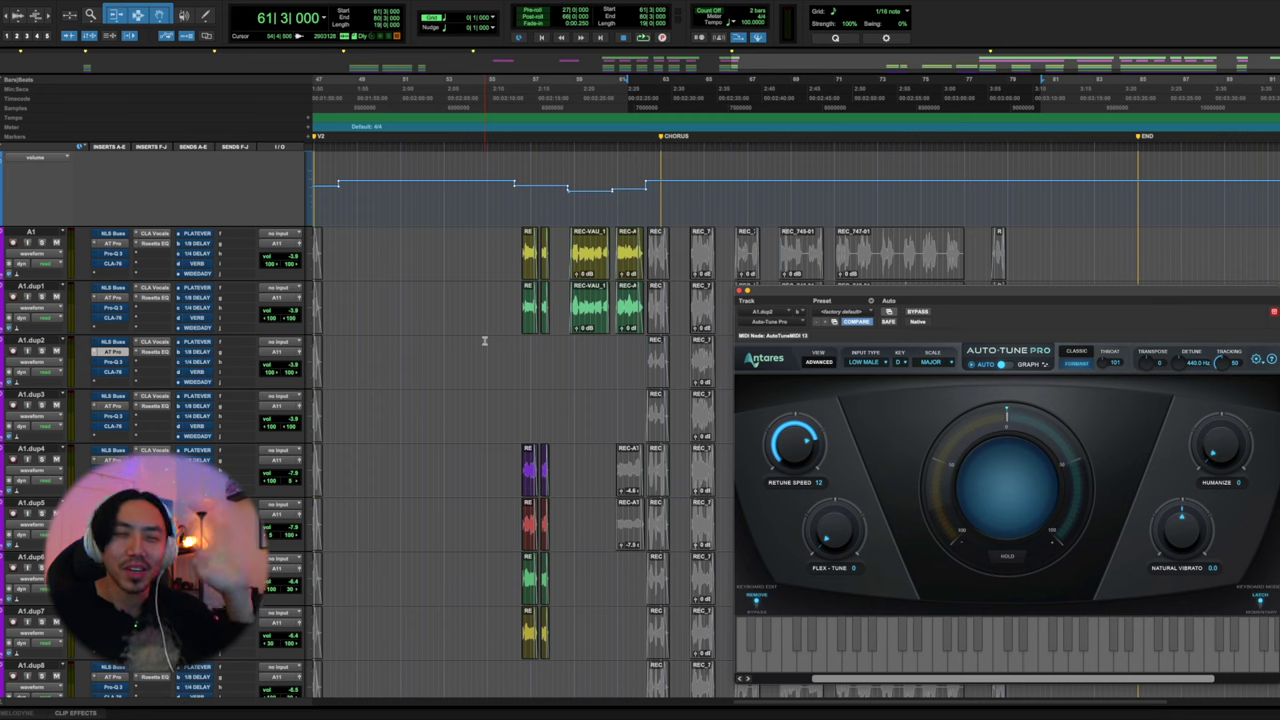
{"action": "key", "text": "super+w"}
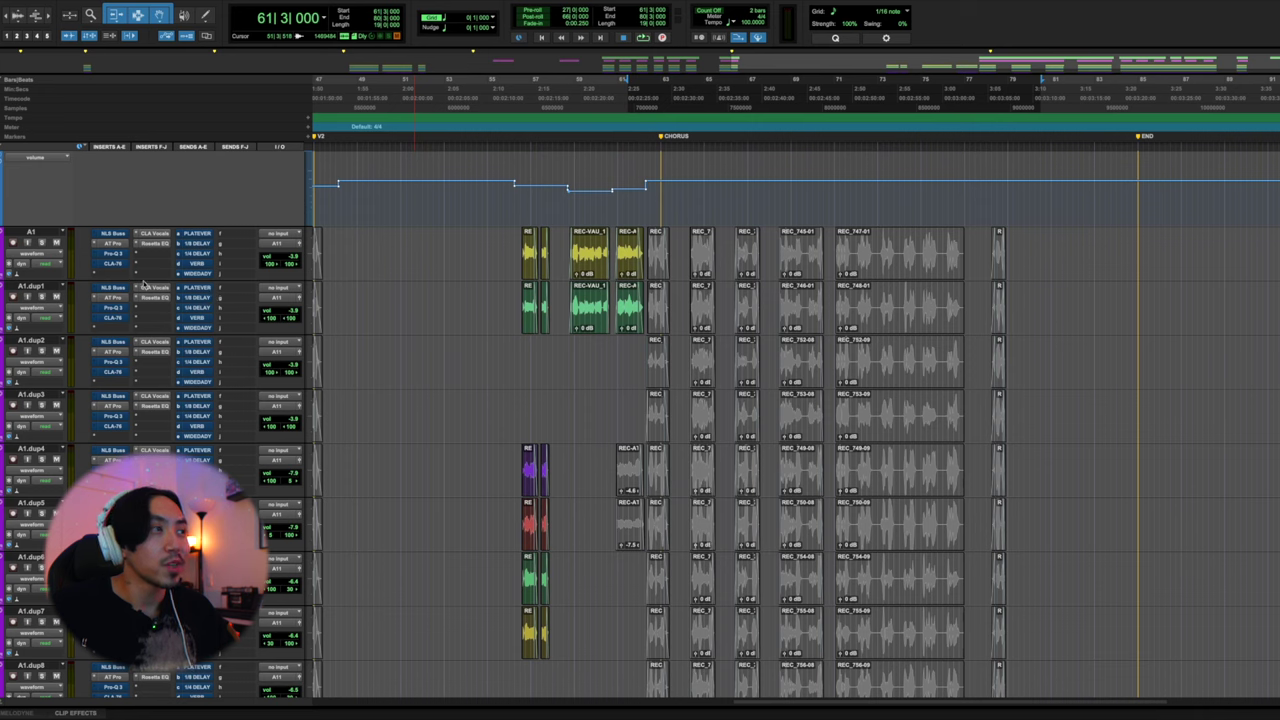
{"action": "left_click", "coordinate": [153, 287]}
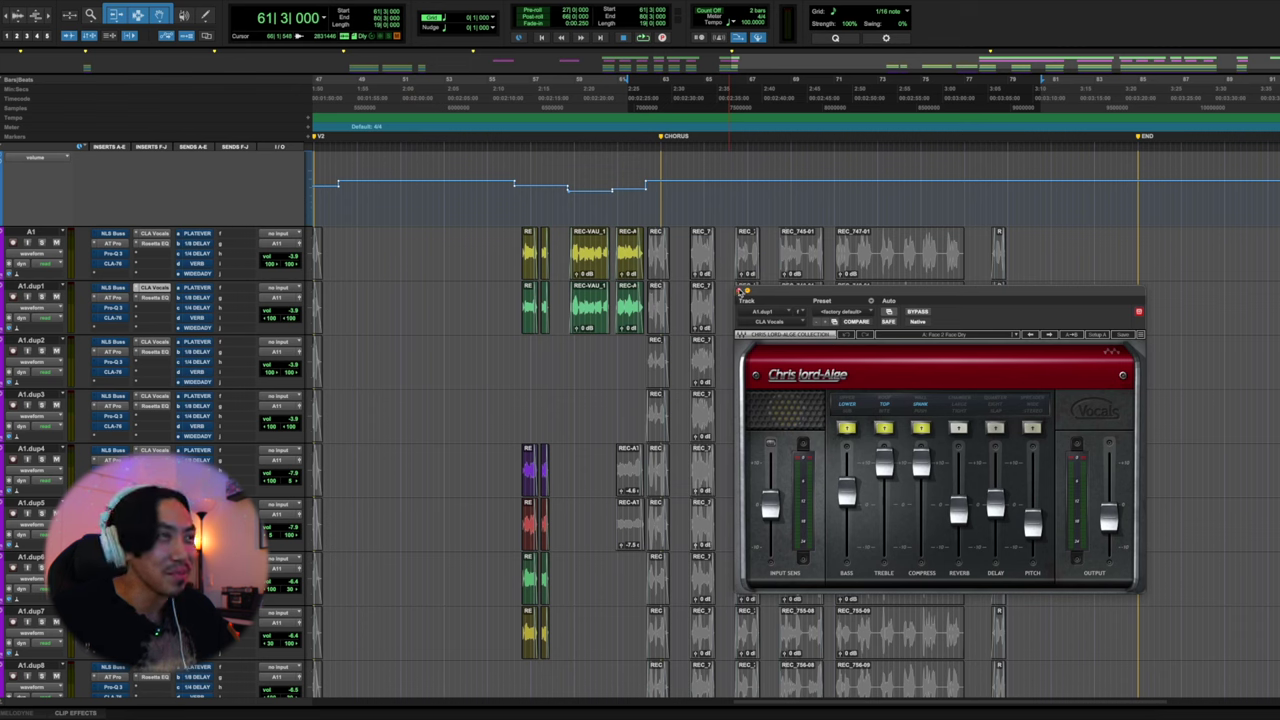
{"action": "left_click", "coordinate": [740, 291]}
{"action": "left_click", "coordinate": [151, 244]}
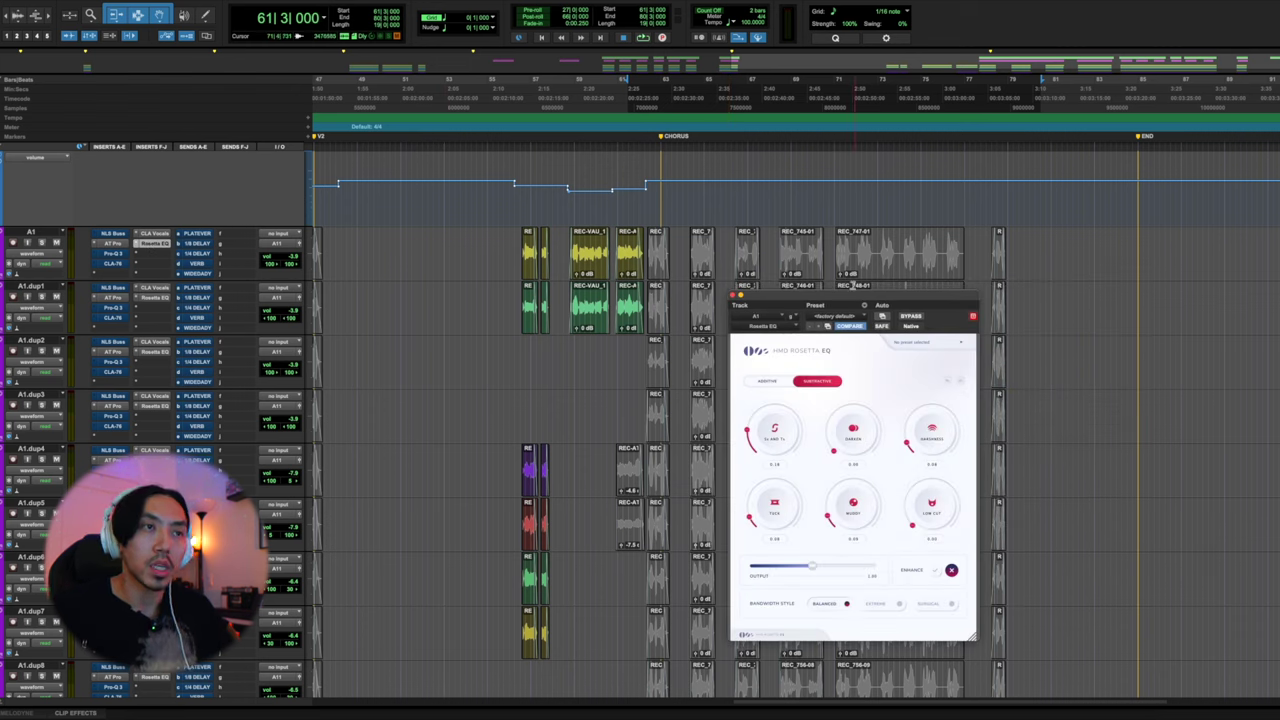
{"action": "left_click_drag", "start_coordinate": [794, 298], "coordinate": [746, 262]}
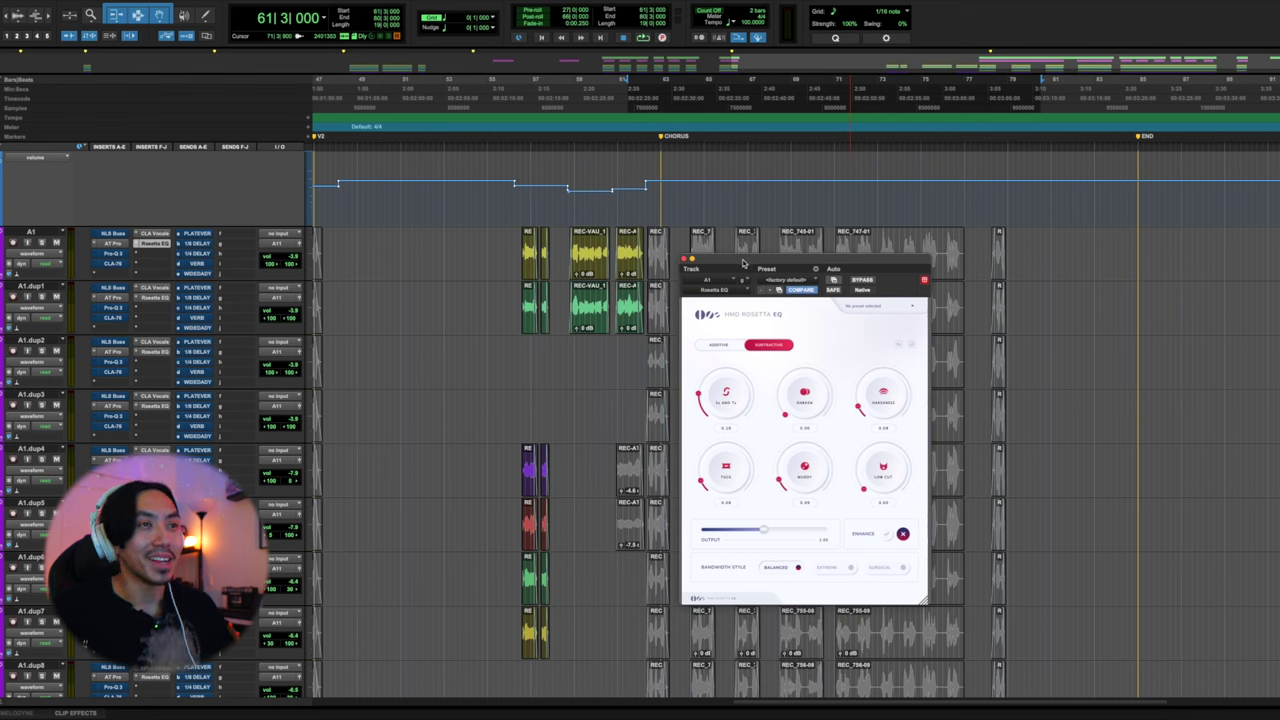
{"action": "left_click", "coordinate": [730, 348]}
{"action": "left_click", "coordinate": [767, 346]}
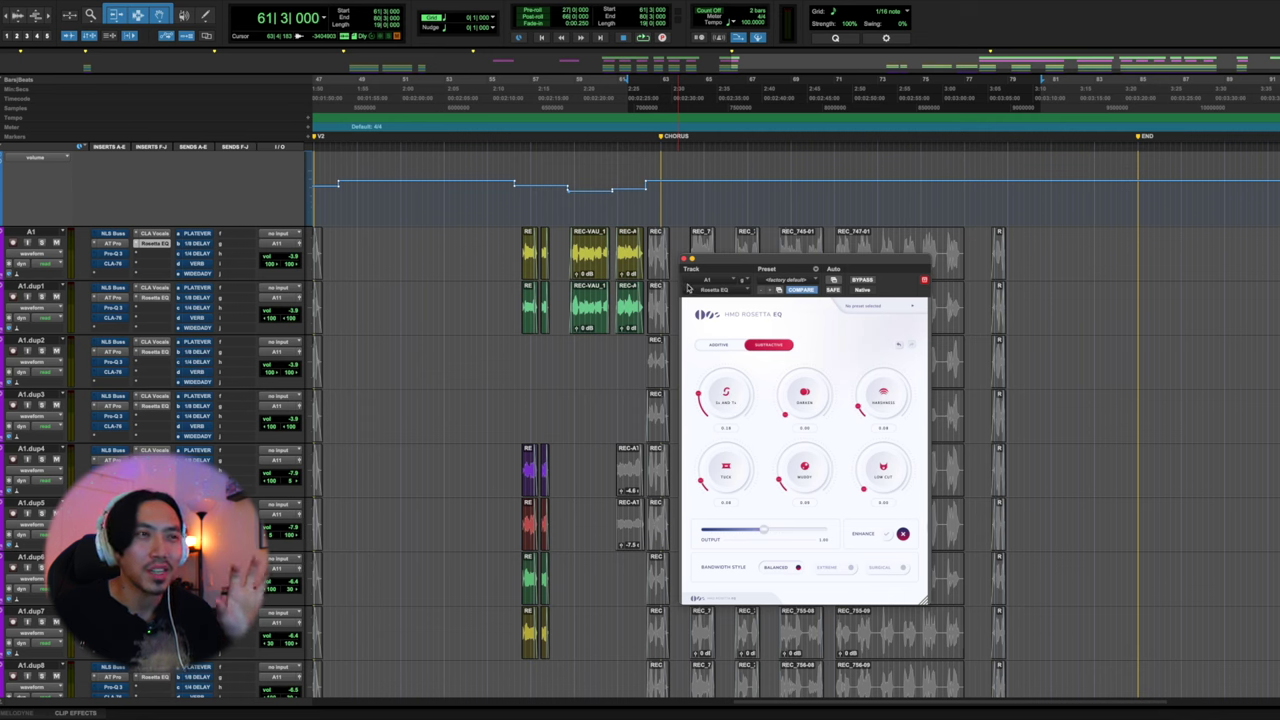
{"action": "left_click", "coordinate": [686, 260]}
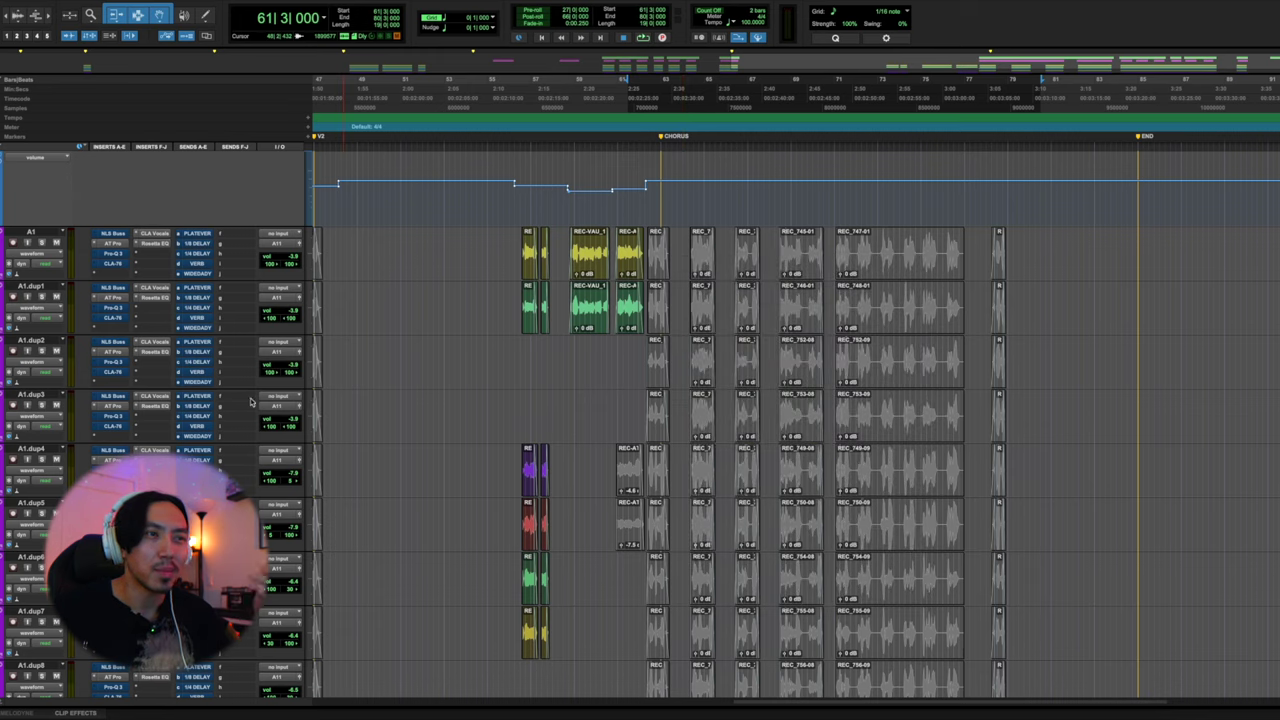
{"action": "scroll", "coordinate": [588, 371], "scroll_direction": "down", "scroll_amount": 5}
Select the bar-64 clips across the A1 dub tracks and unmute them with Cmd+M
{"action": "scroll", "coordinate": [588, 368], "scroll_direction": "up", "scroll_amount": 8}
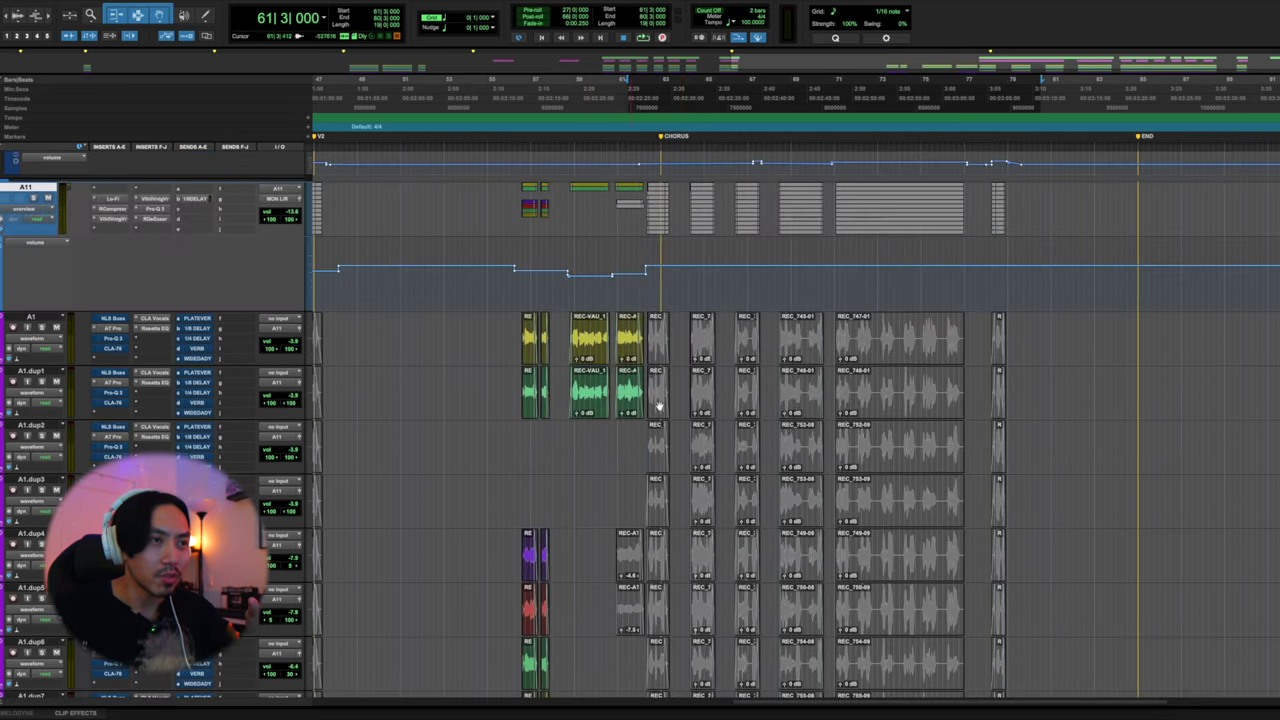
{"action": "scroll", "coordinate": [659, 405], "scroll_direction": "up", "scroll_amount": 3}
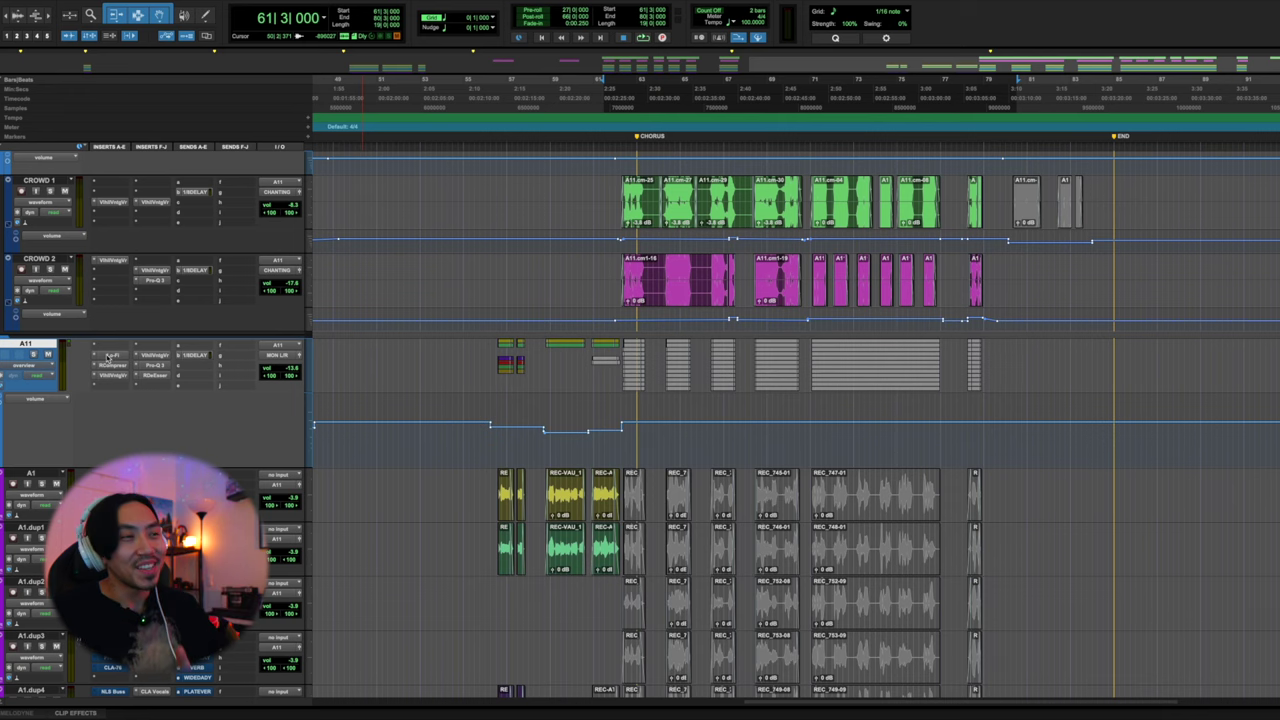
{"action": "scroll", "coordinate": [664, 455], "scroll_direction": "down", "scroll_amount": 3}
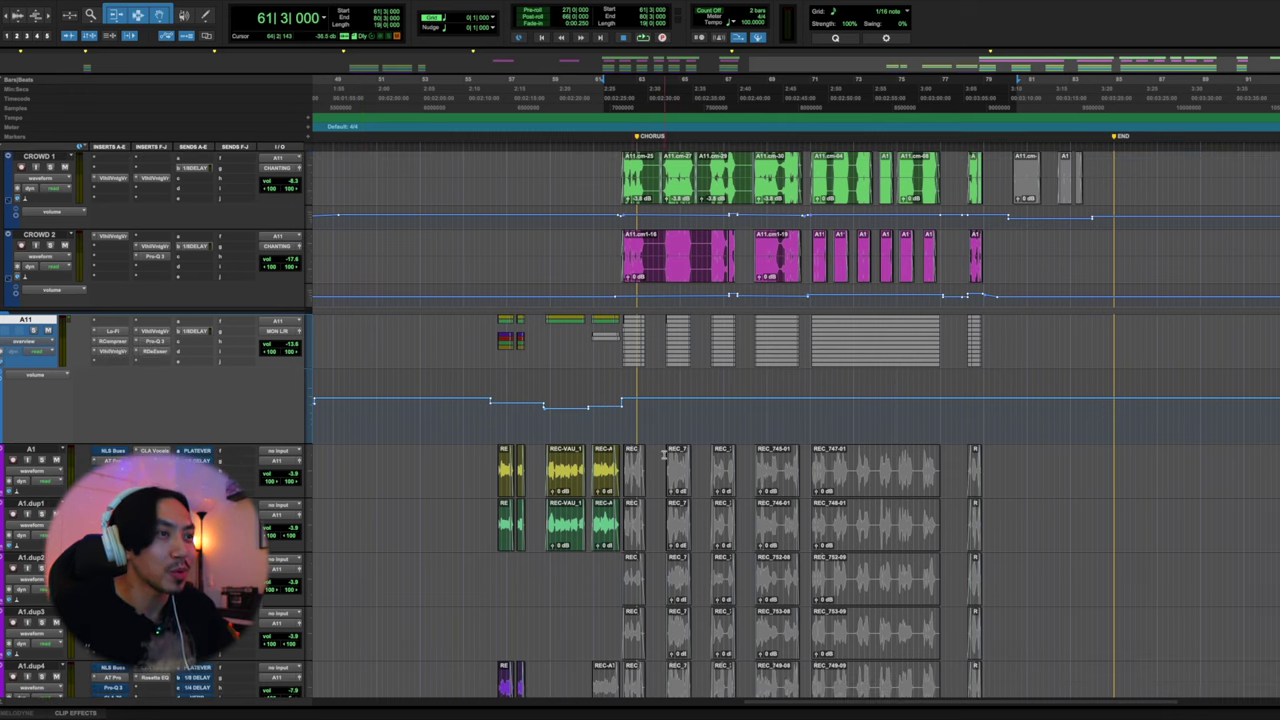
{"action": "left_click_drag", "start_coordinate": [660, 408], "coordinate": [687, 520]}
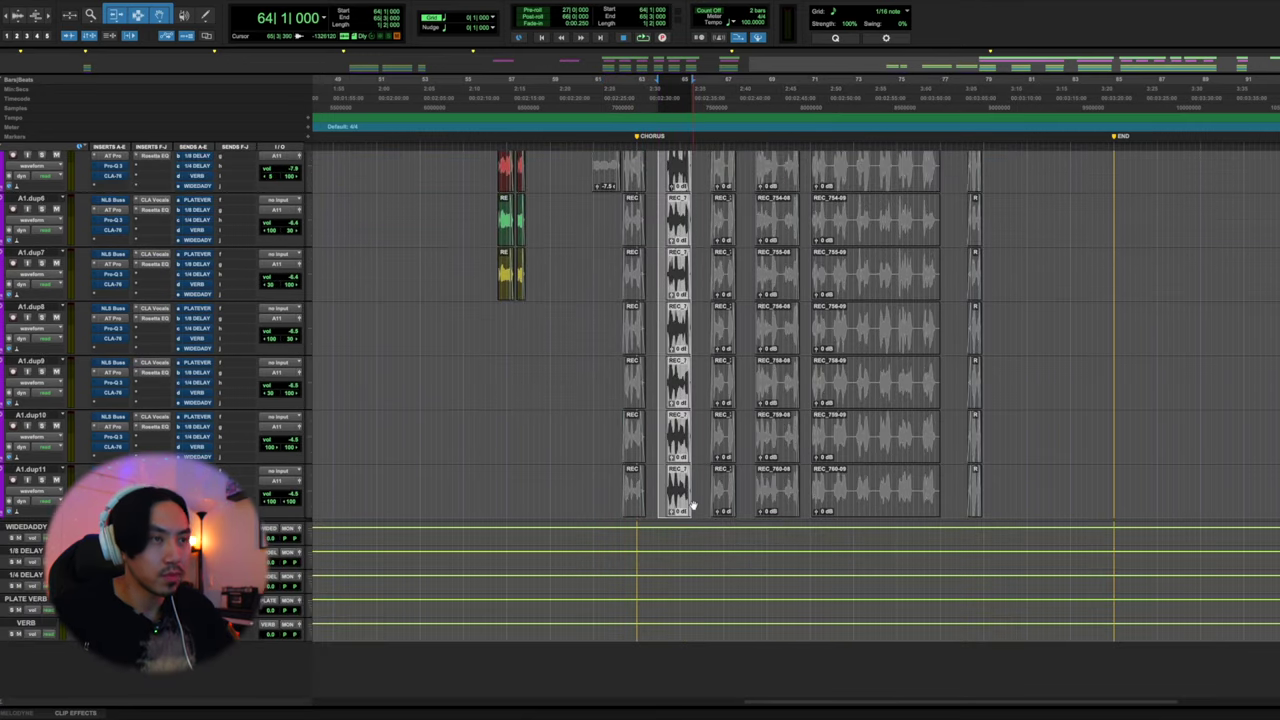
{"action": "key", "text": "super+m"}
Place the insertion point at bar 64 on the A1 tracks
{"action": "scroll", "coordinate": [691, 506], "scroll_direction": "up", "scroll_amount": 10}
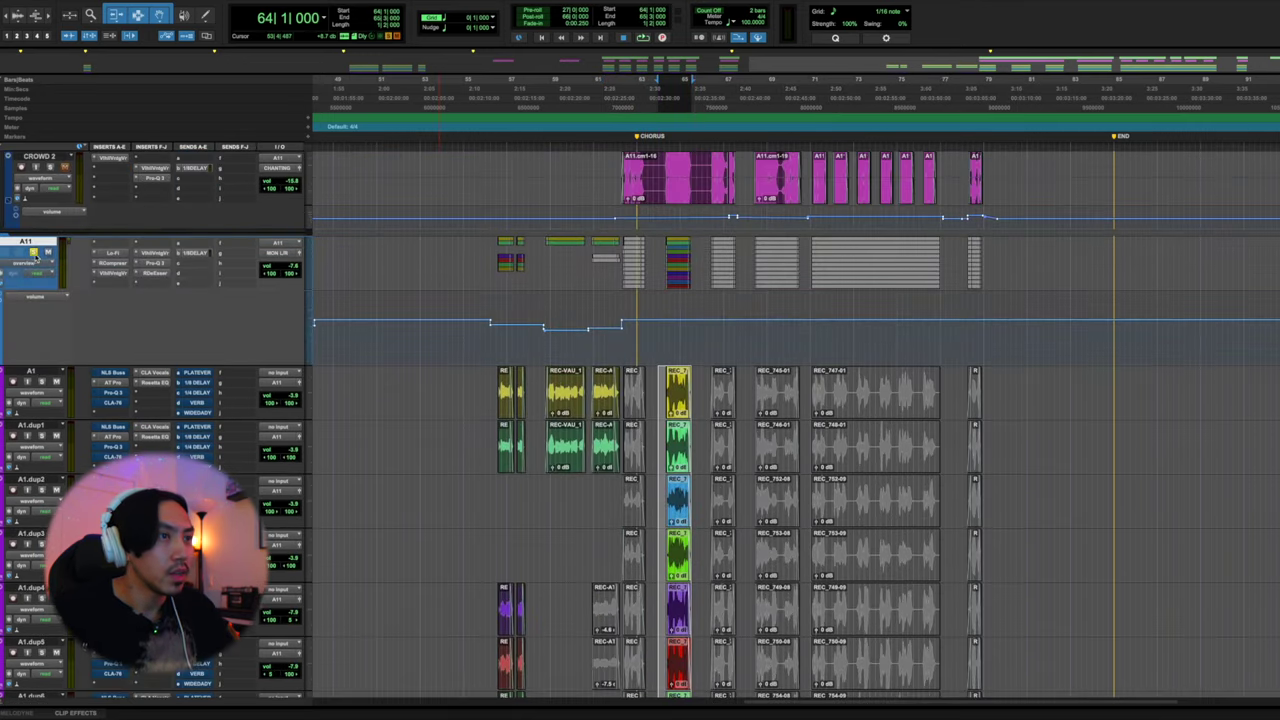
{"action": "scroll", "coordinate": [660, 385], "scroll_direction": "up", "scroll_amount": 1}
{"action": "left_click_drag", "start_coordinate": [615, 195], "coordinate": [1018, 200]}
{"action": "left_click", "coordinate": [1018, 200]}
{"action": "left_click", "coordinate": [660, 405]}
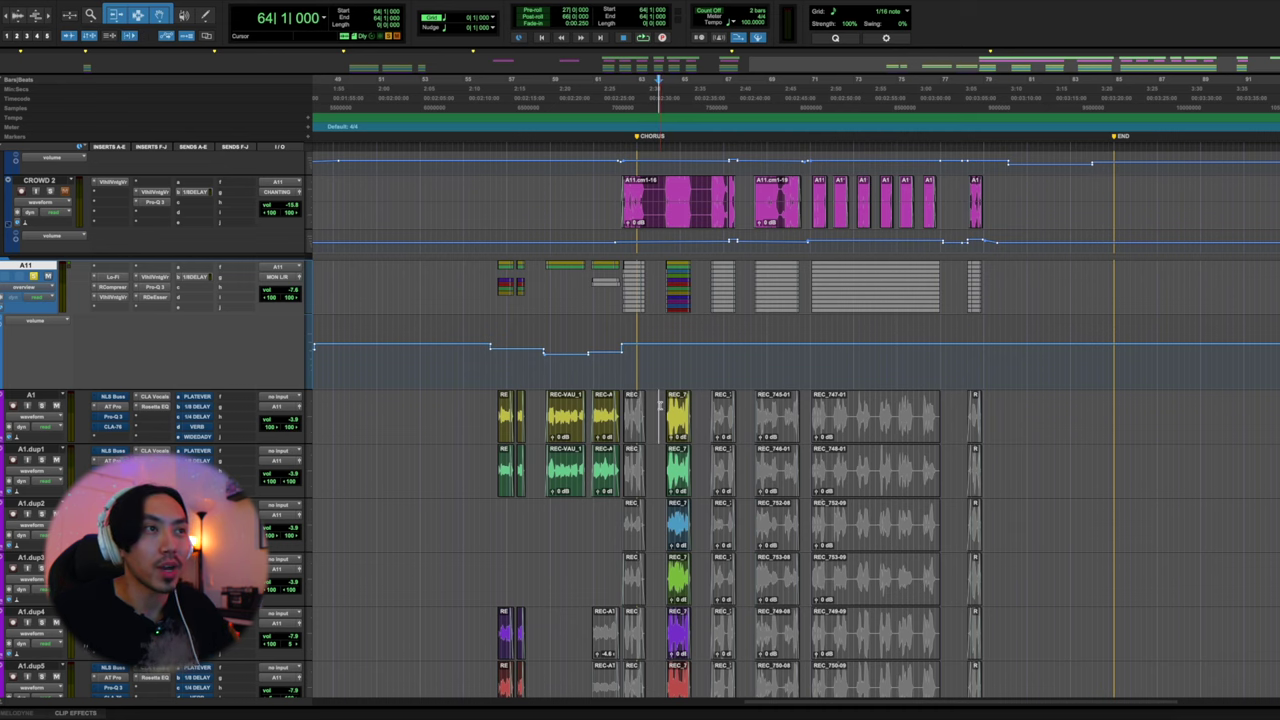
{"action": "scroll", "coordinate": [578, 211], "scroll_direction": "up", "scroll_amount": 1}
{"action": "left_click_drag", "start_coordinate": [598, 255], "coordinate": [1032, 250]}
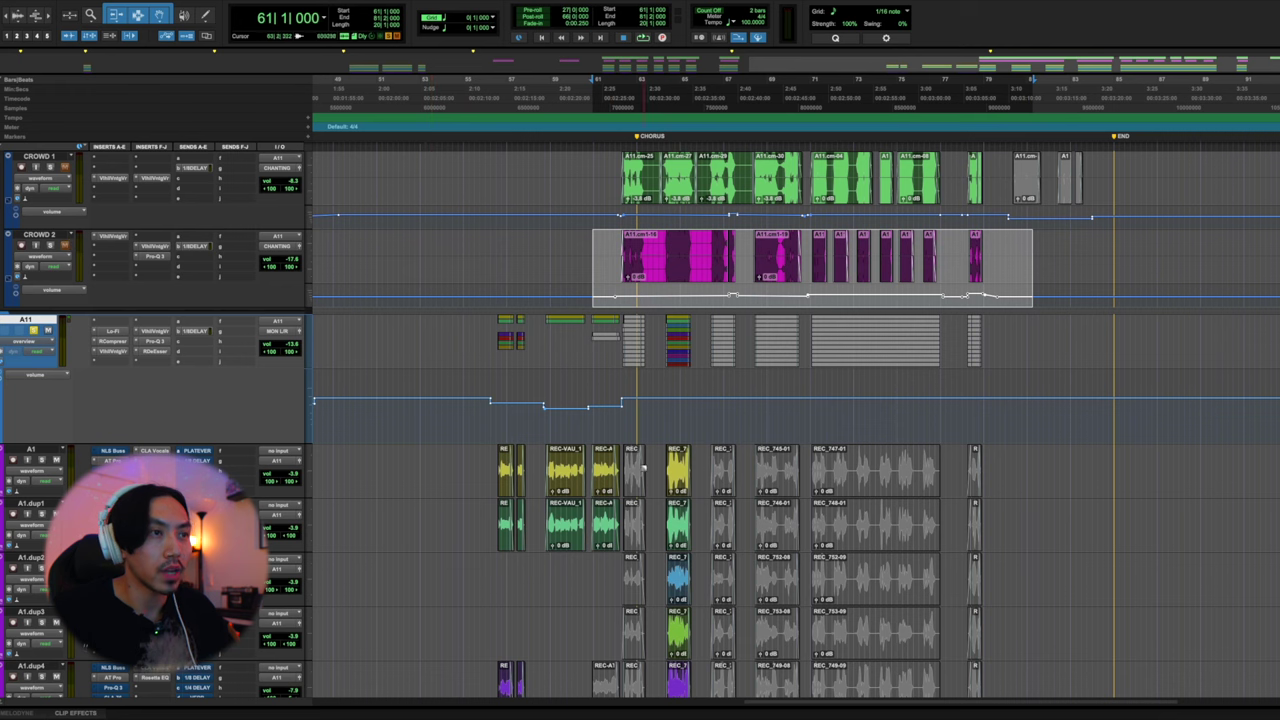
{"action": "left_click", "coordinate": [652, 462]}
{"action": "scroll", "coordinate": [652, 460], "scroll_direction": "down", "scroll_amount": 3}
{"action": "key", "text": "space"}
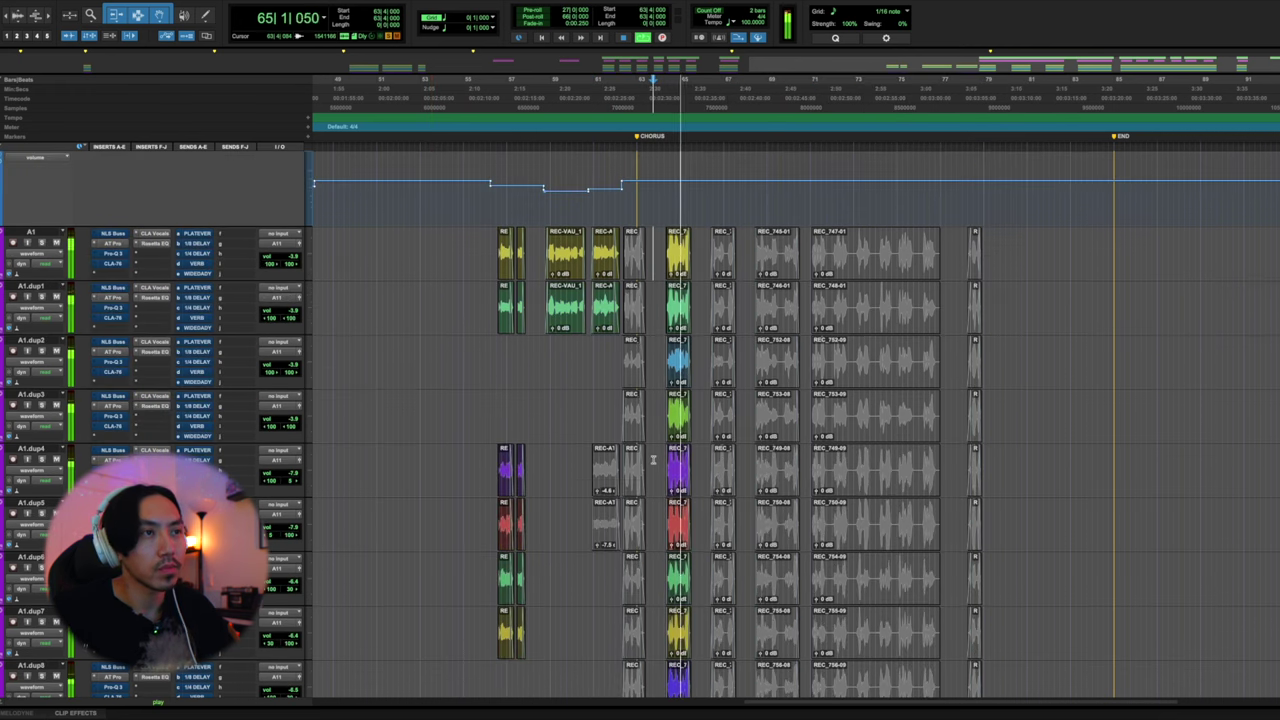
{"action": "scroll", "coordinate": [653, 459], "scroll_direction": "up", "scroll_amount": 3}
{"action": "key", "text": "space"}
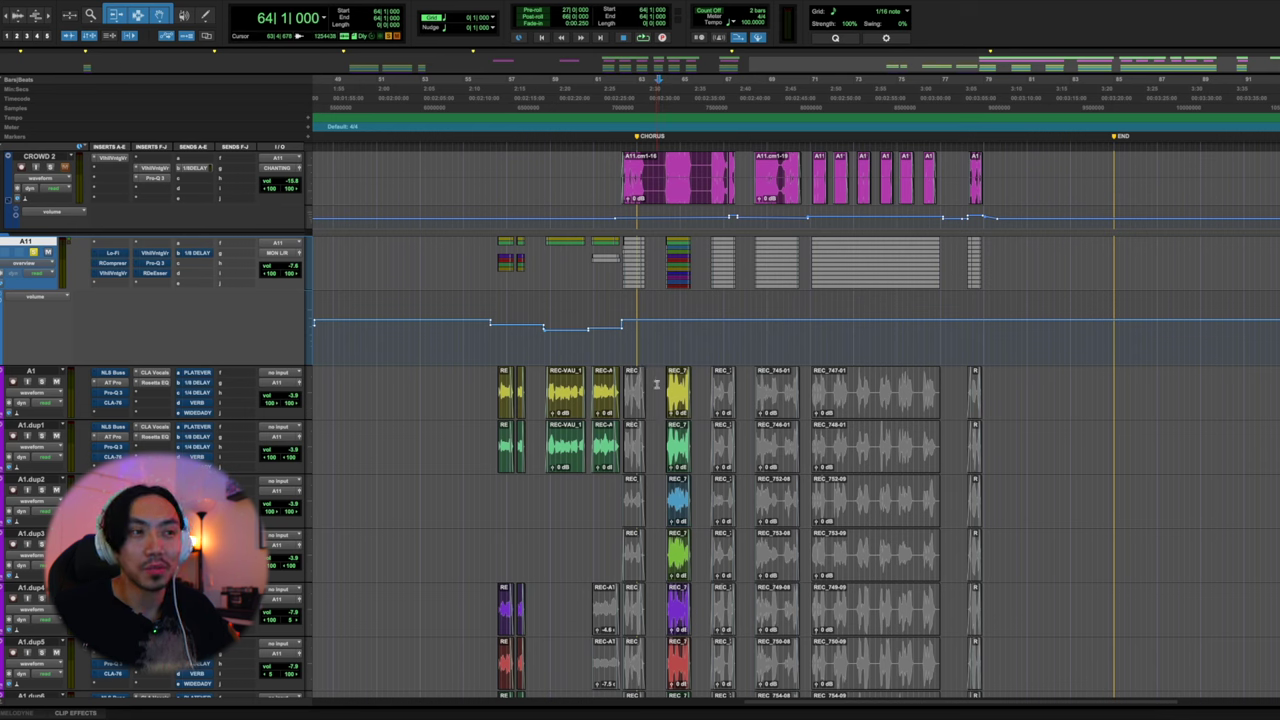
{"action": "key", "text": "space"}
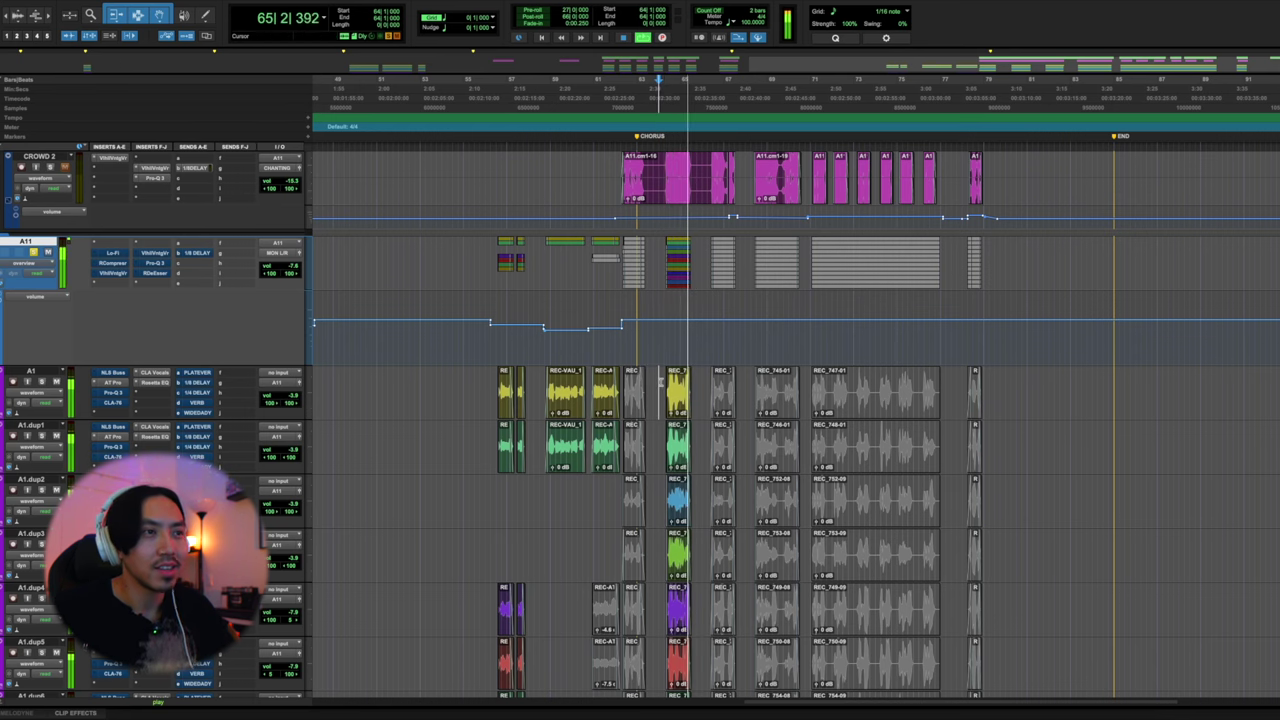
{"action": "key", "text": "space"}
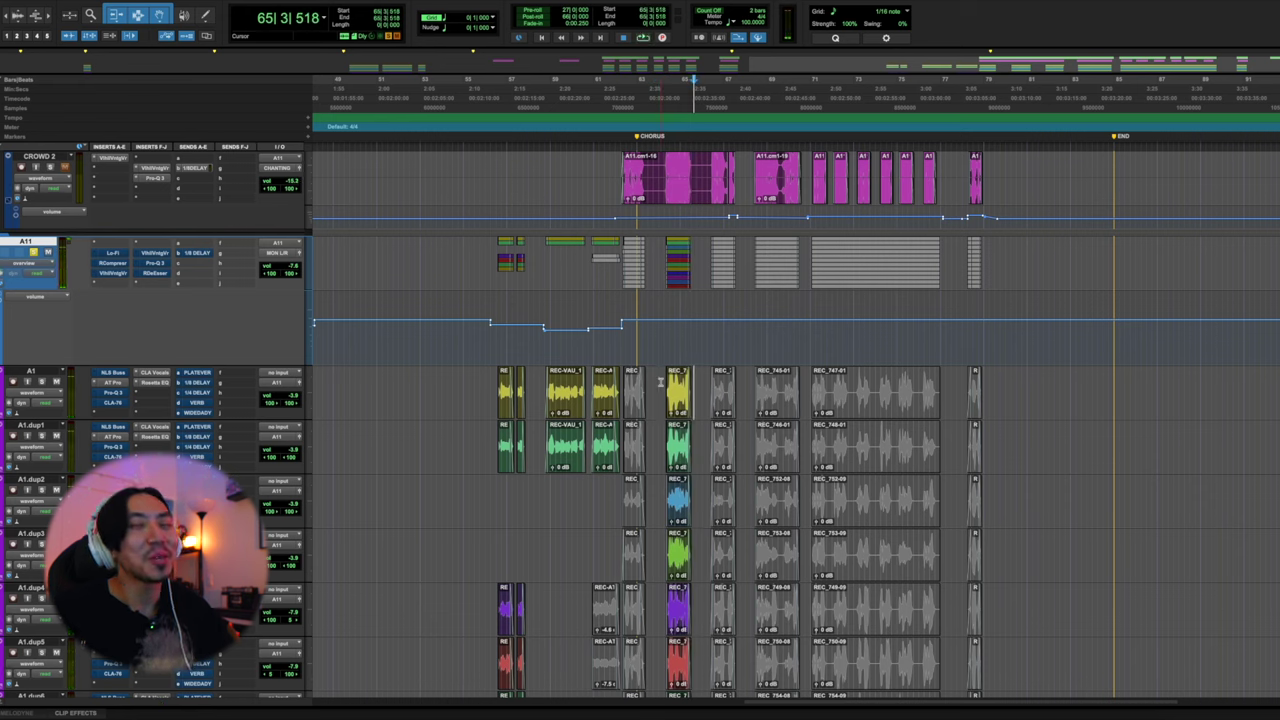
{"action": "left_click", "coordinate": [659, 381]}
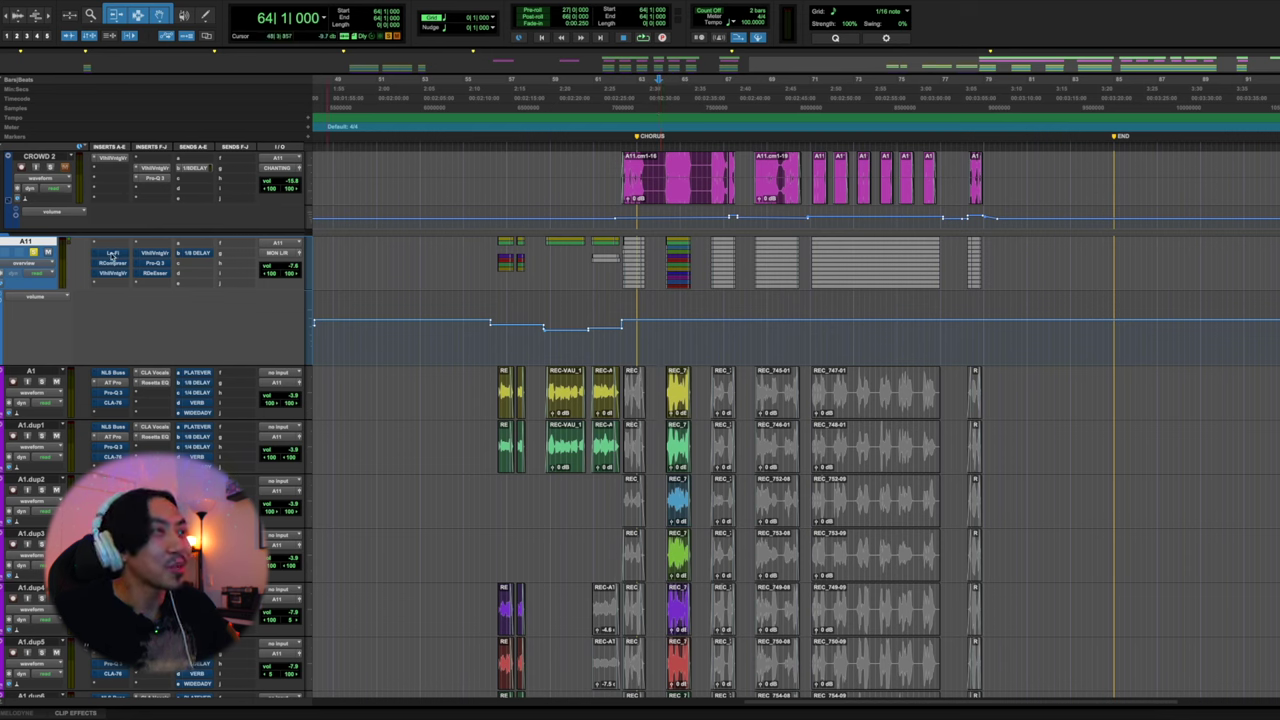
Open A11's Lo-Fi plugin, move its window clear of the tracks, and stop playback
{"action": "left_click", "coordinate": [114, 253]}
{"action": "left_click_drag", "start_coordinate": [766, 264], "coordinate": [746, 270]}
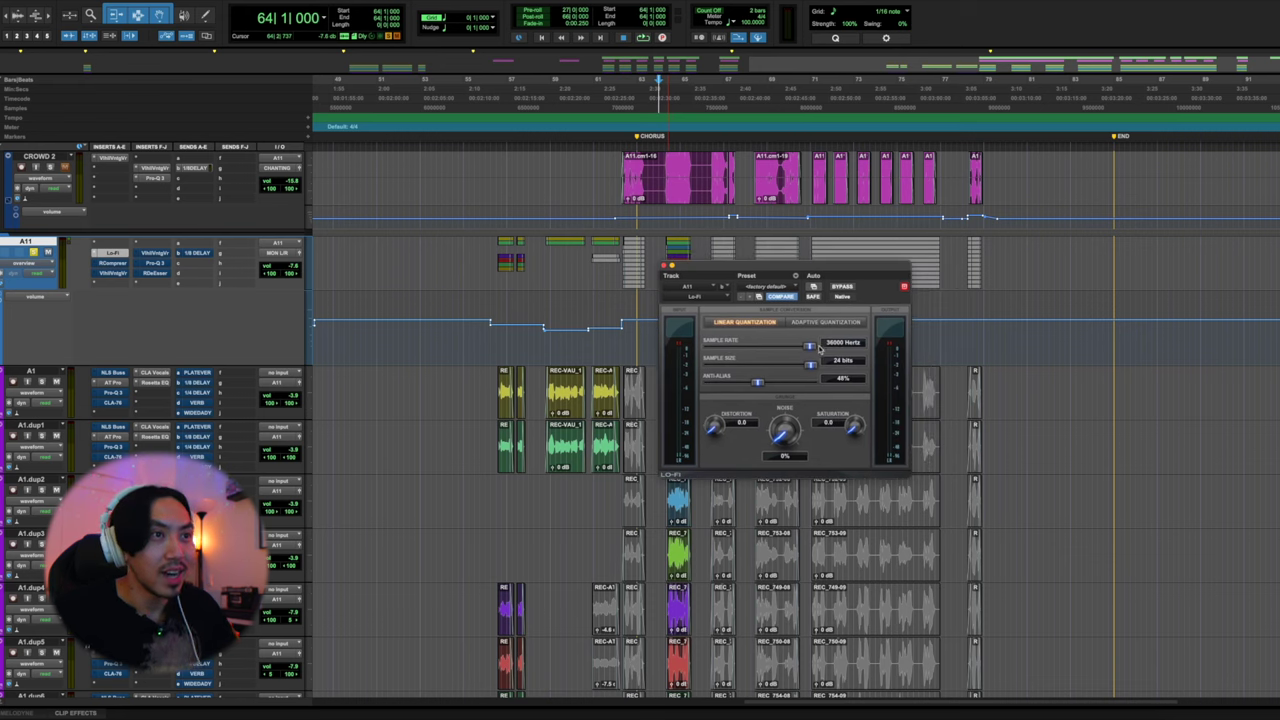
{"action": "left_click_drag", "start_coordinate": [728, 270], "coordinate": [906, 372]}
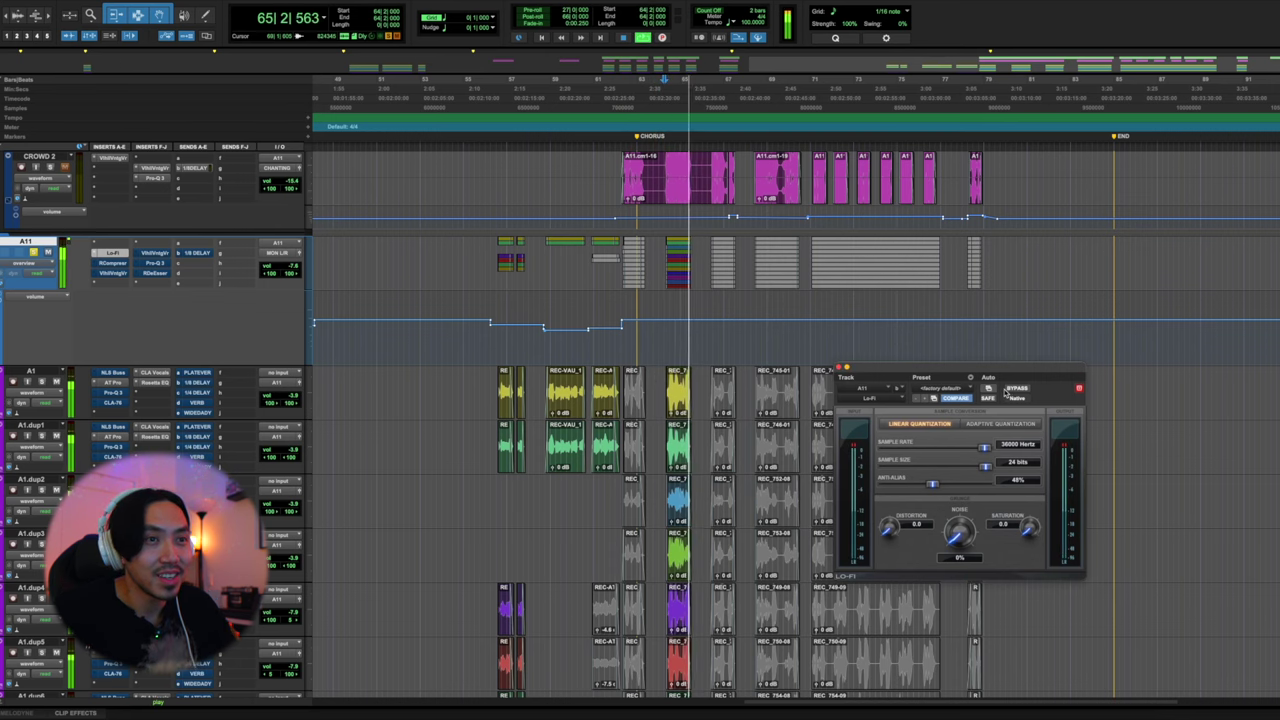
{"action": "key", "text": "space"}
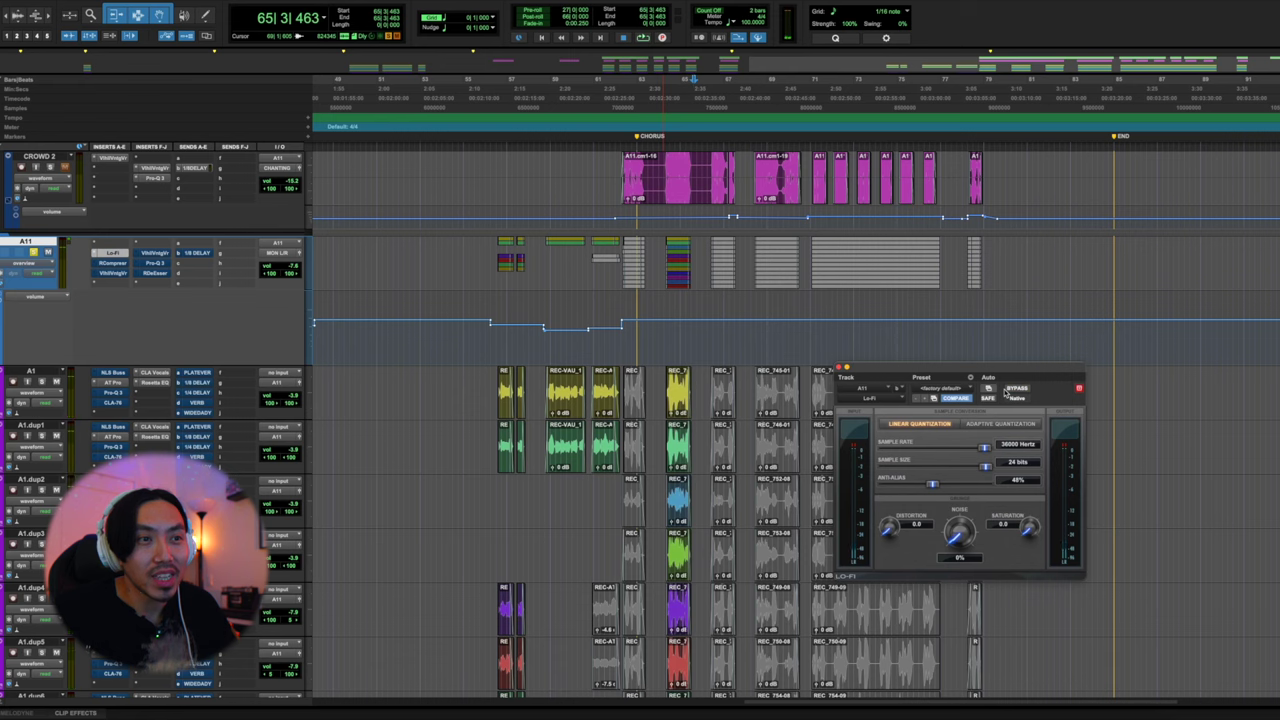
Audition A11's RCompressor, close it, and set the playback start to bar 64 beat 2
{"action": "left_click", "coordinate": [113, 262]}
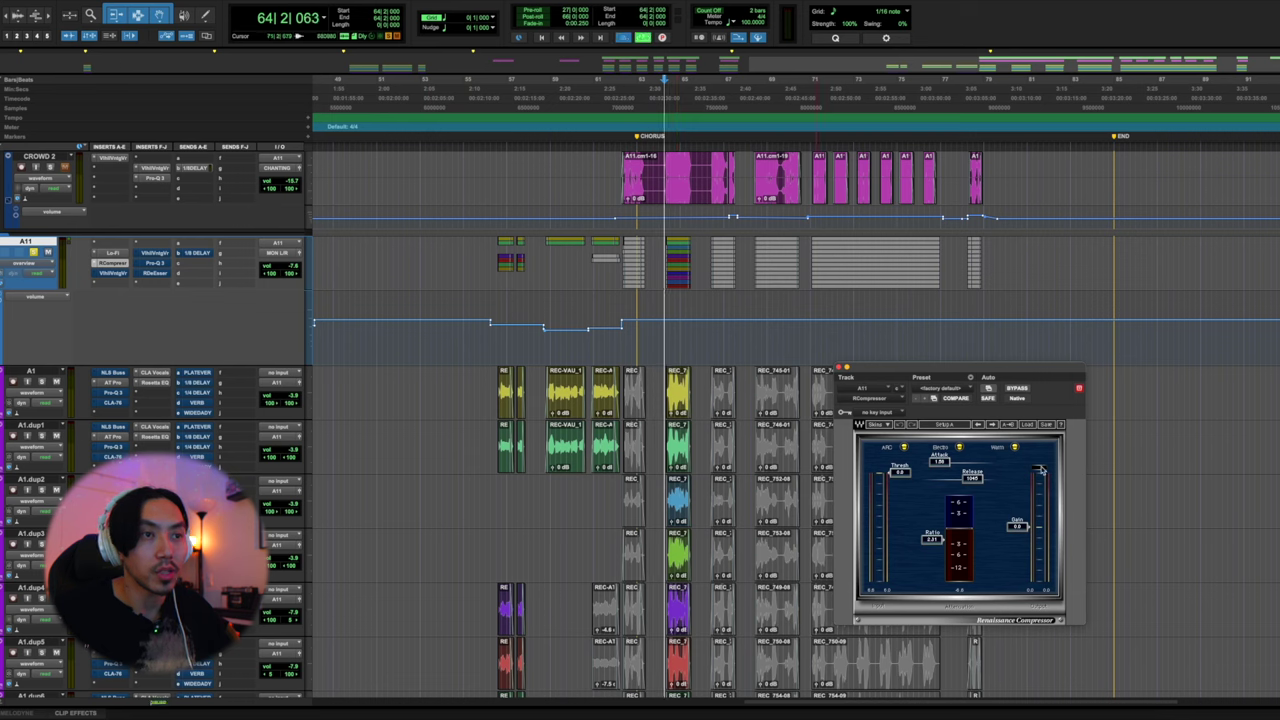
{"action": "key", "text": "space"}
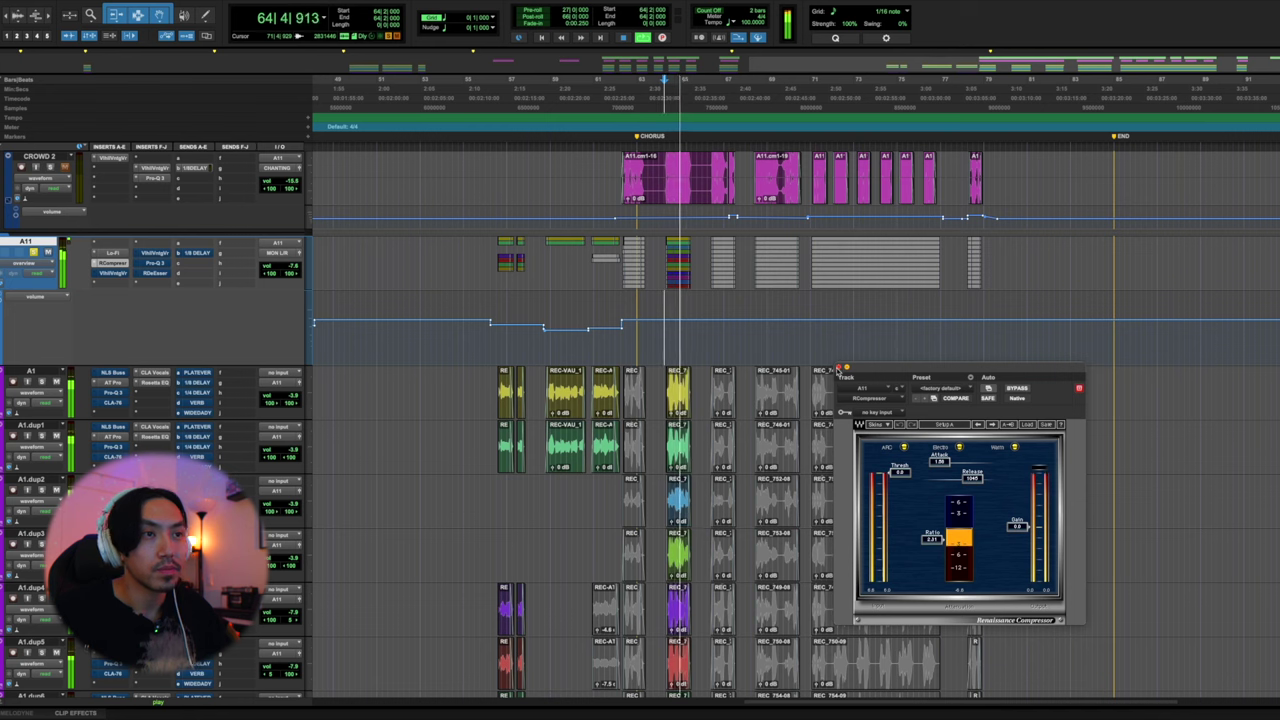
{"action": "left_click", "coordinate": [841, 367]}
{"action": "key", "text": "space"}
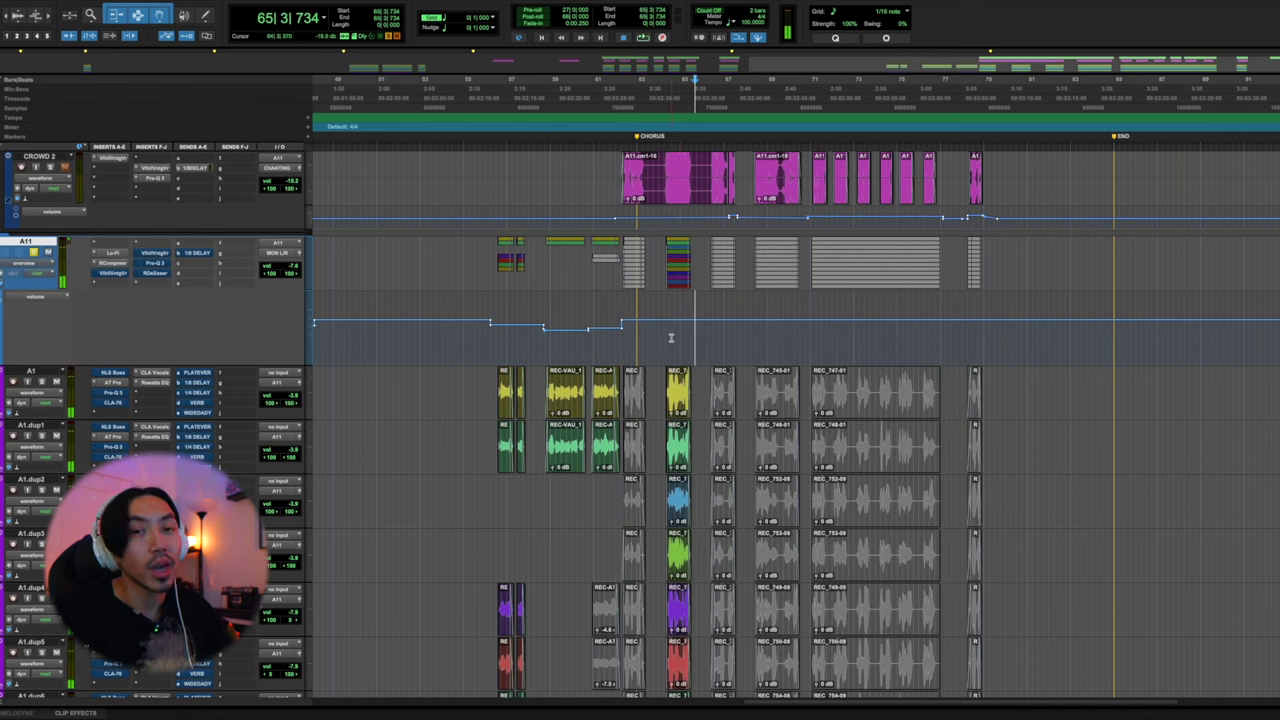
{"action": "left_click", "coordinate": [665, 337]}
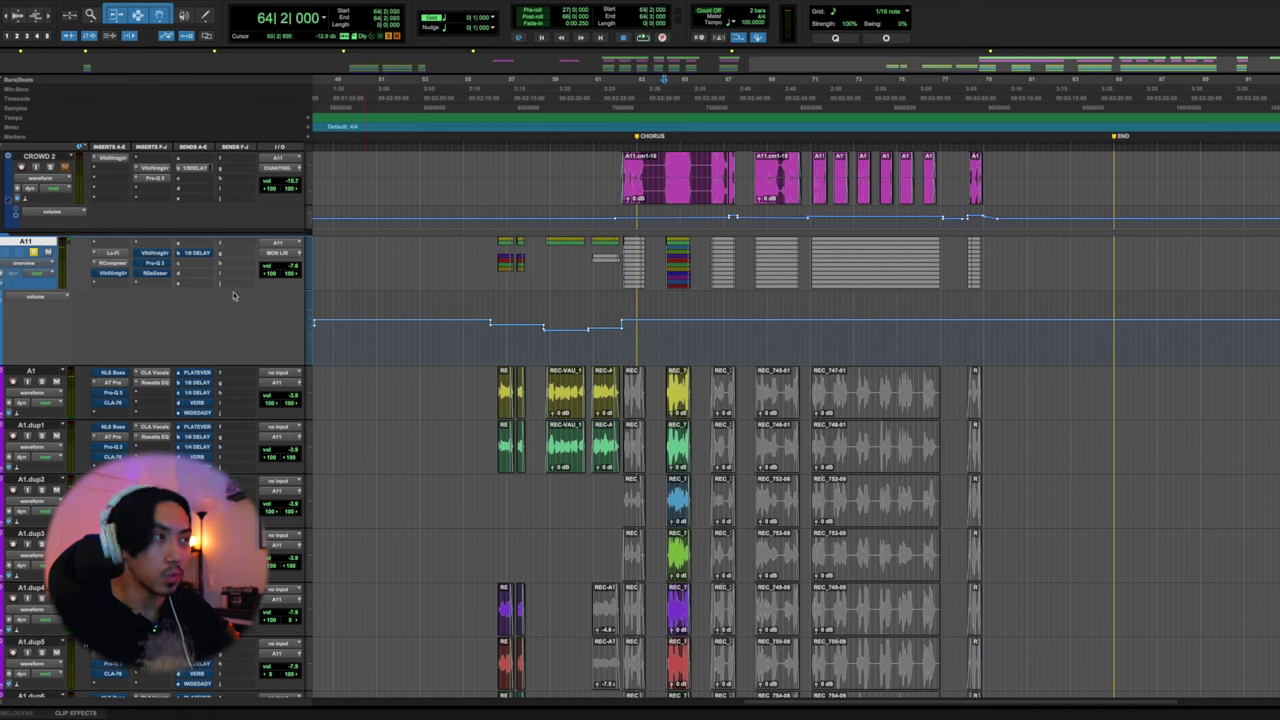
{"action": "left_click", "coordinate": [110, 272]}
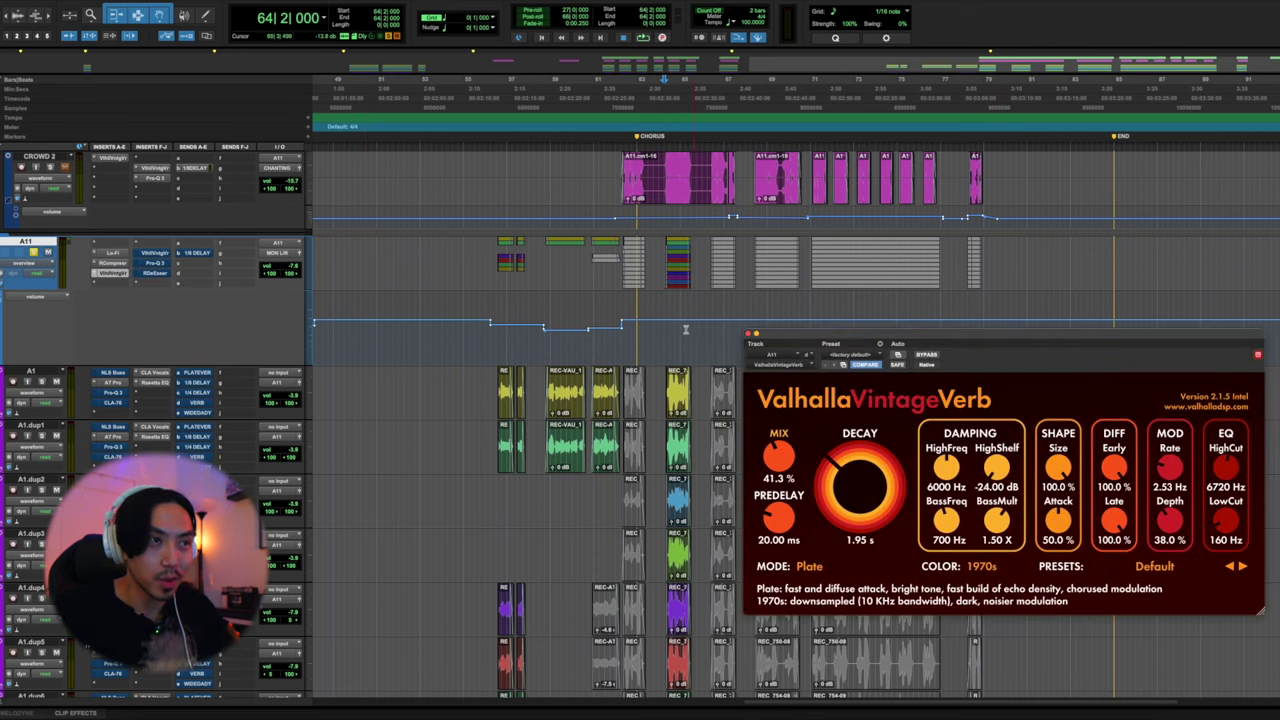
{"action": "left_click", "coordinate": [661, 330]}
{"action": "key", "text": "space"}
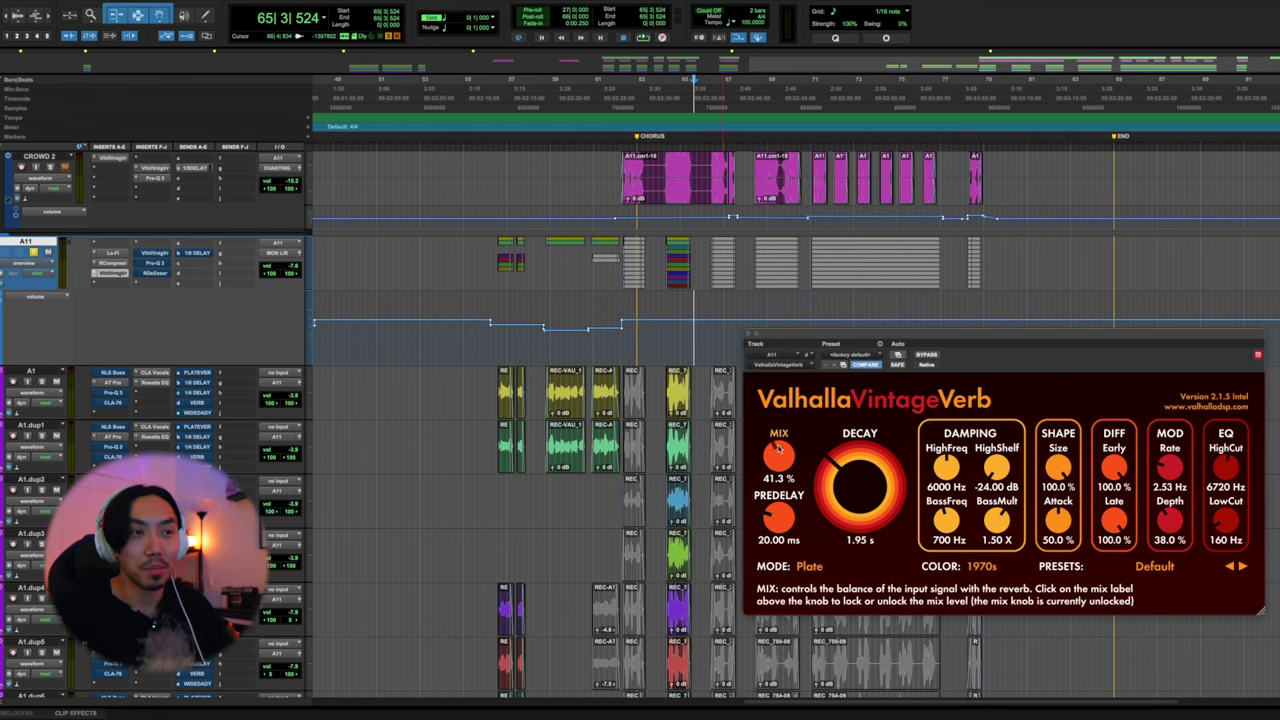
{"action": "left_click", "coordinate": [750, 333]}
Briefly play the chorus, stop, and set the playback start at bar 64
{"action": "key", "text": "space"}
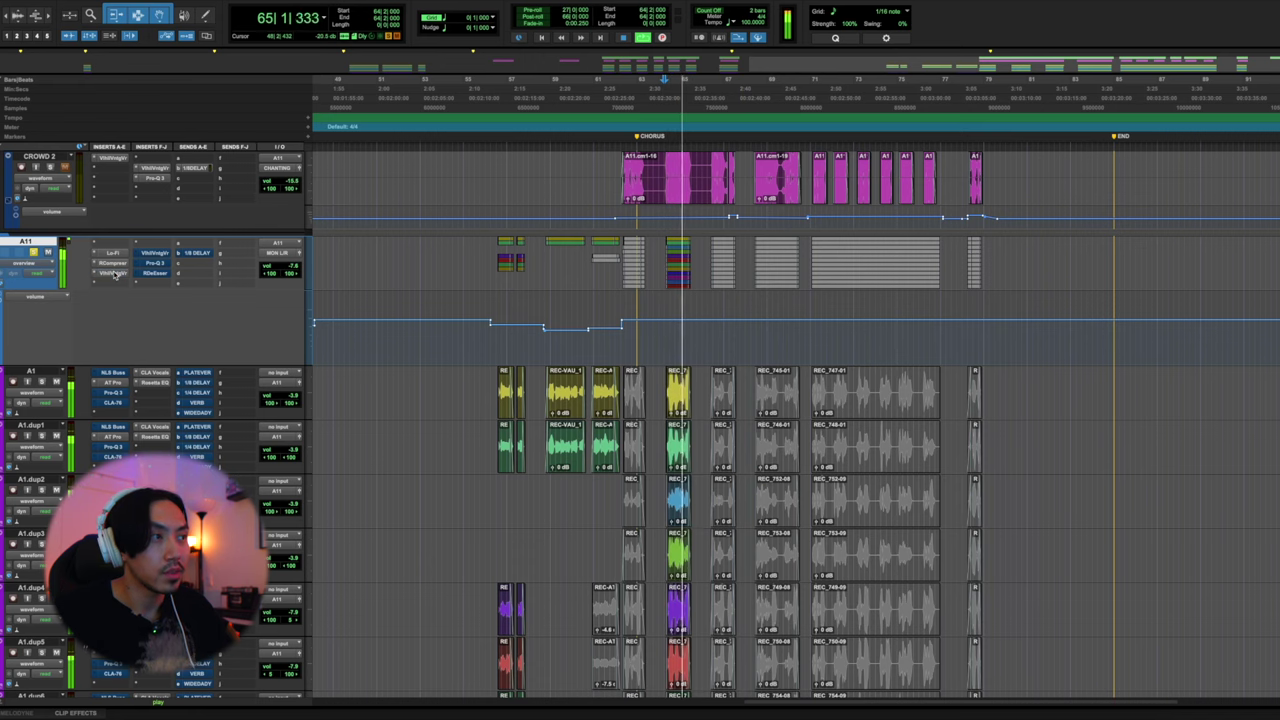
{"action": "key", "text": "space"}
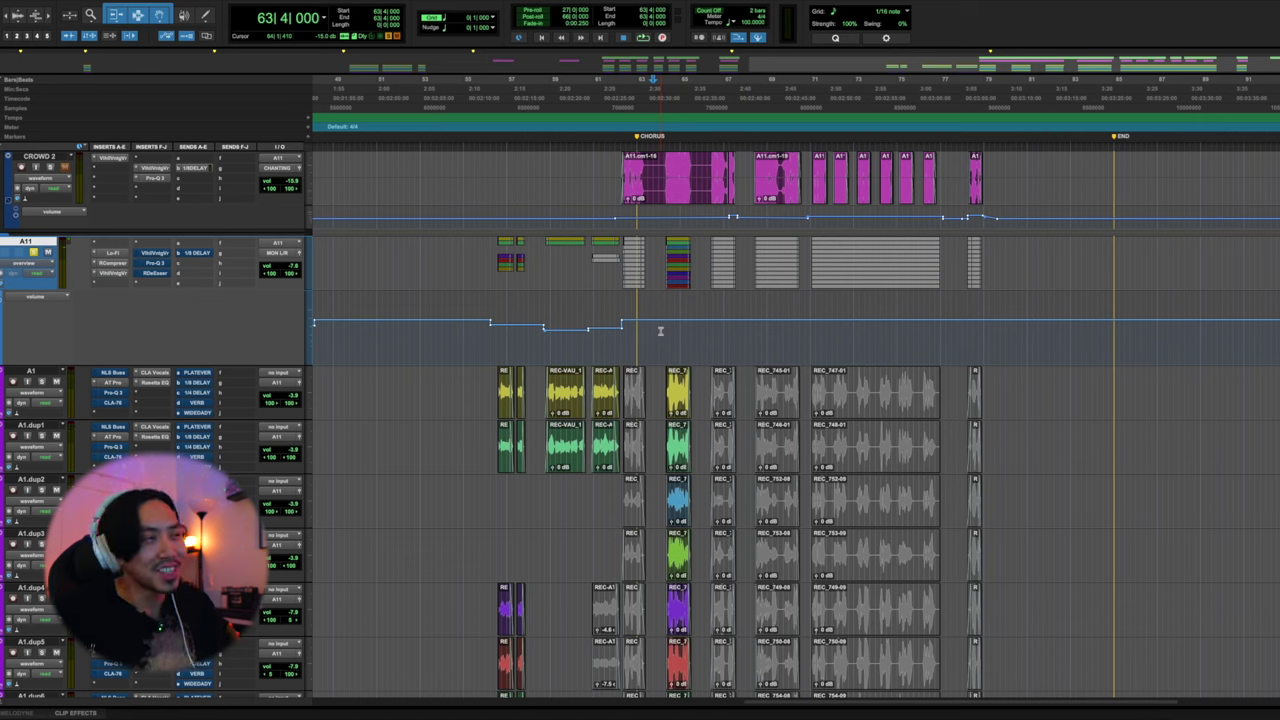
{"action": "left_click", "coordinate": [660, 331]}
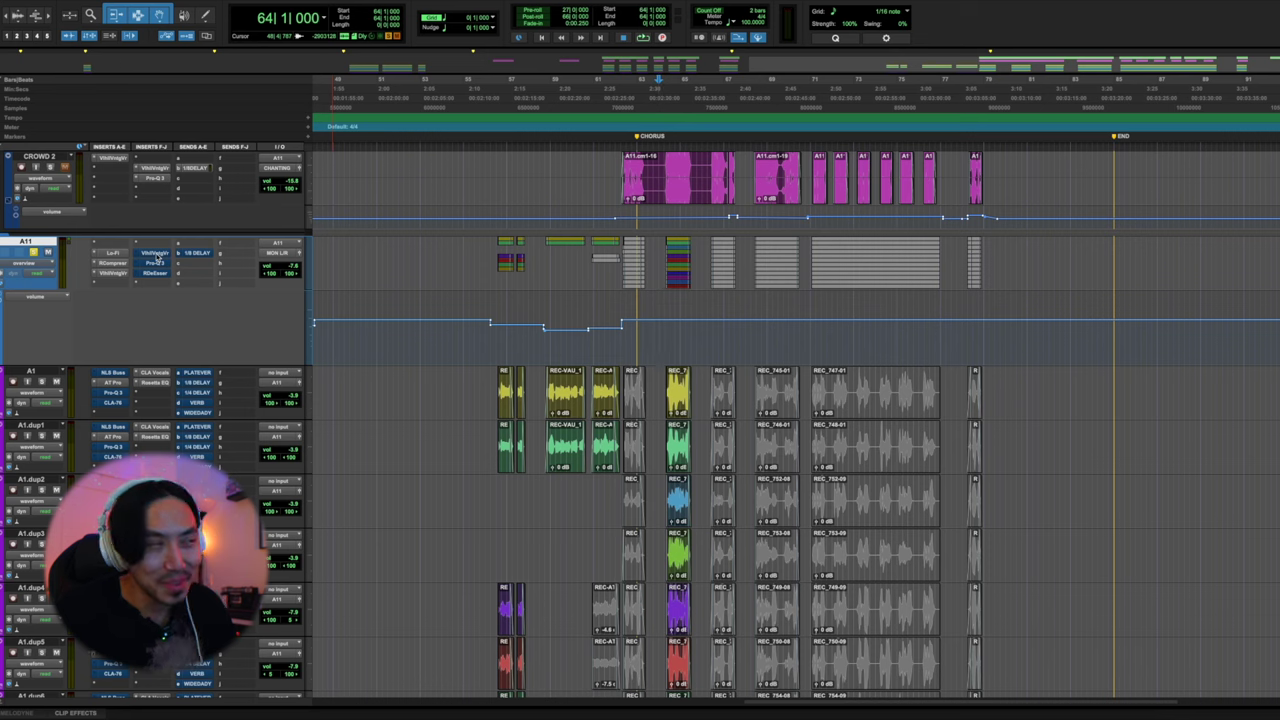
Open A11's Ambience VintageVerb and audition it from bar 64 beat 2
{"action": "left_click", "coordinate": [153, 254]}
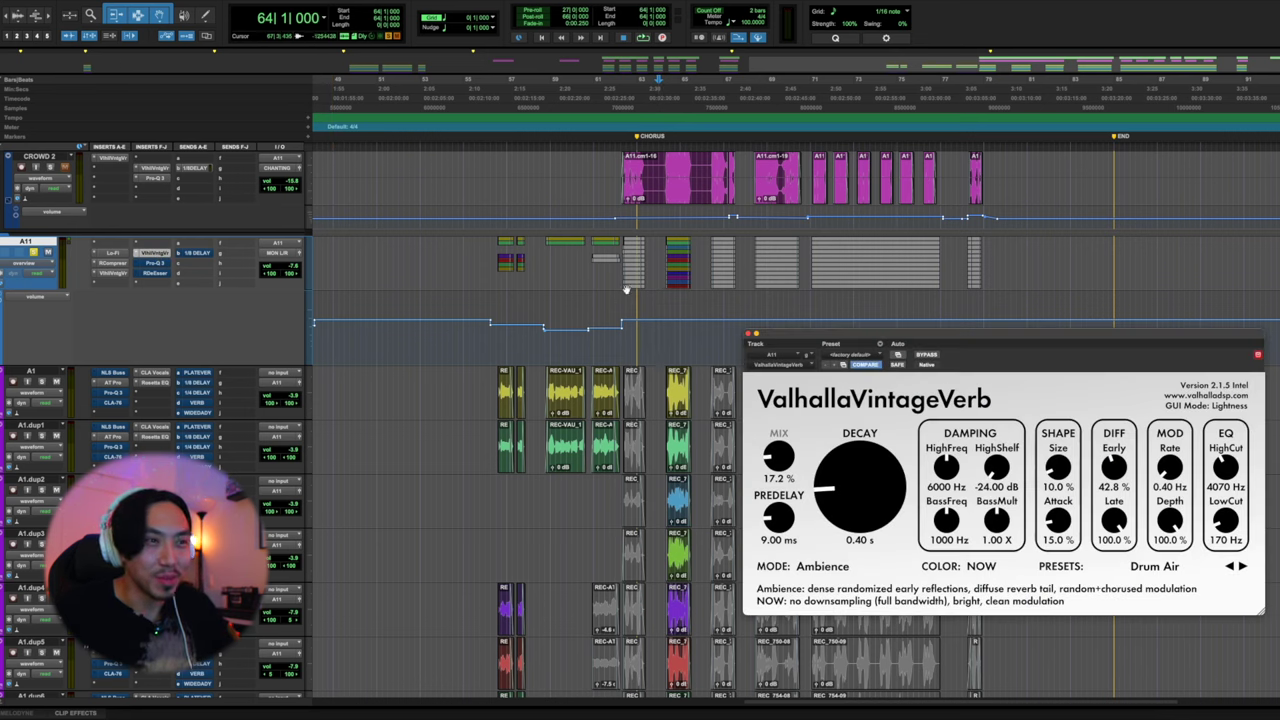
{"action": "left_click_drag", "start_coordinate": [938, 332], "coordinate": [930, 320]}
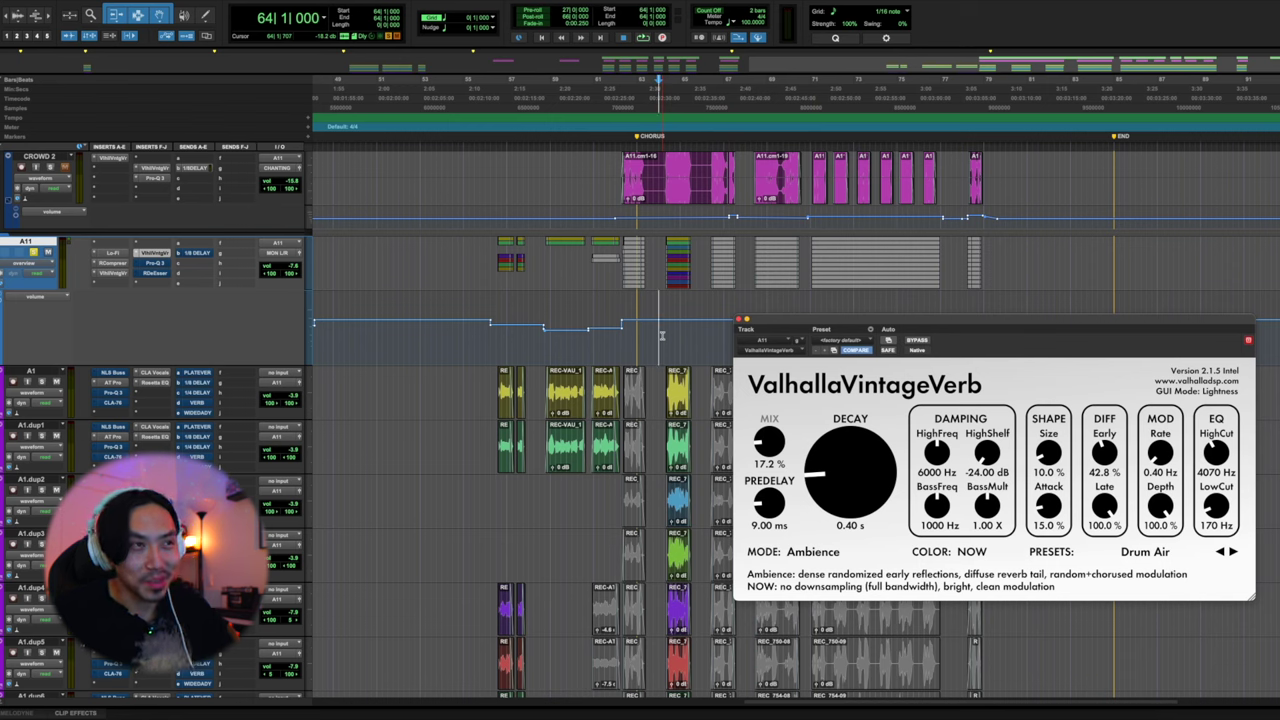
{"action": "left_click", "coordinate": [661, 335]}
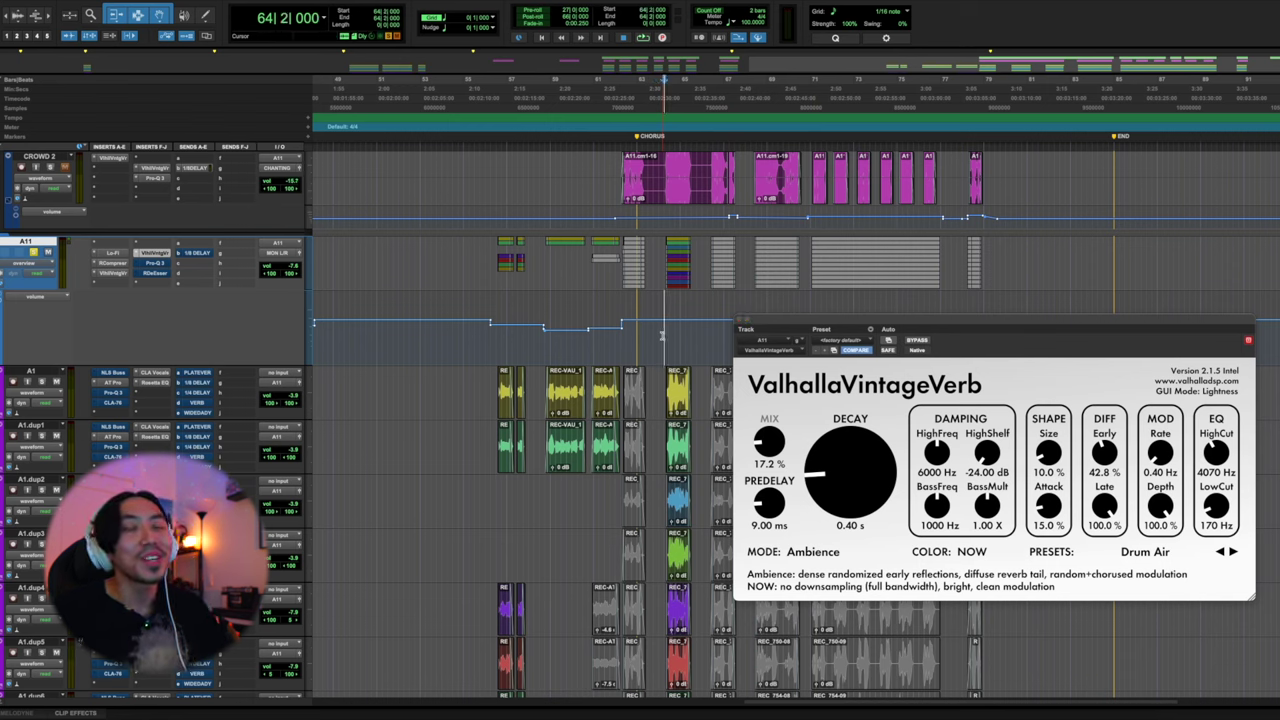
{"action": "key", "text": "space"}
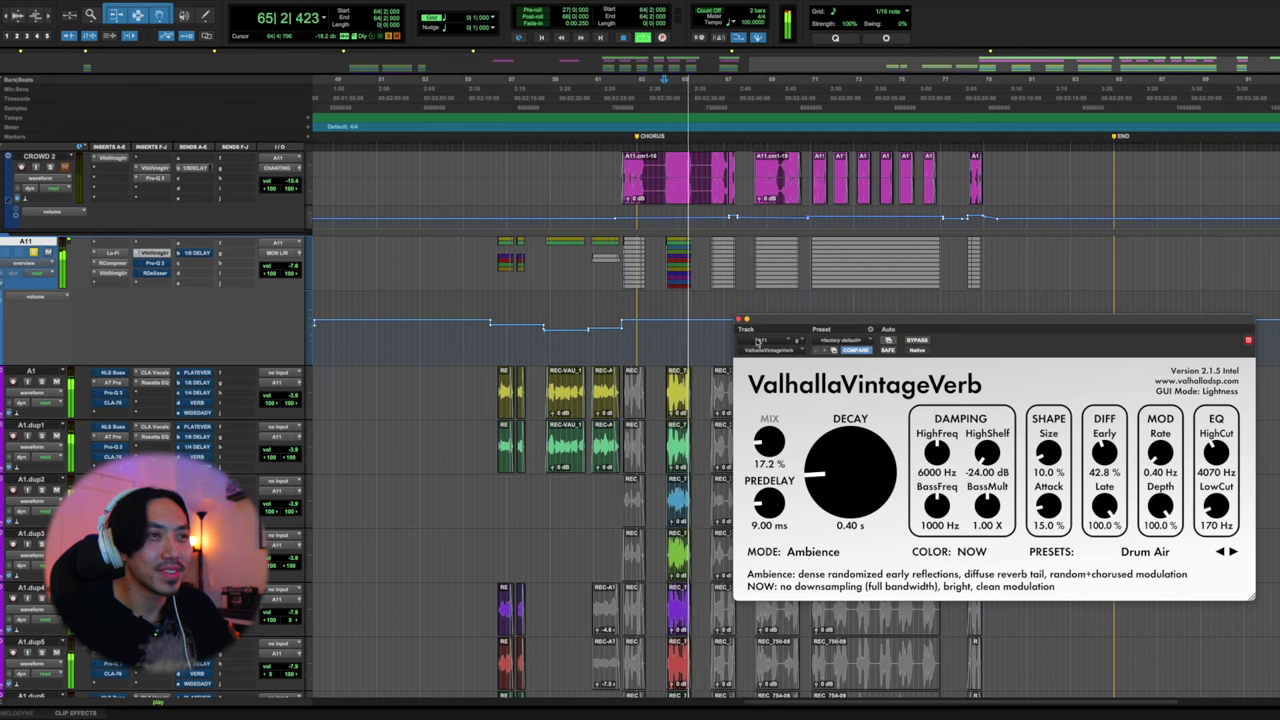
{"action": "key", "text": "space"}
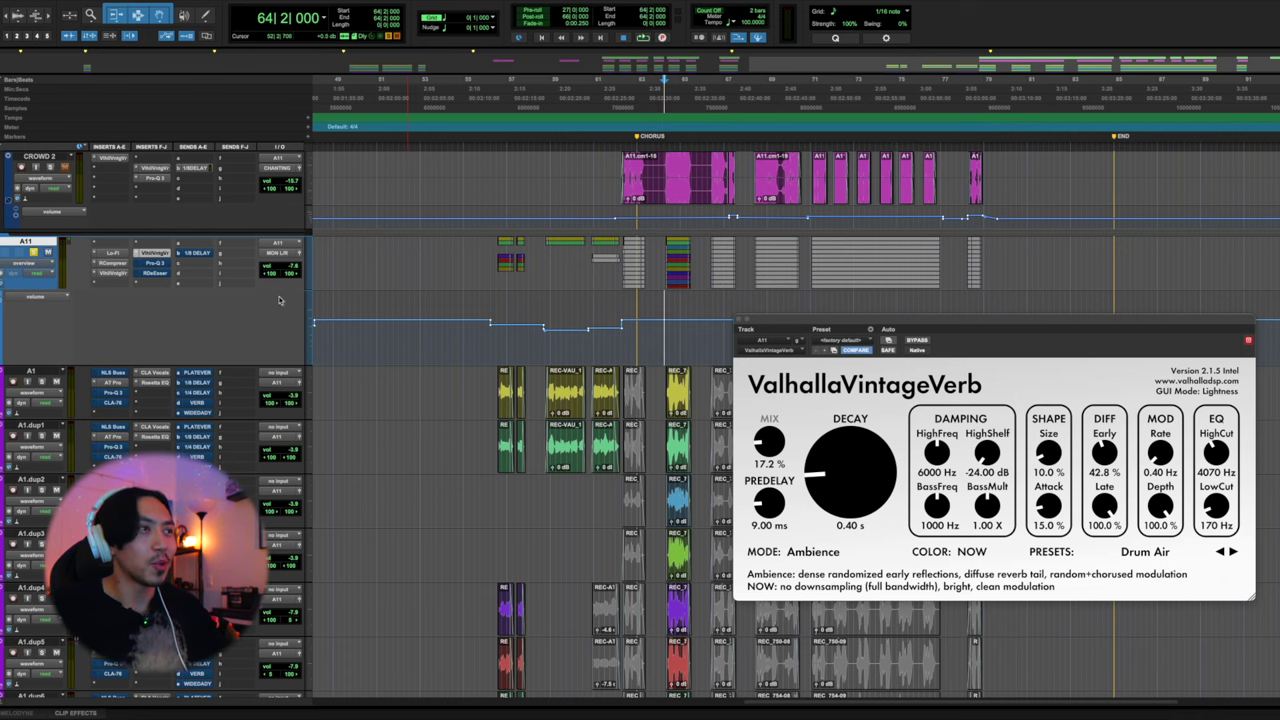
Close the reverb and zoom in on a short A11 range just after the chorus marker
{"action": "left_click", "coordinate": [739, 320]}
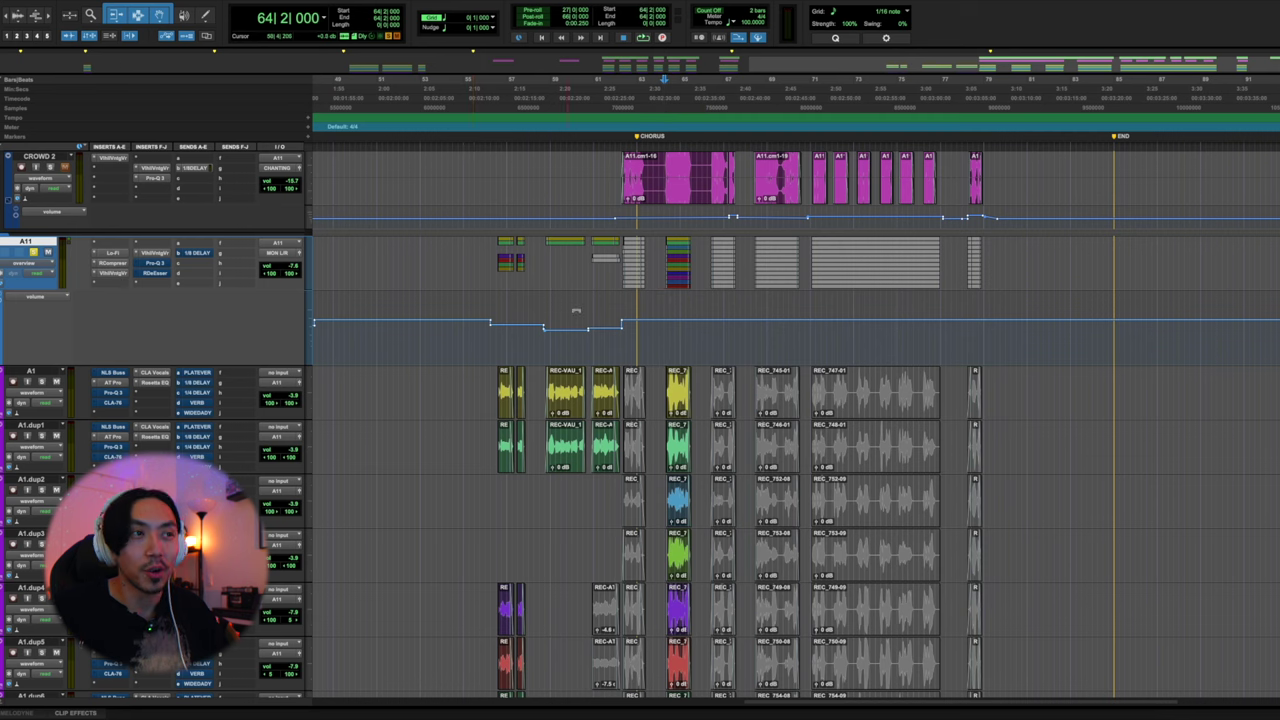
{"action": "left_click_drag", "start_coordinate": [662, 340], "coordinate": [690, 335]}
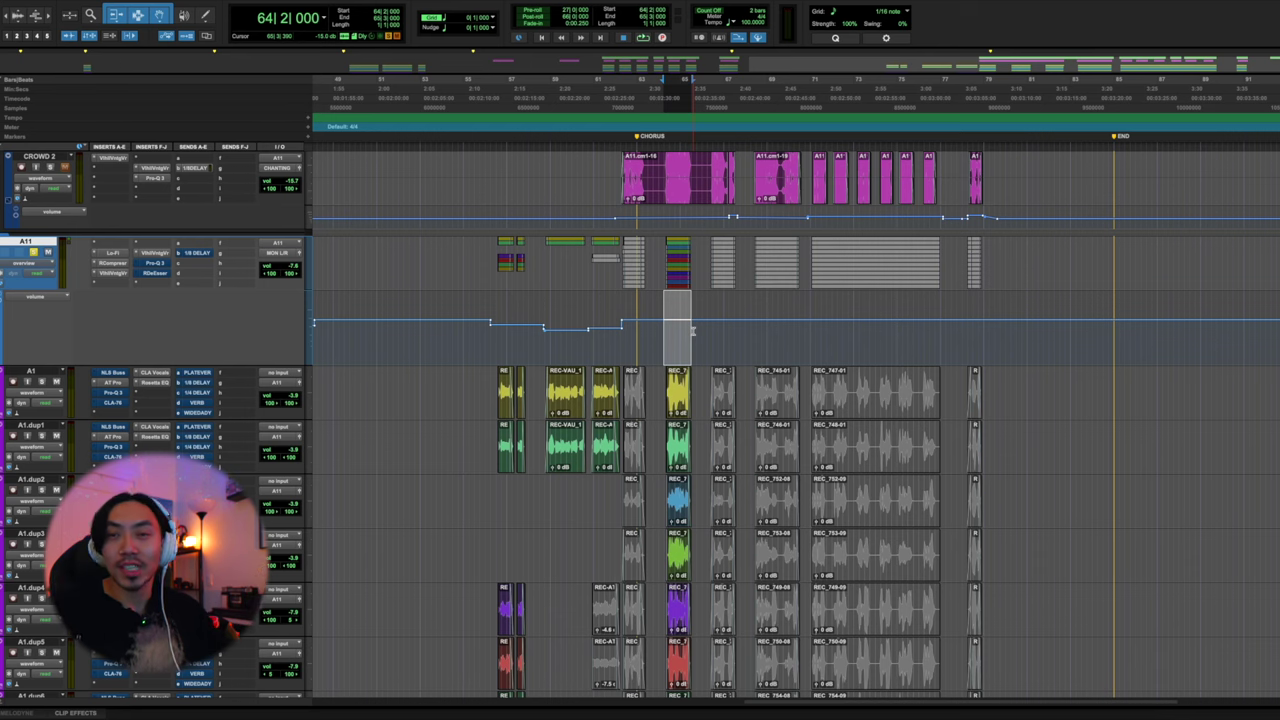
{"action": "key", "text": "ctrl+bracketright"}
{"action": "key", "text": "ctrl+bracketright"}
Reopen A11's Ambience reverb and loop-play a selected chorus phrase
{"action": "scroll", "coordinate": [768, 336], "scroll_direction": "right", "scroll_amount": 5}
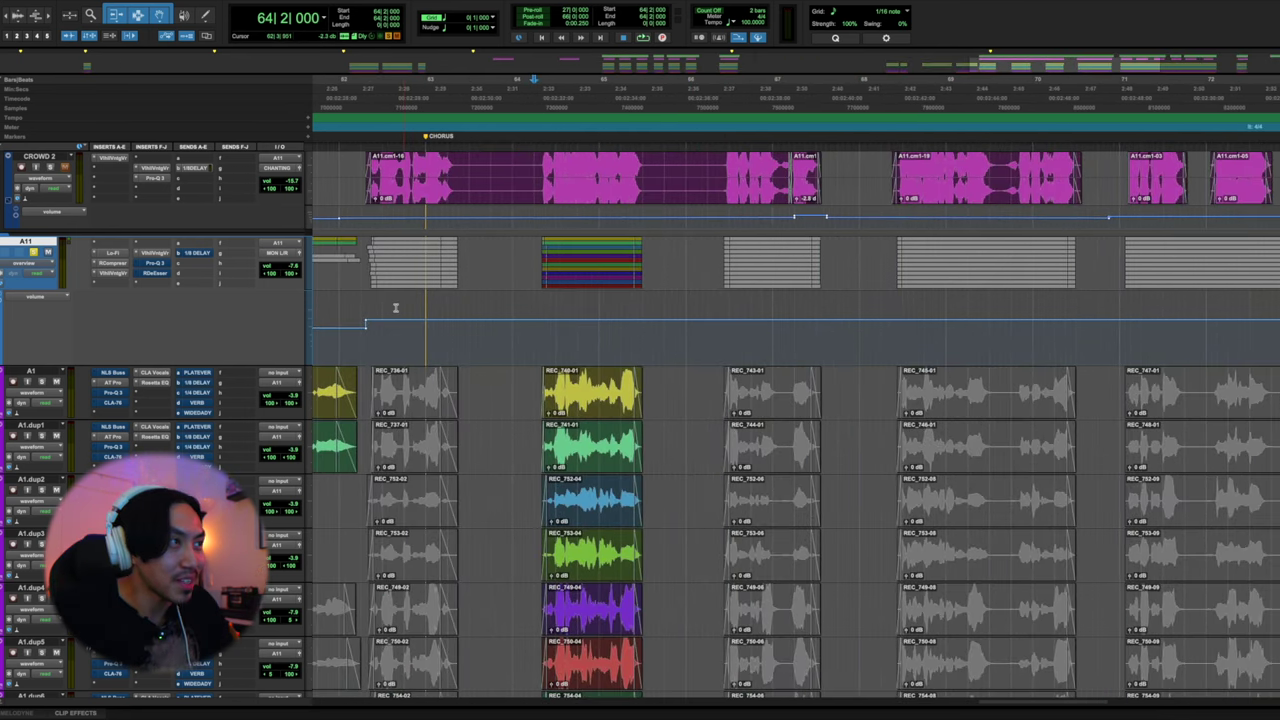
{"action": "left_click", "coordinate": [153, 253]}
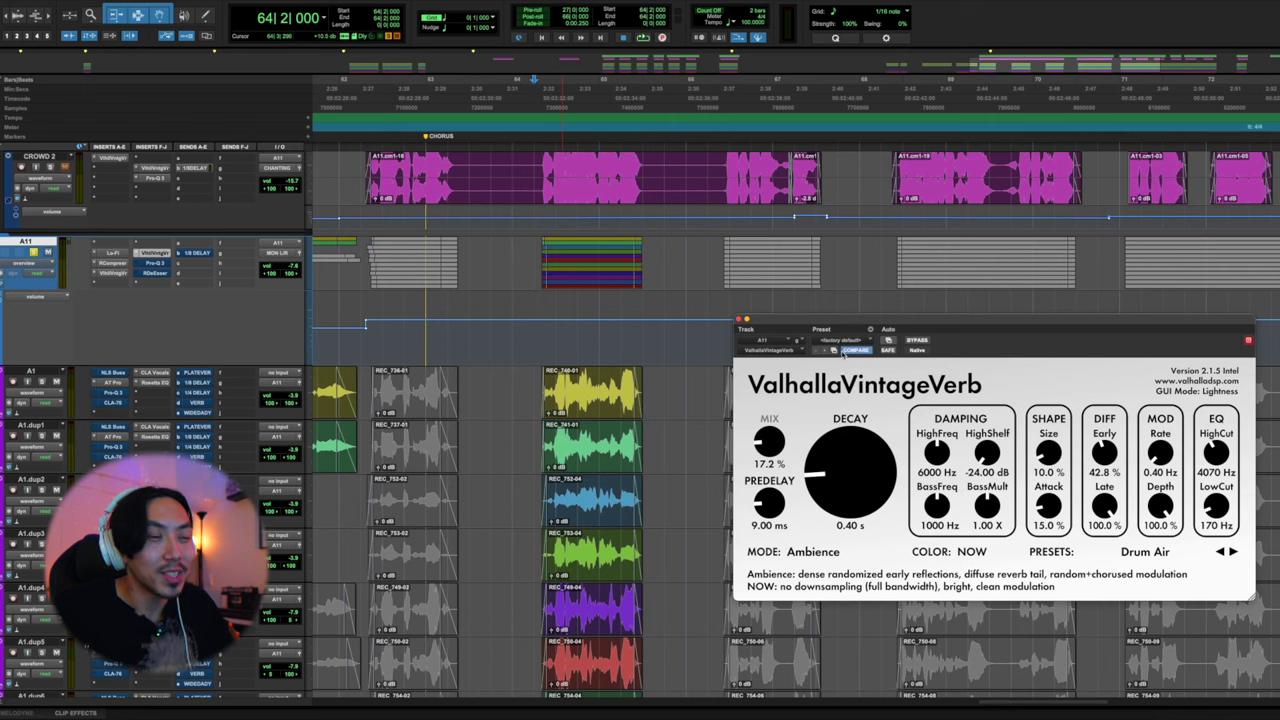
{"action": "key", "text": "space"}
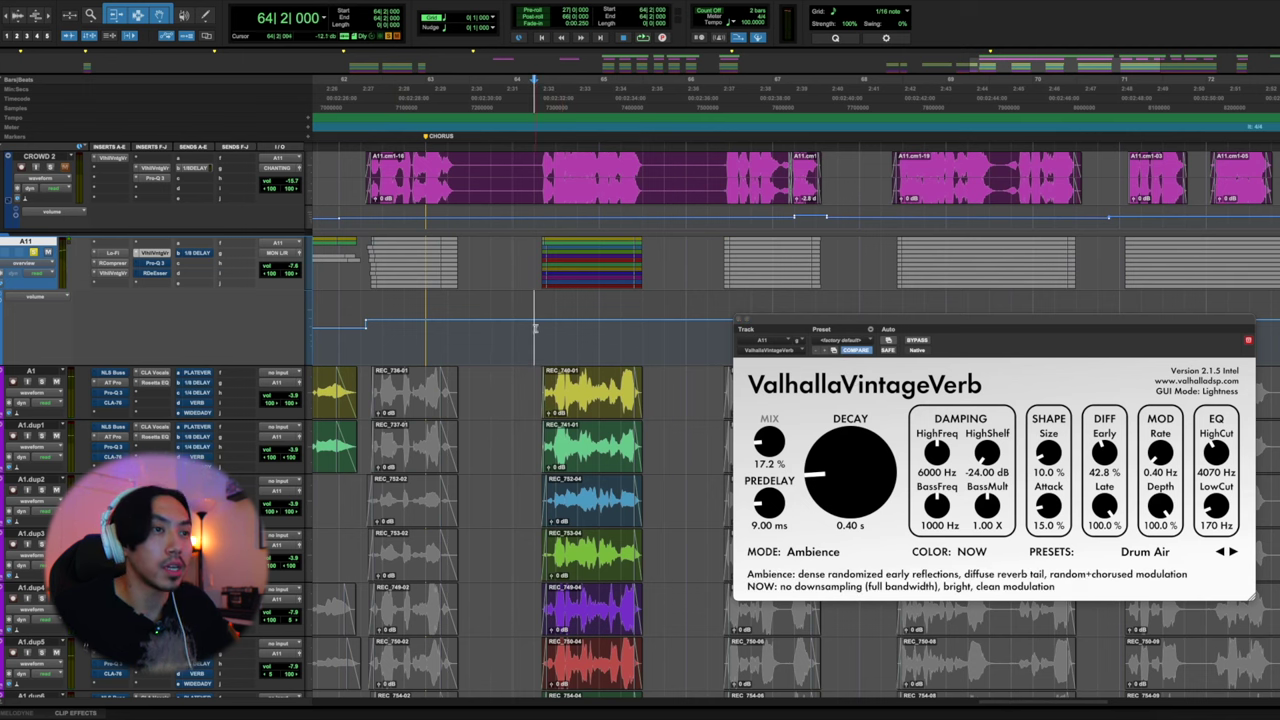
{"action": "key", "text": "space"}
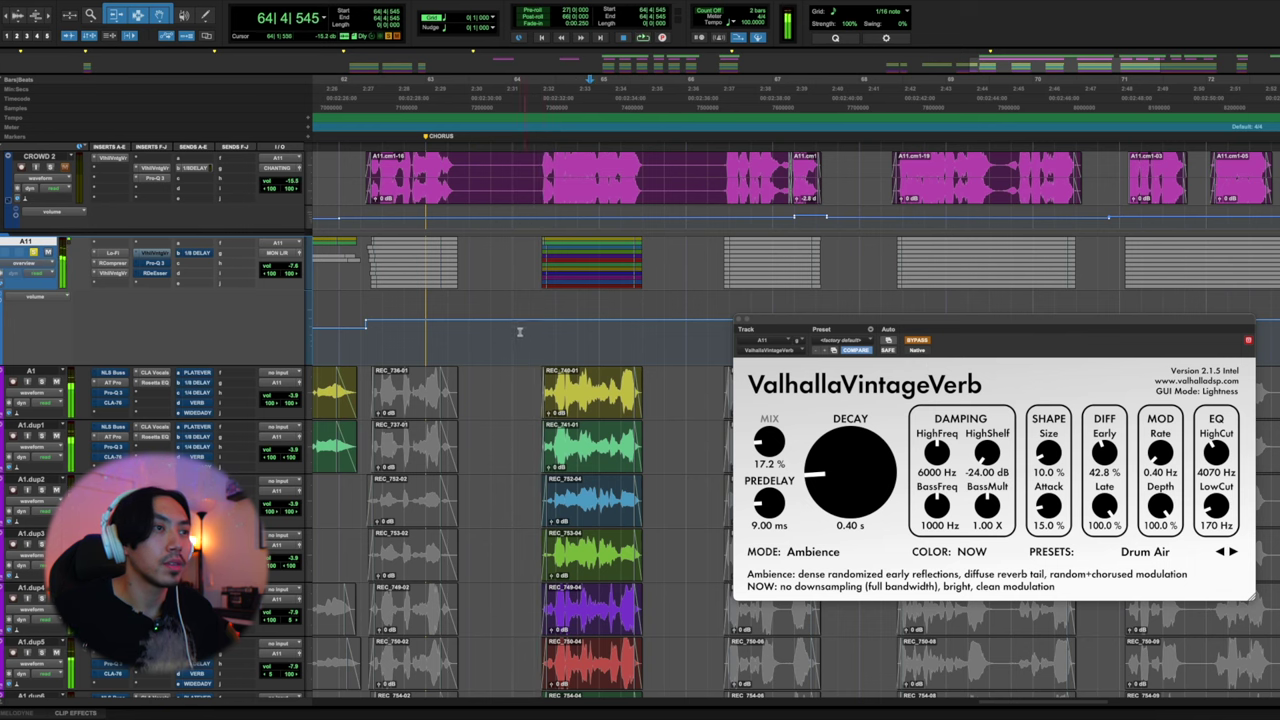
{"action": "left_click_drag", "start_coordinate": [533, 330], "coordinate": [664, 330]}
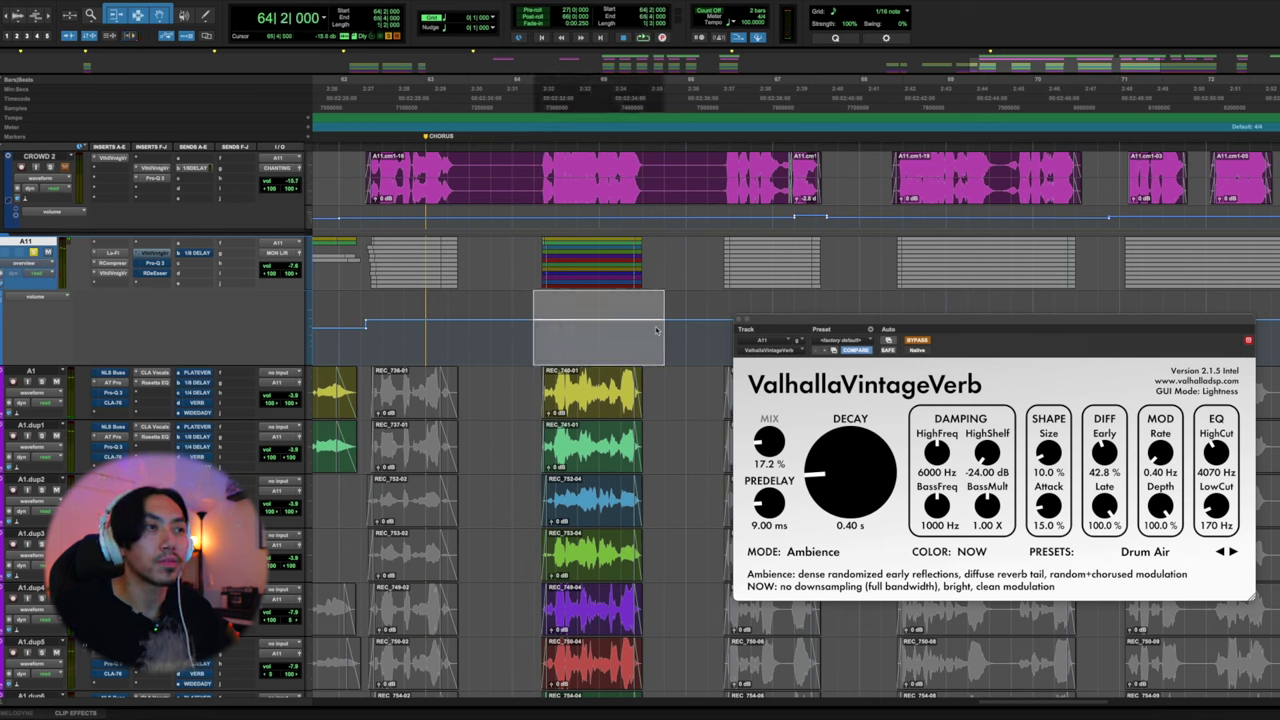
{"action": "key", "text": "space"}
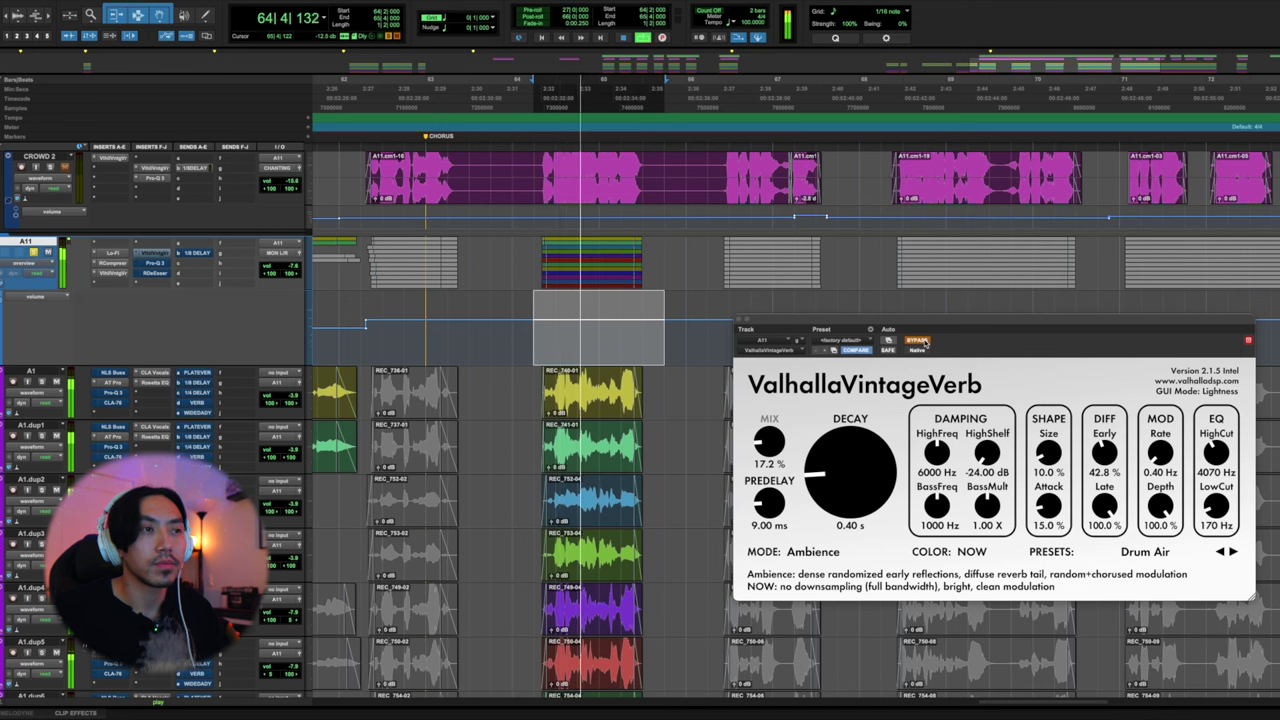
Re-enable the reverb after the bypass comparison, close it, and return the start to bar 64
{"action": "left_click", "coordinate": [920, 342]}
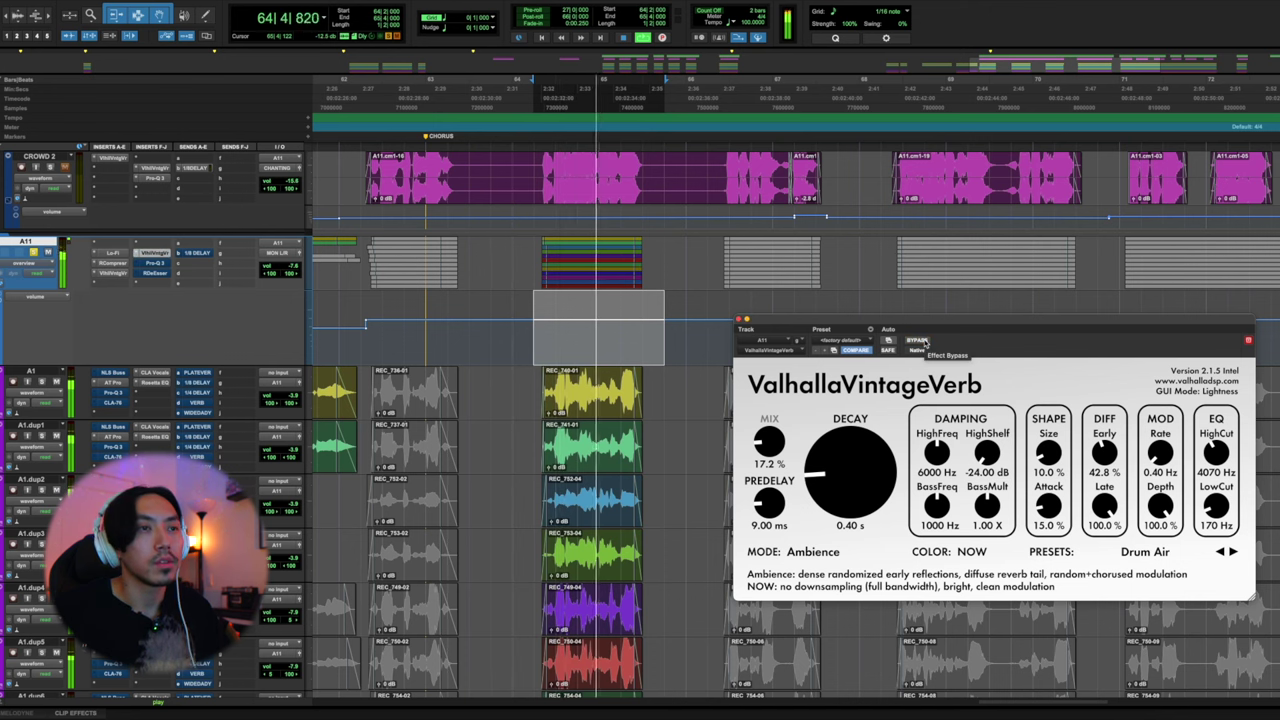
{"action": "left_click", "coordinate": [737, 320]}
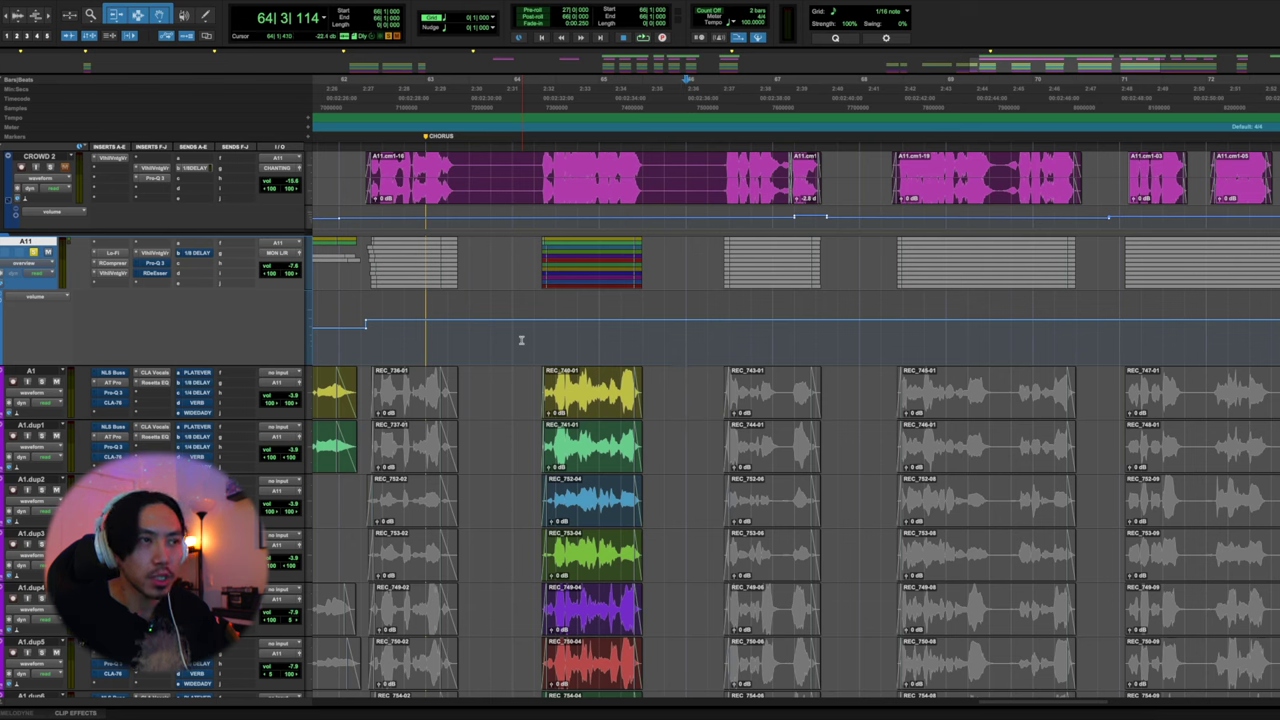
{"action": "left_click", "coordinate": [511, 371]}
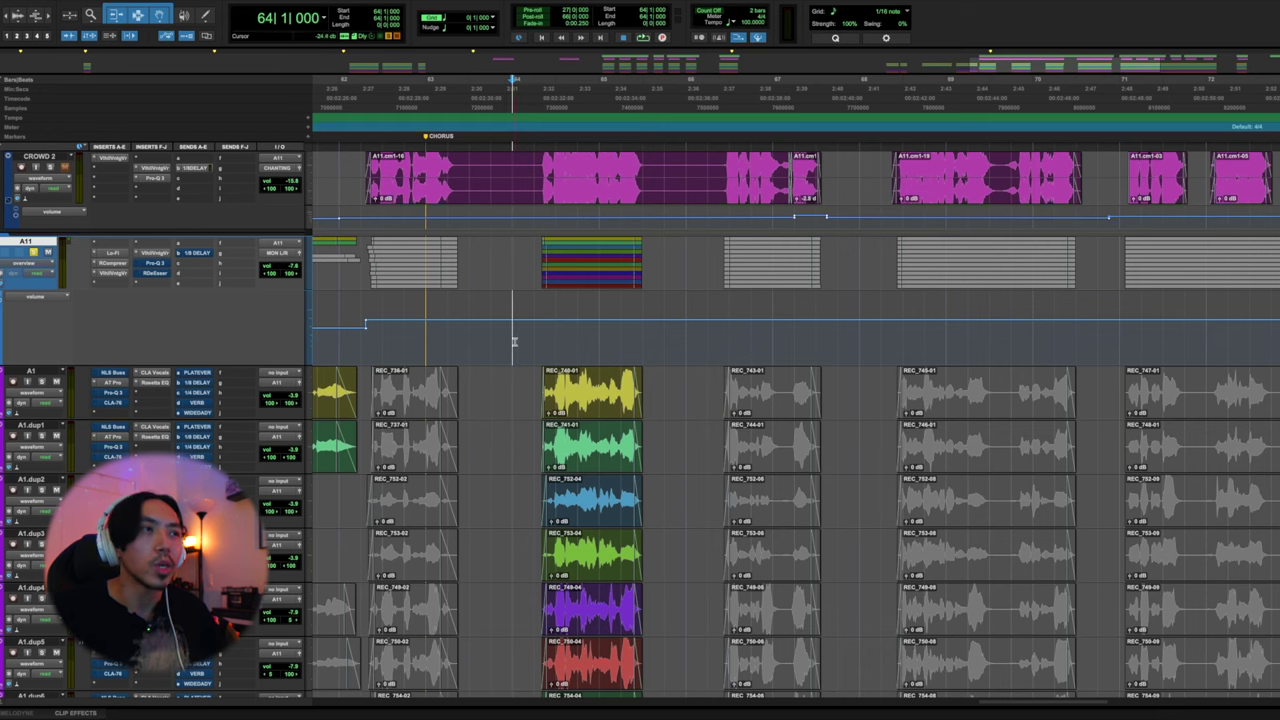
Open A11's Pro-Q 3 during playback and read each band, from the low cut to the high cuts
{"action": "left_click", "coordinate": [158, 263]}
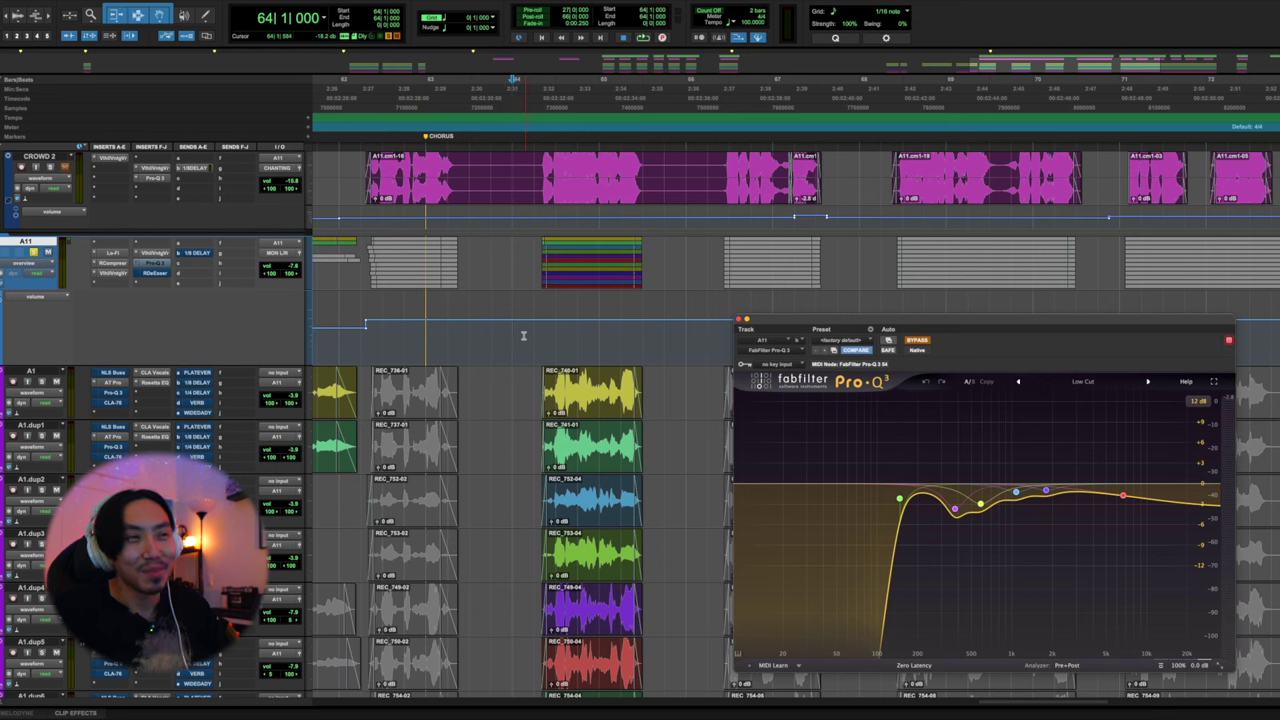
{"action": "key", "text": "space"}
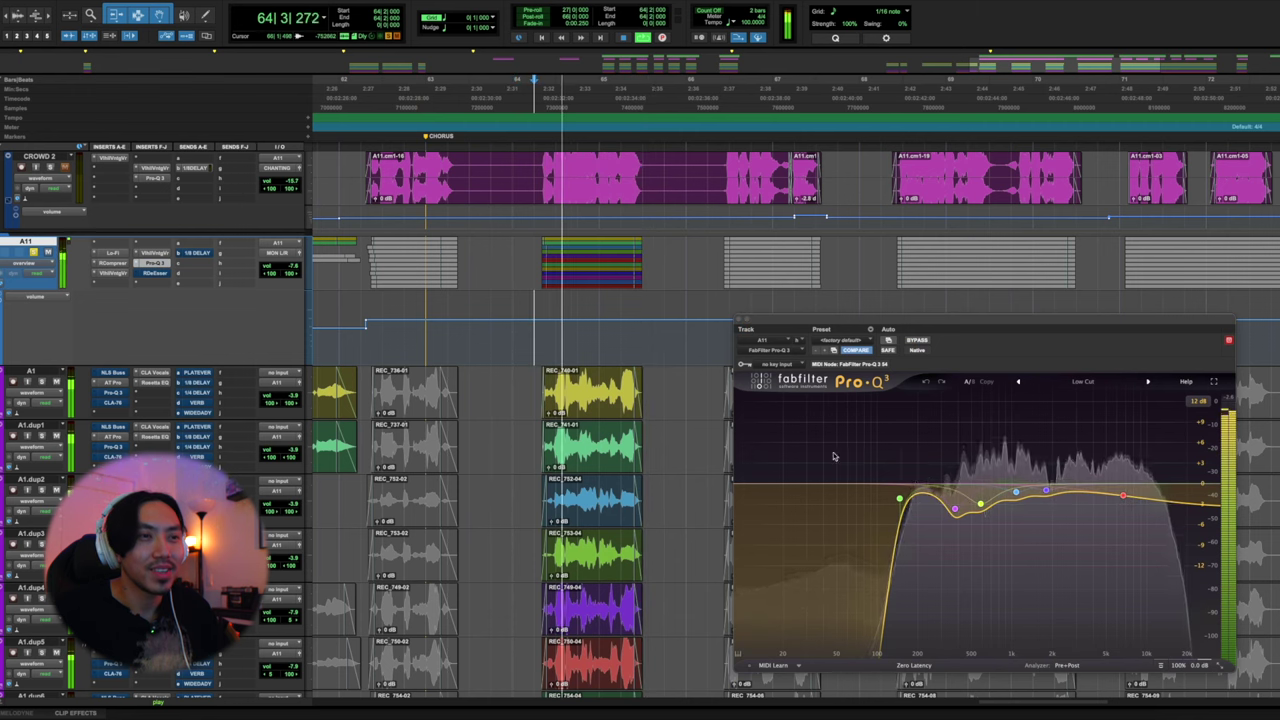
{"action": "mouse_move", "coordinate": [901, 500]}
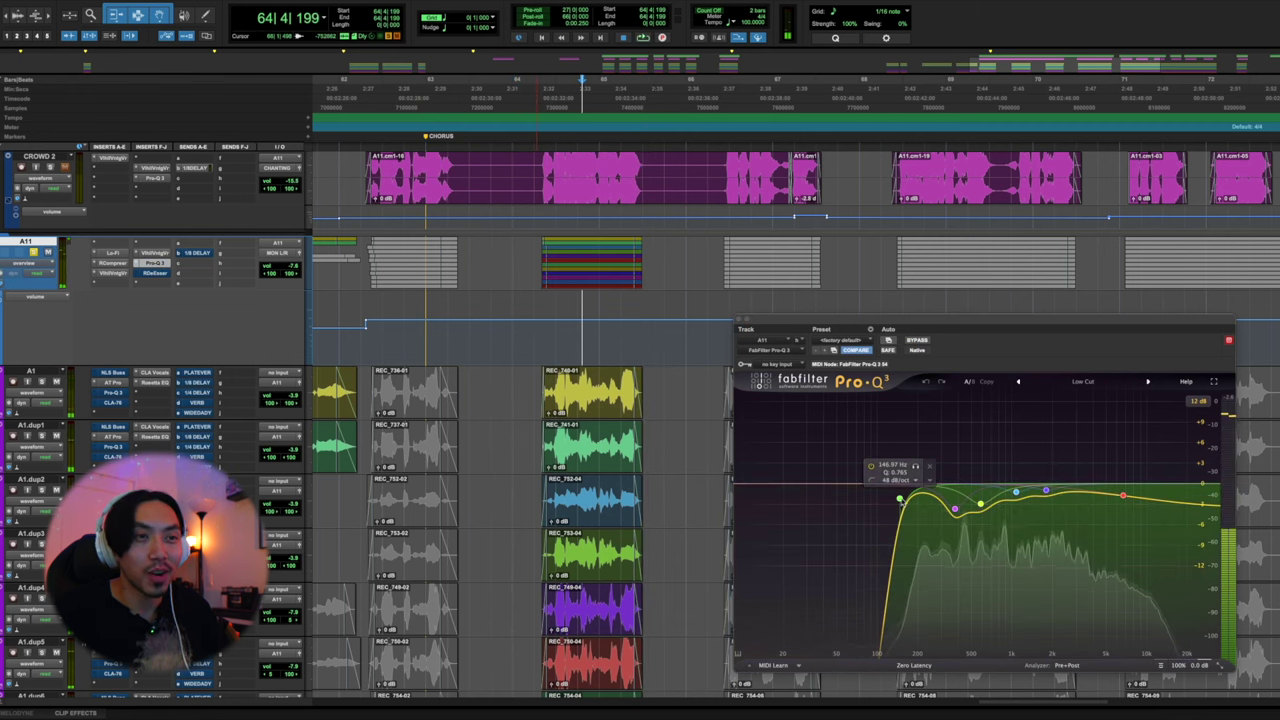
{"action": "mouse_move", "coordinate": [956, 511]}
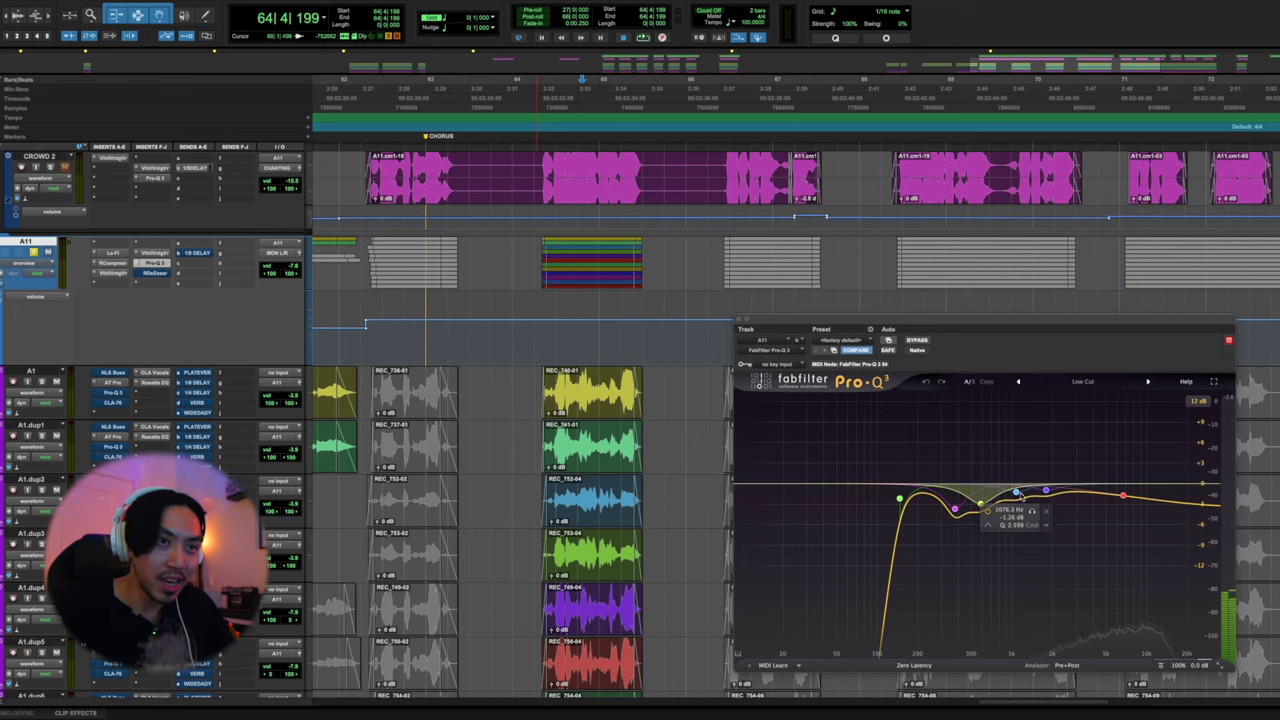
{"action": "mouse_move", "coordinate": [1022, 497]}
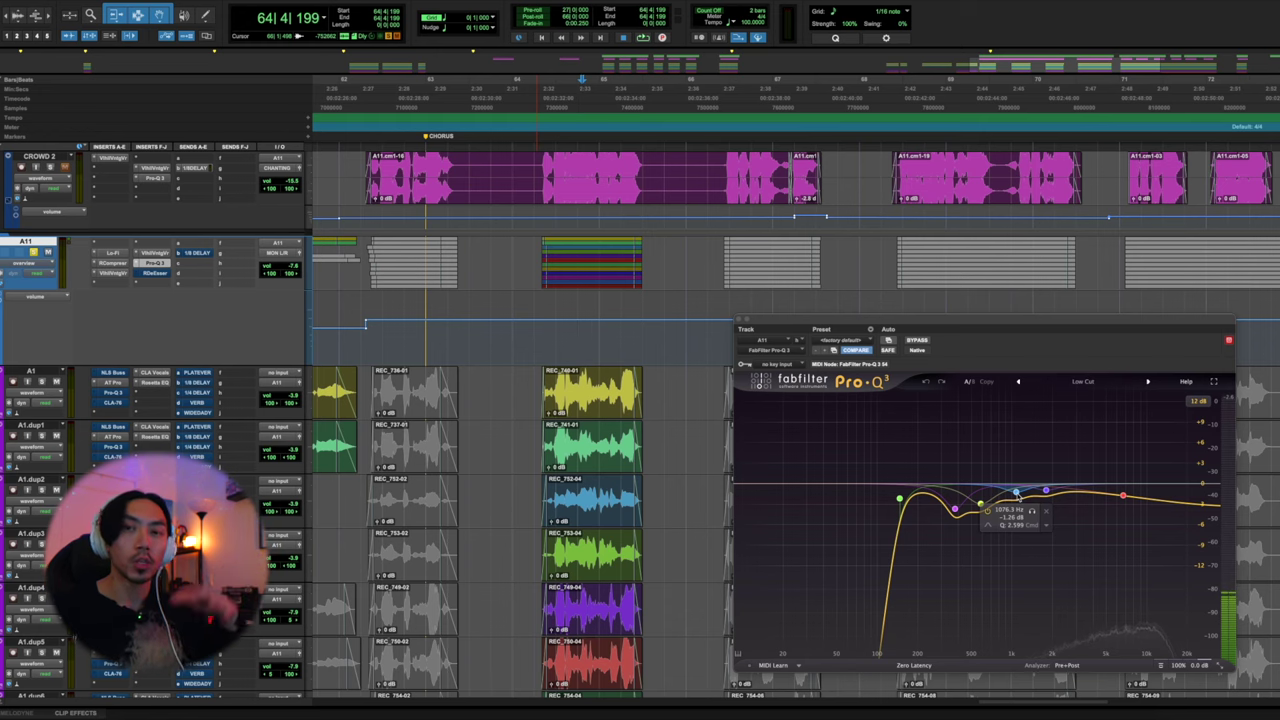
{"action": "mouse_move", "coordinate": [1122, 497]}
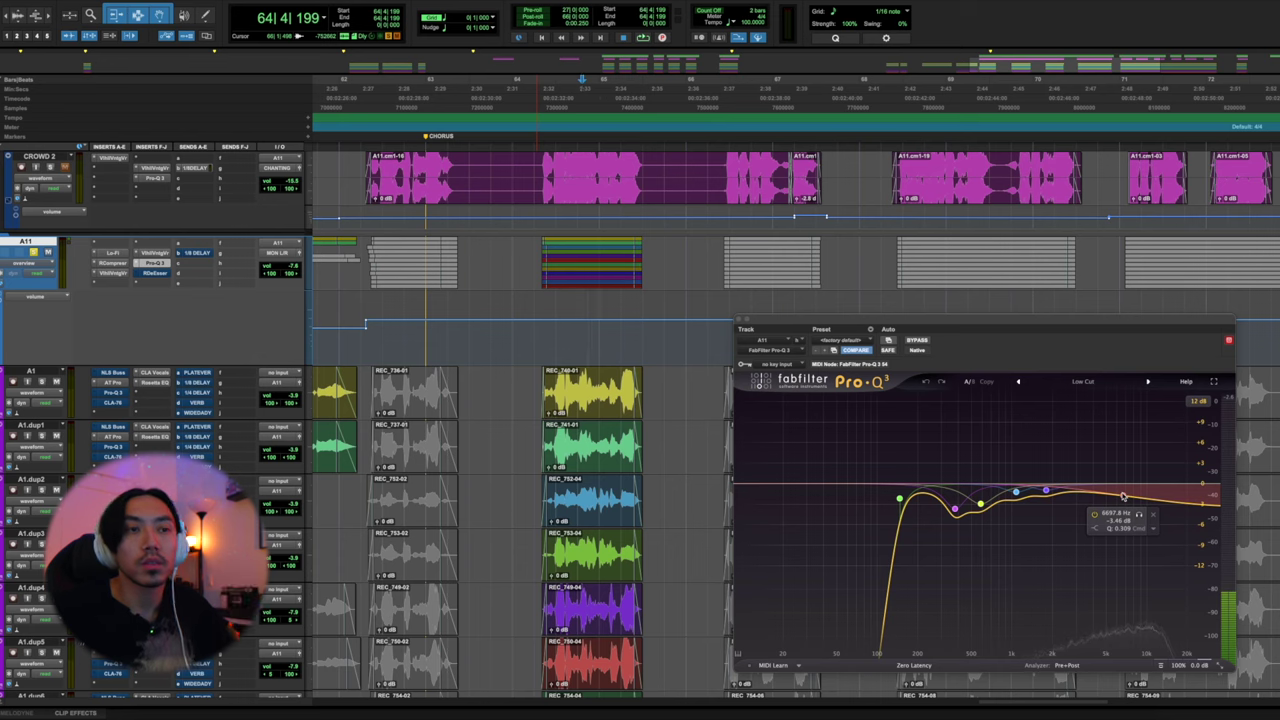
Swap Pro-Q 3 for A11's RDeEsser, audition it from bar 64 beat 3, then close it
{"action": "left_click", "coordinate": [152, 264]}
{"action": "left_click", "coordinate": [156, 276]}
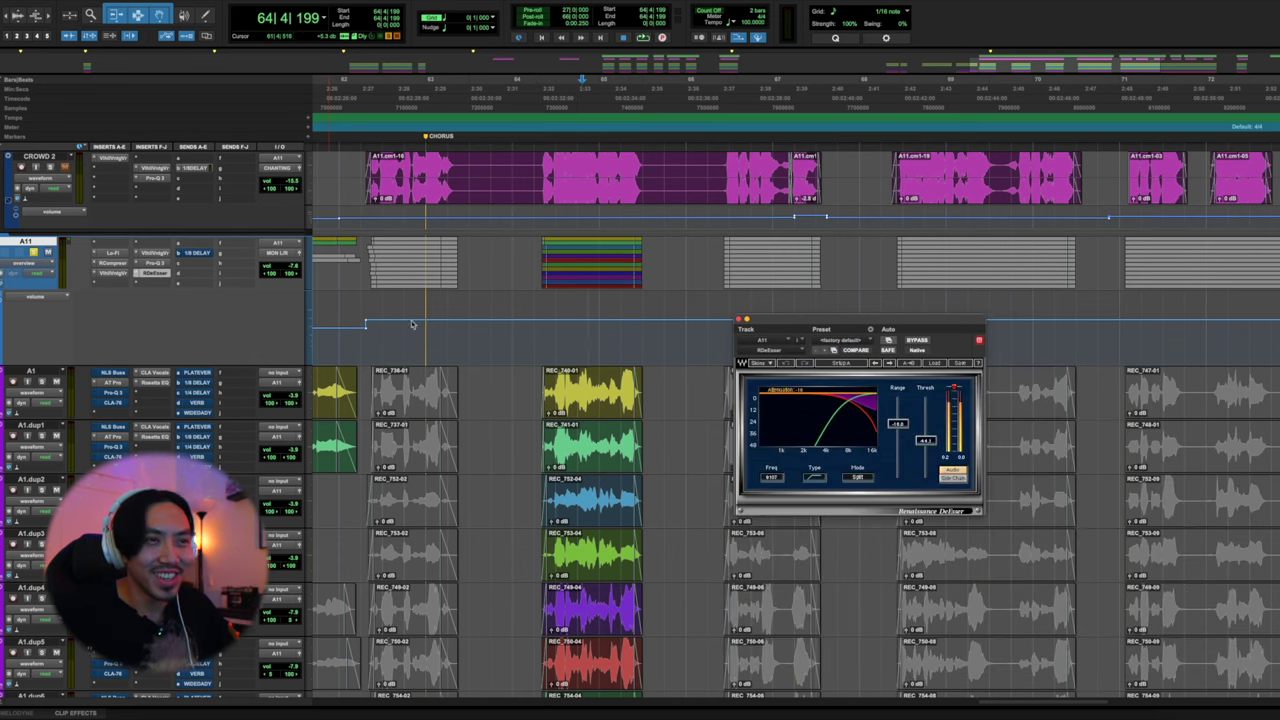
{"action": "left_click", "coordinate": [545, 343]}
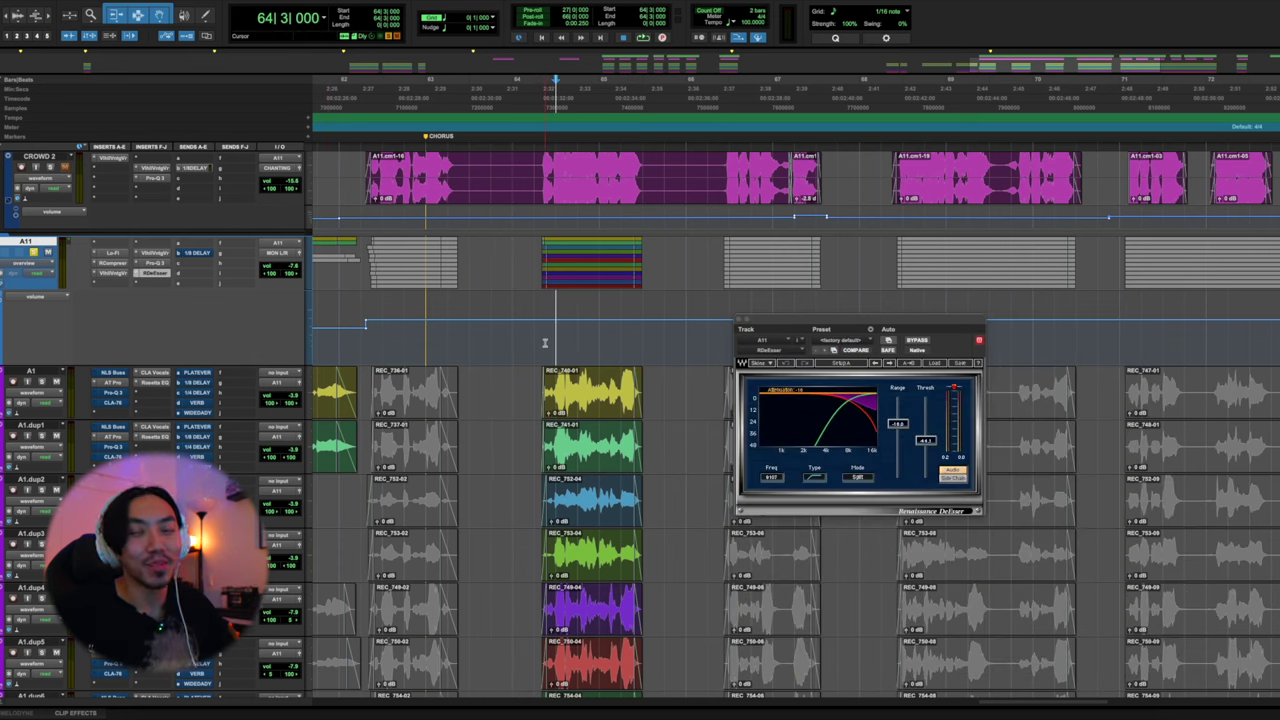
{"action": "key", "text": "space"}
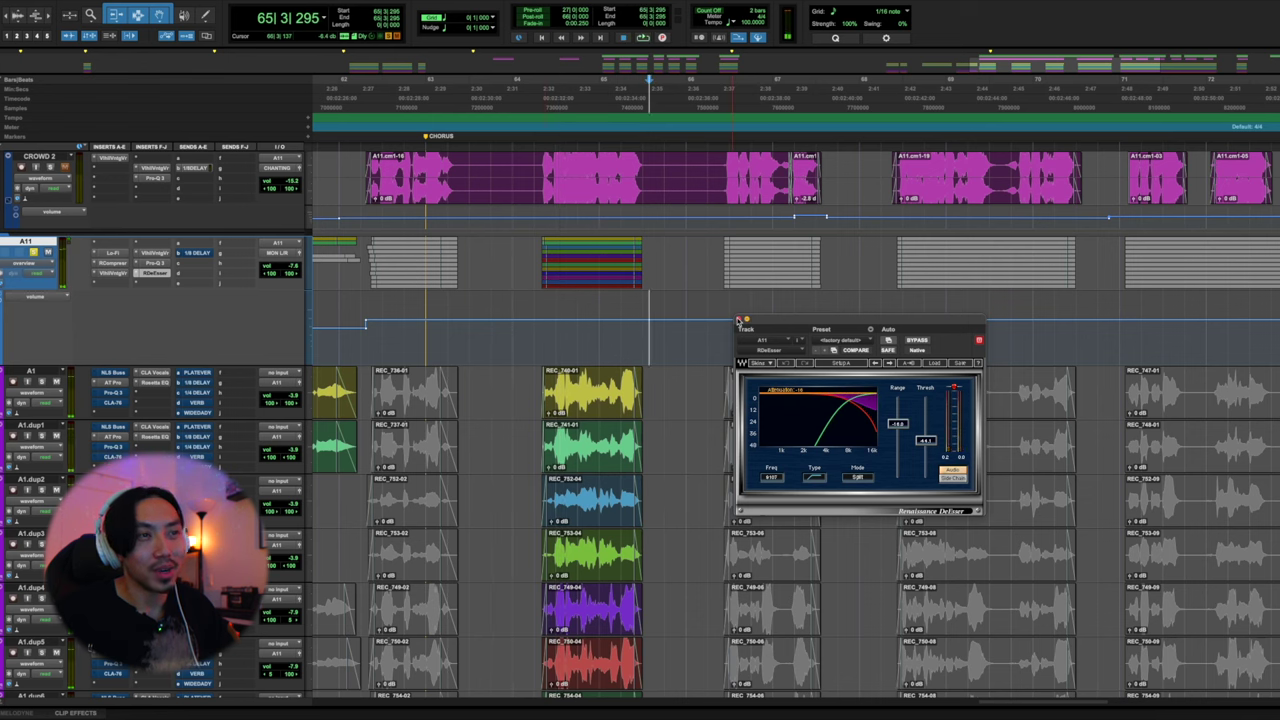
{"action": "left_click", "coordinate": [739, 320]}
Check the level of A11's 1/4 DELAY send from bar 64 beat 2, then dismiss it
{"action": "left_click", "coordinate": [532, 344]}
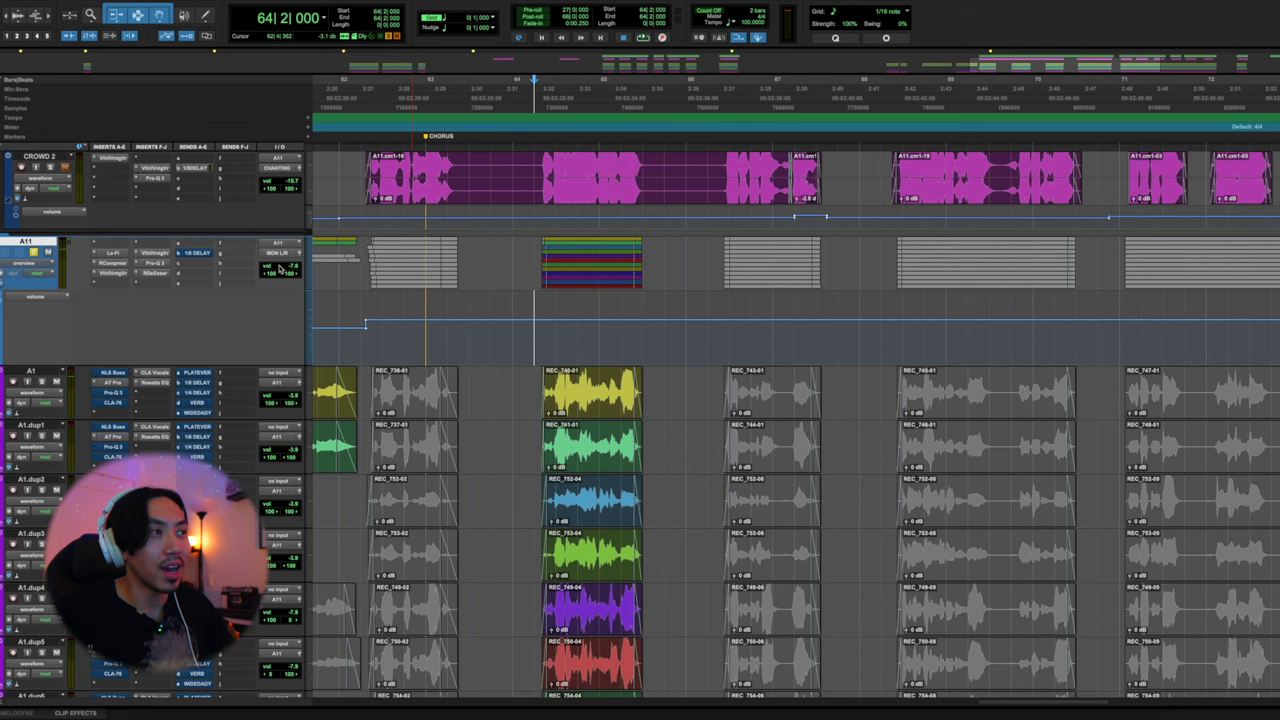
{"action": "left_click", "coordinate": [196, 253]}
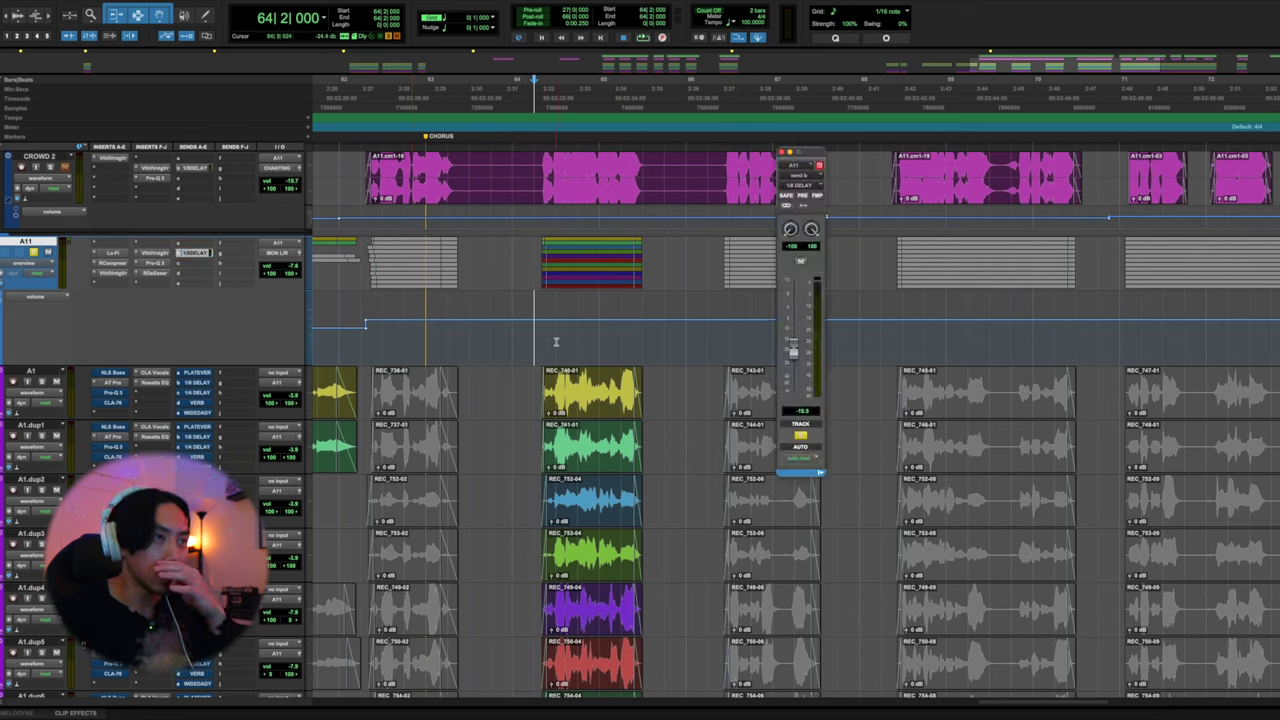
{"action": "left_click", "coordinate": [781, 152]}
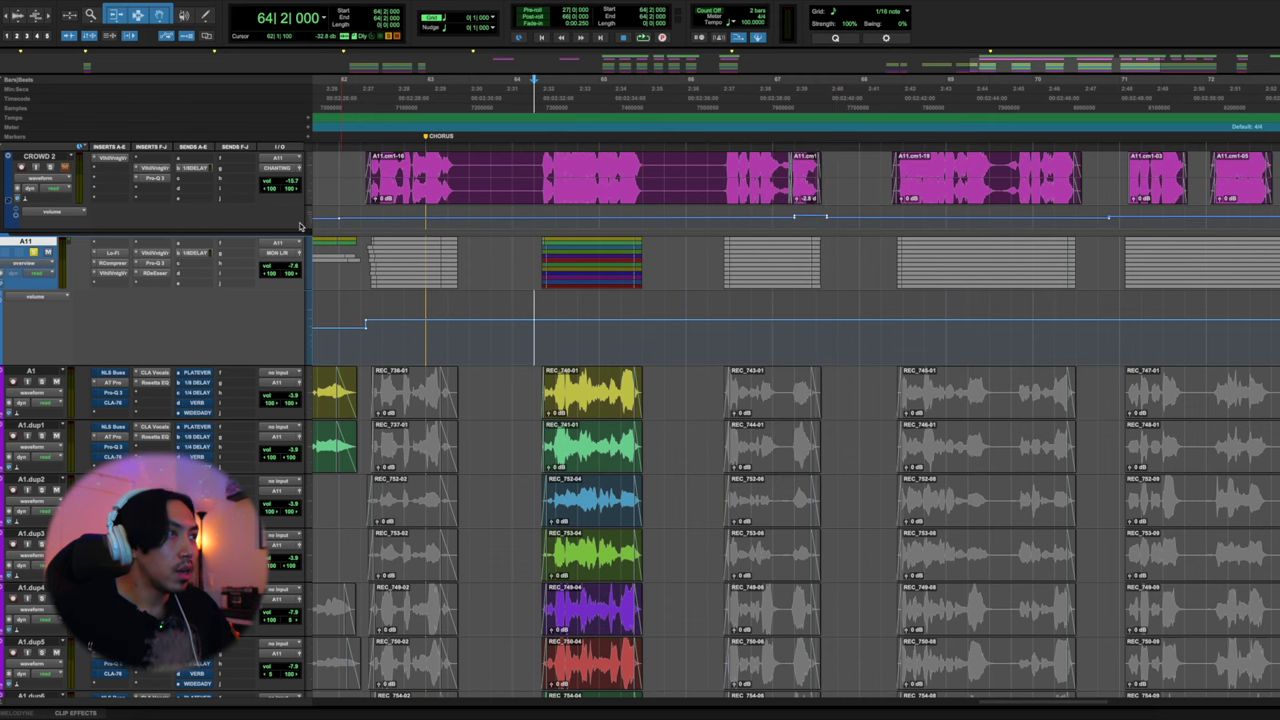
{"action": "scroll", "coordinate": [299, 226], "scroll_direction": "up", "scroll_amount": 1}
Bring CROWD 1 into view and audition the crowd stacks from bar 64
{"action": "scroll", "coordinate": [248, 333], "scroll_direction": "up", "scroll_amount": 5}
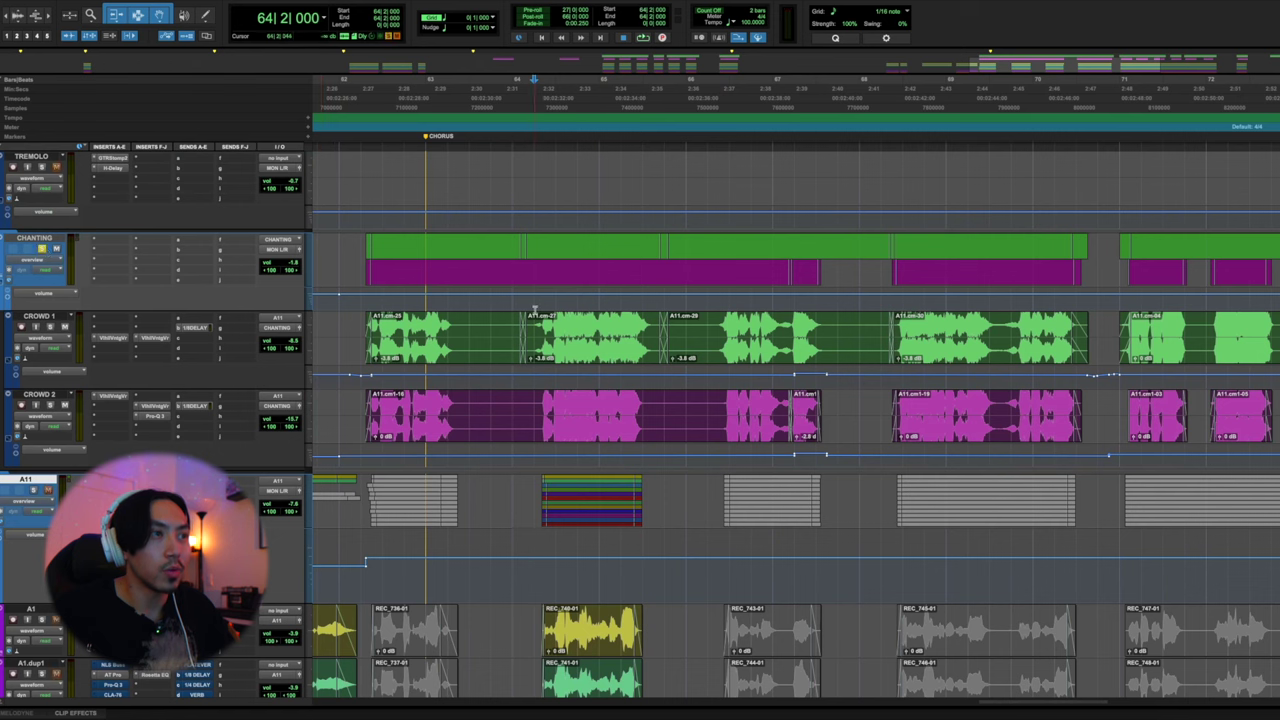
{"action": "key", "text": "space"}
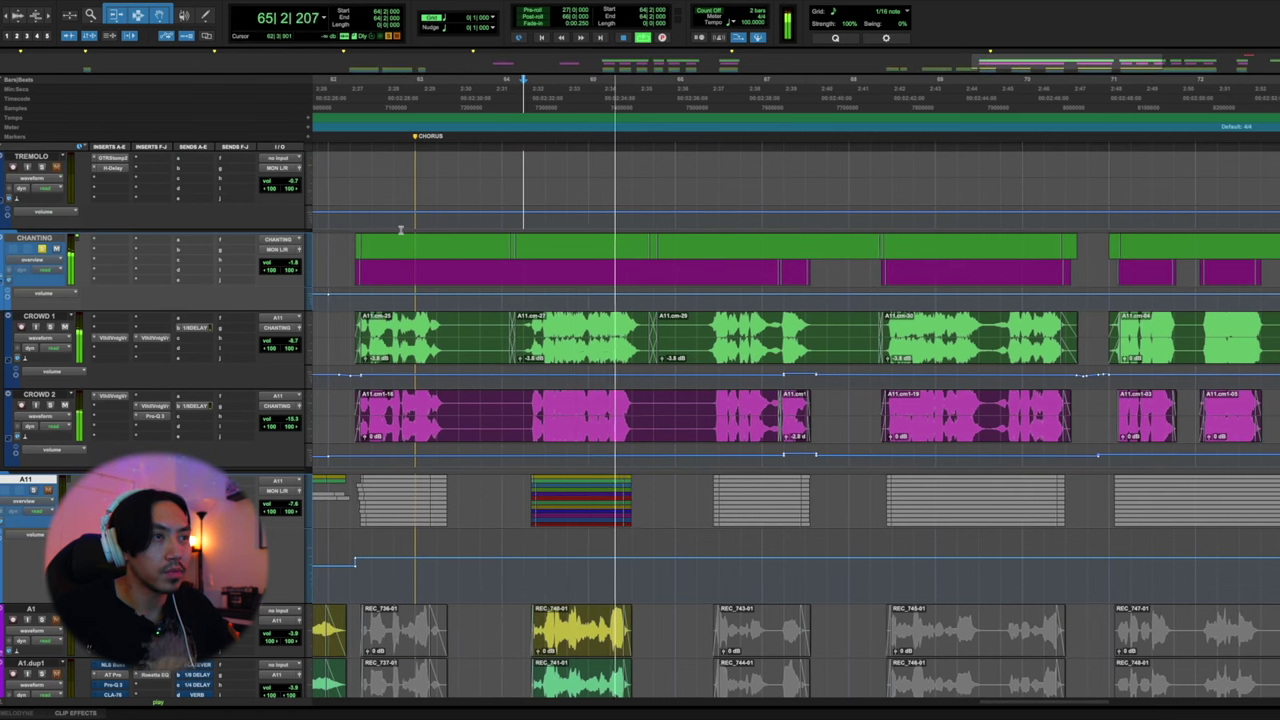
{"action": "key", "text": "space"}
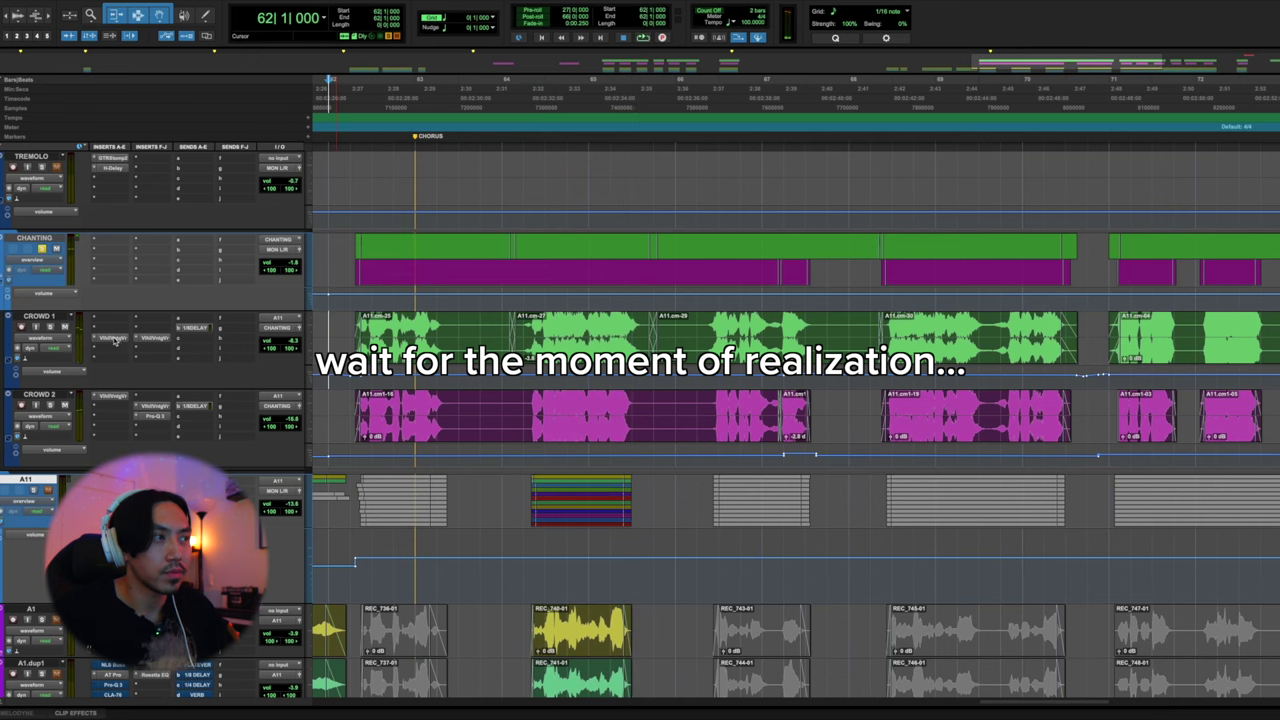
Check both of CROWD 1's VintageVerb reverbs, then put the edit point back at 64|2
{"action": "left_click", "coordinate": [113, 339]}
{"action": "left_click", "coordinate": [154, 339]}
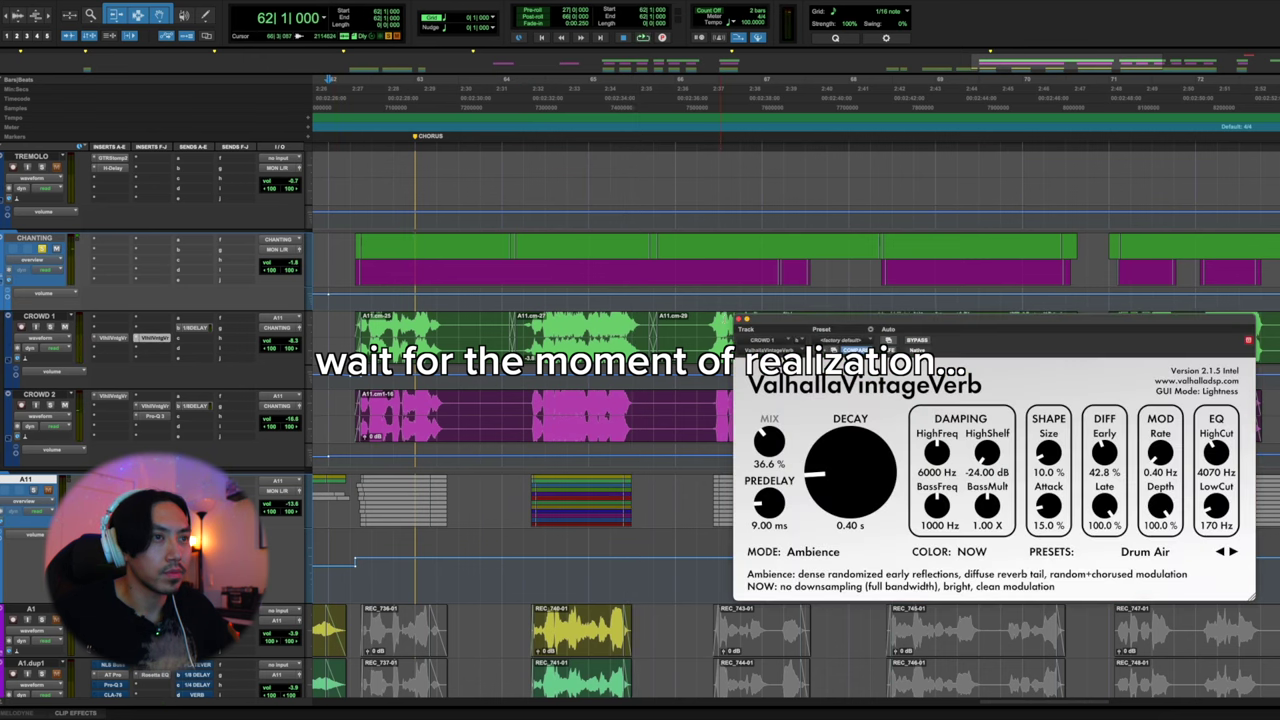
{"action": "left_click", "coordinate": [736, 318]}
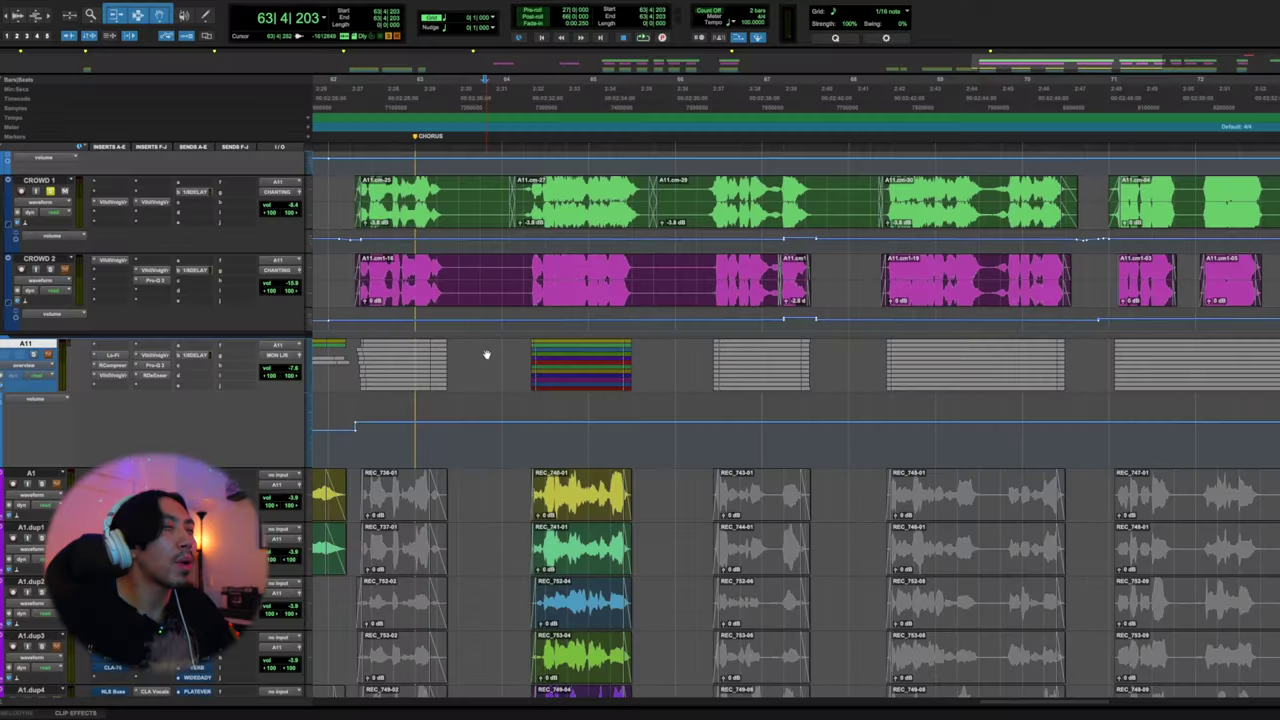
{"action": "left_click", "coordinate": [517, 484]}
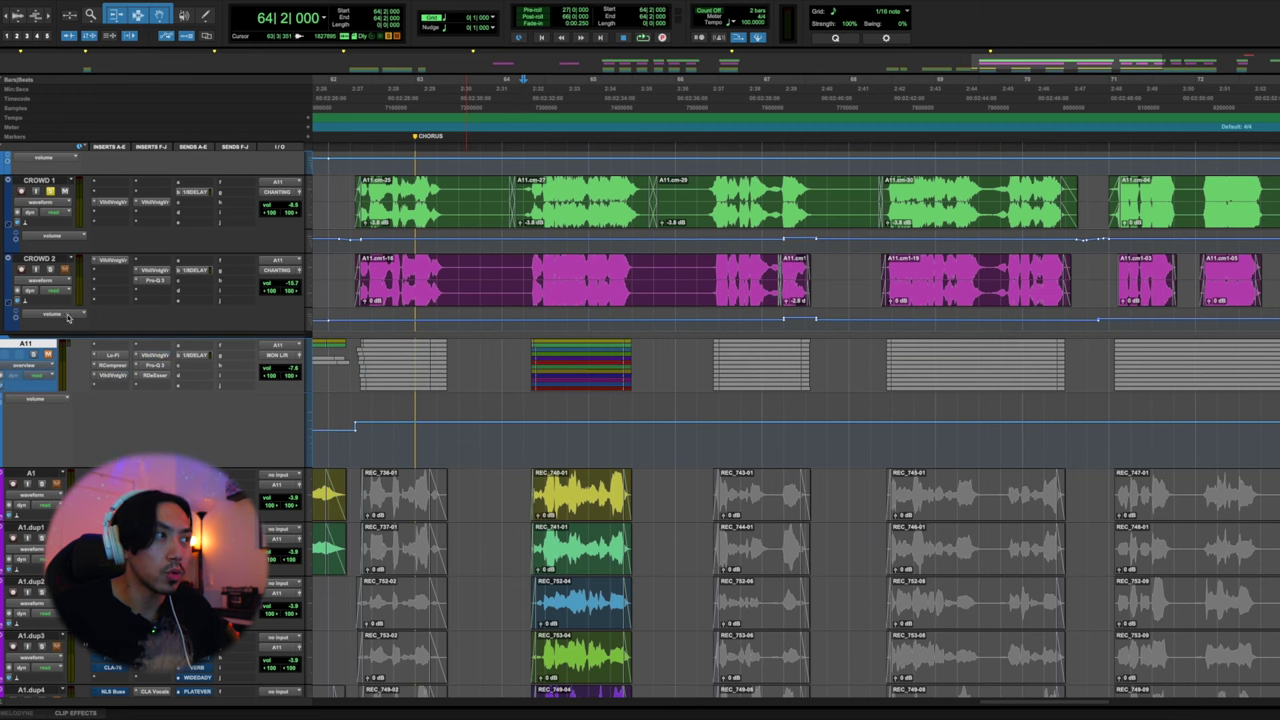
Check CROWD 1's other VintageVerb reverb, then play the chorus from bar 62
{"action": "scroll", "coordinate": [446, 342], "scroll_direction": "up", "scroll_amount": 5}
{"action": "scroll", "coordinate": [405, 370], "scroll_direction": "left", "scroll_amount": 3}
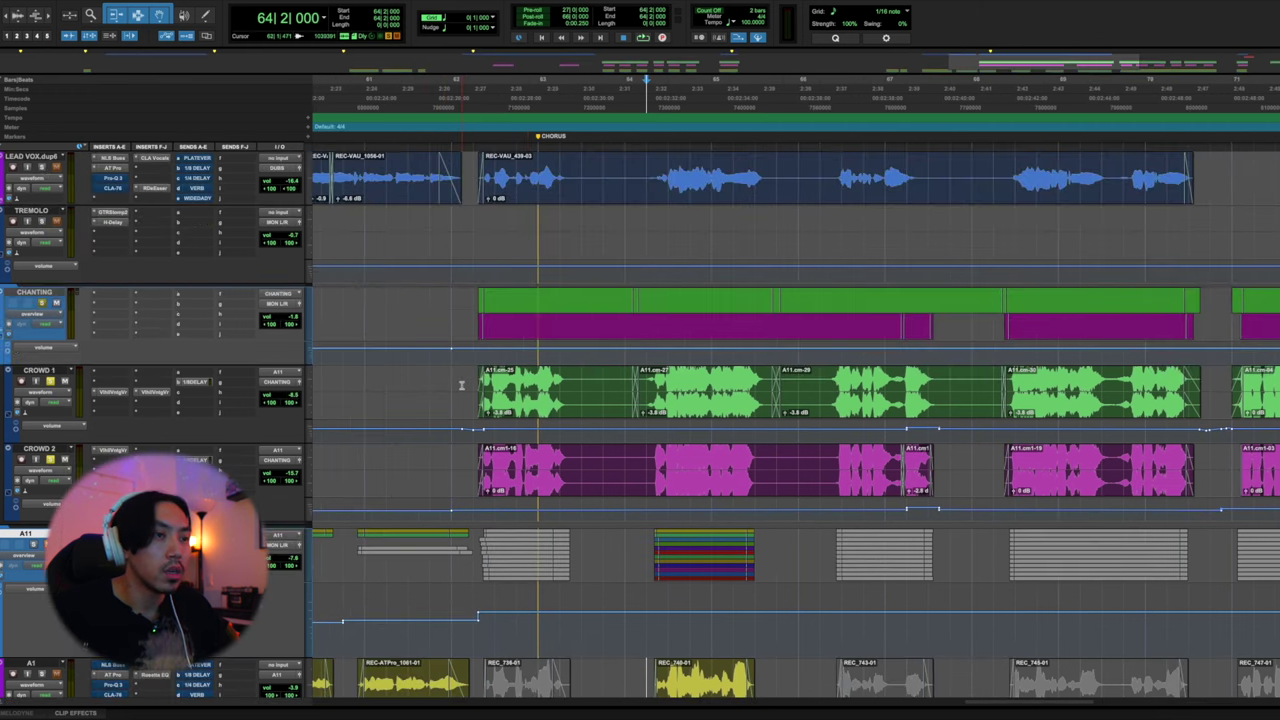
{"action": "scroll", "coordinate": [462, 386], "scroll_direction": "down", "scroll_amount": 5}
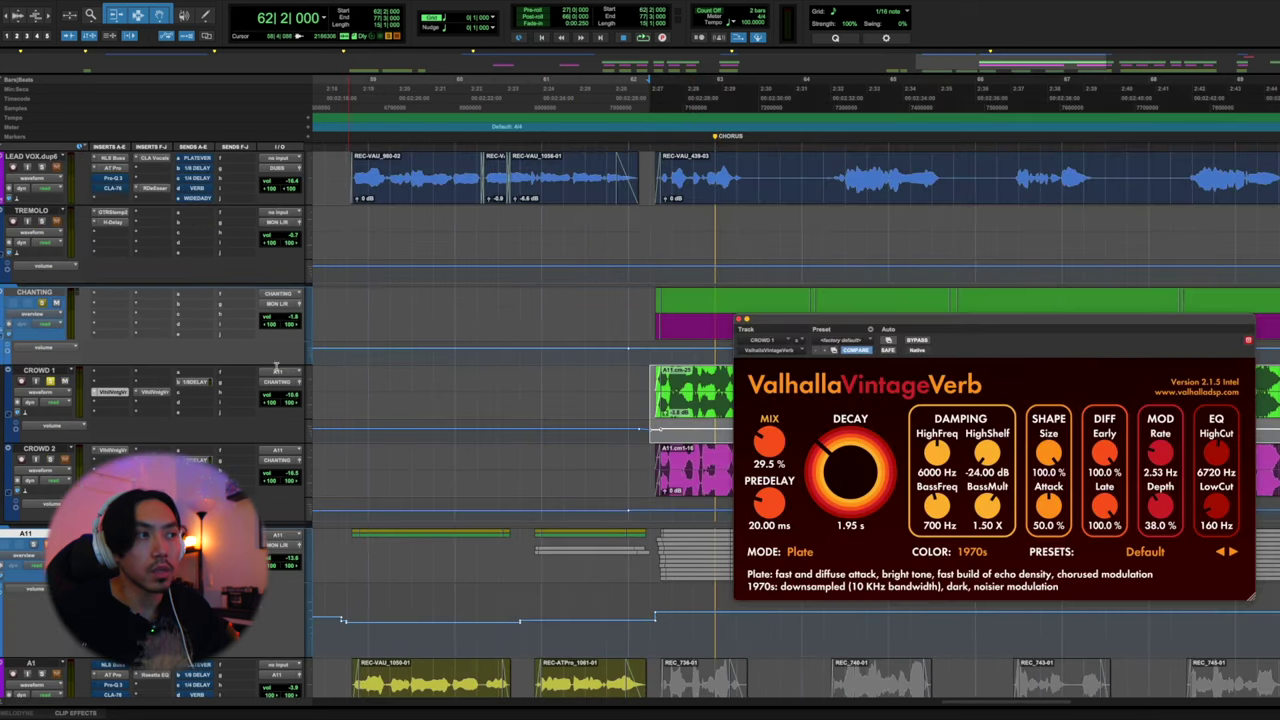
{"action": "left_click", "coordinate": [150, 392]}
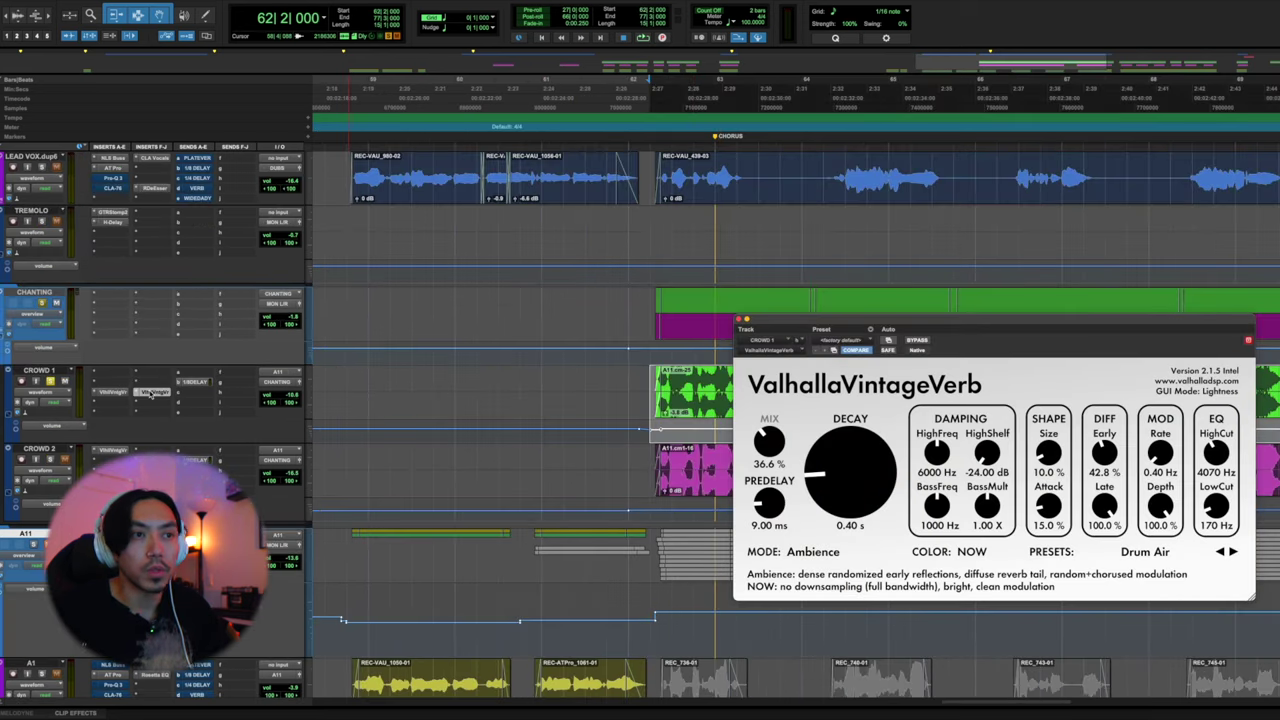
{"action": "left_click", "coordinate": [742, 320]}
{"action": "left_click", "coordinate": [650, 376]}
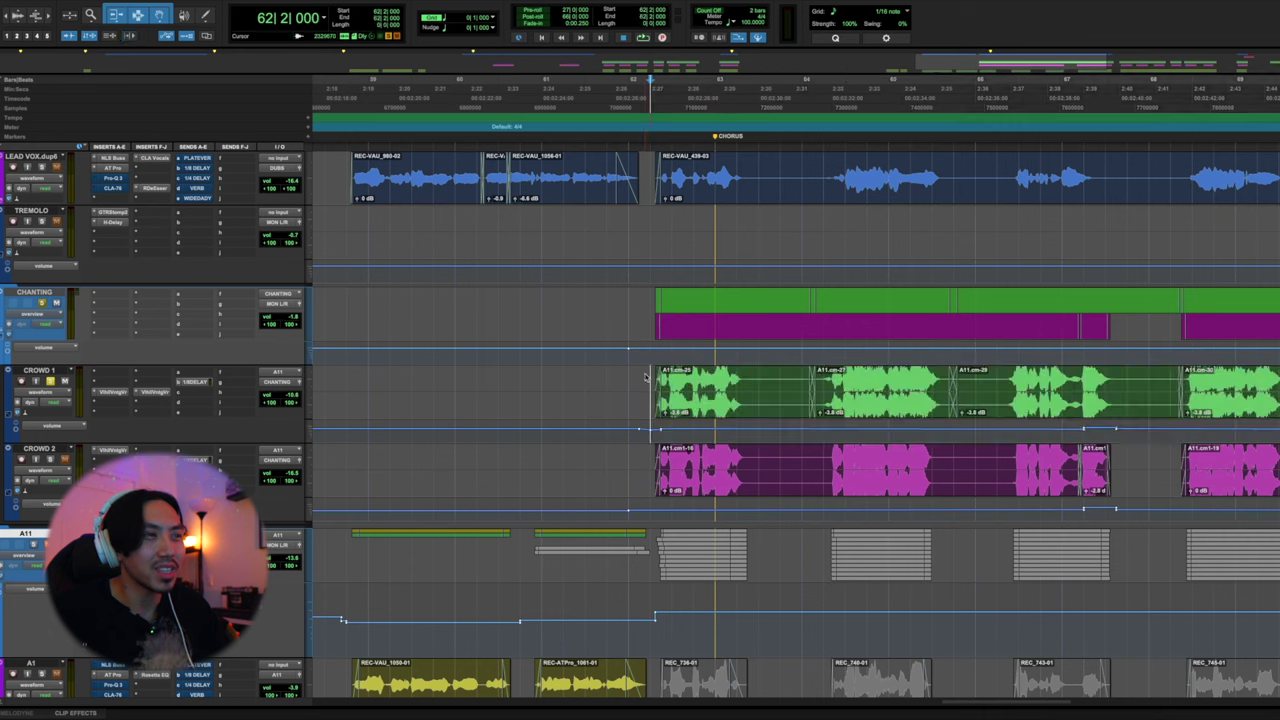
{"action": "key", "text": "space"}
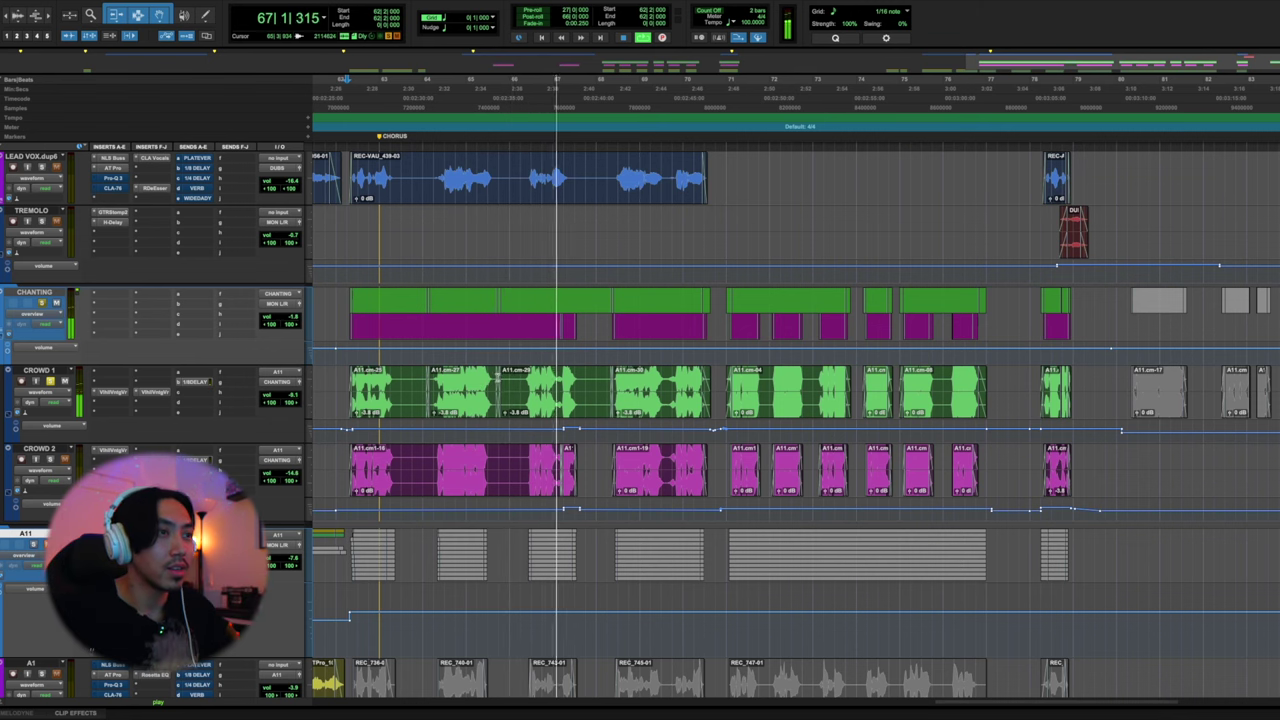
Audition the crowd vocals from CROWD 2's clip start at bar 62 beat 2
{"action": "key", "text": "space"}
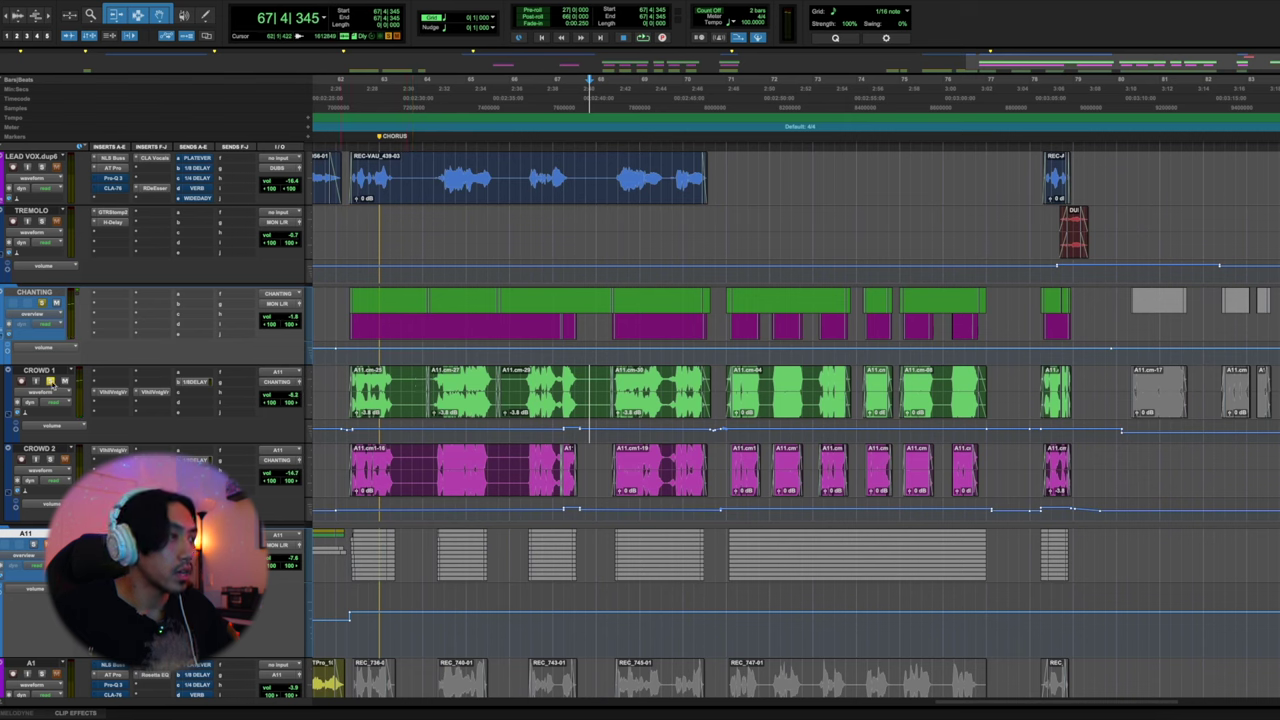
{"action": "left_click", "coordinate": [343, 457]}
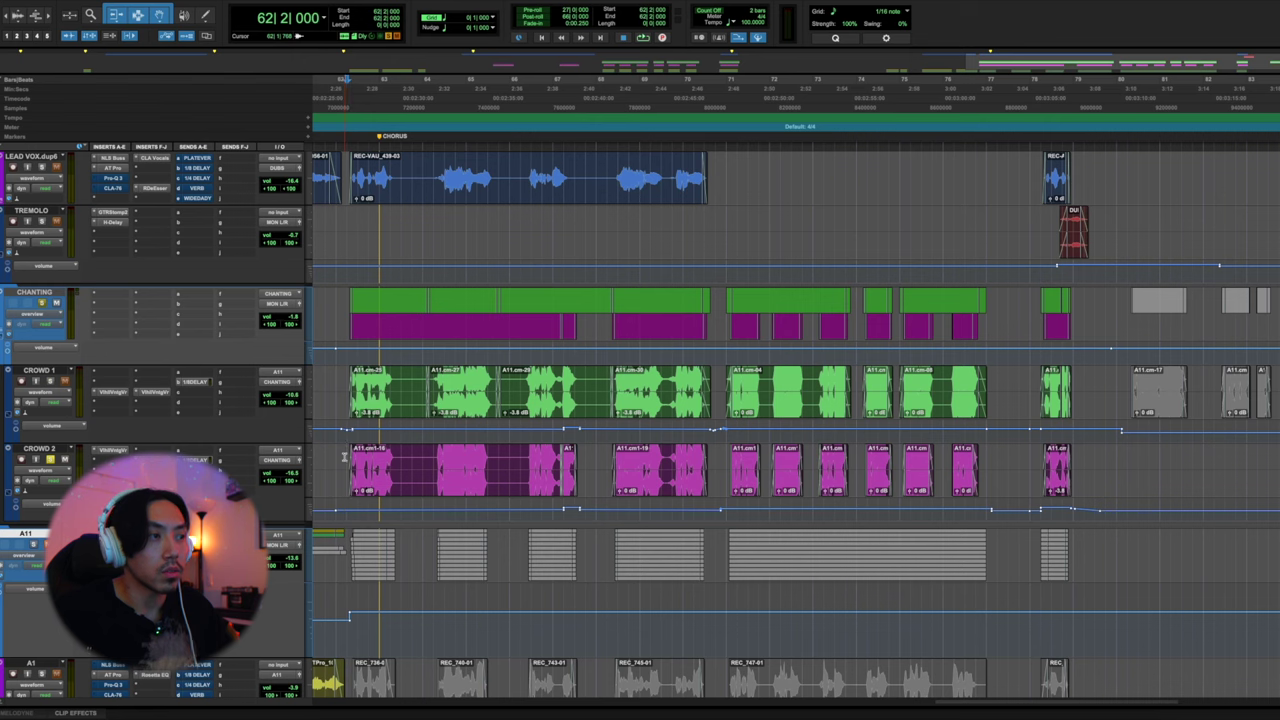
{"action": "key", "text": "space"}
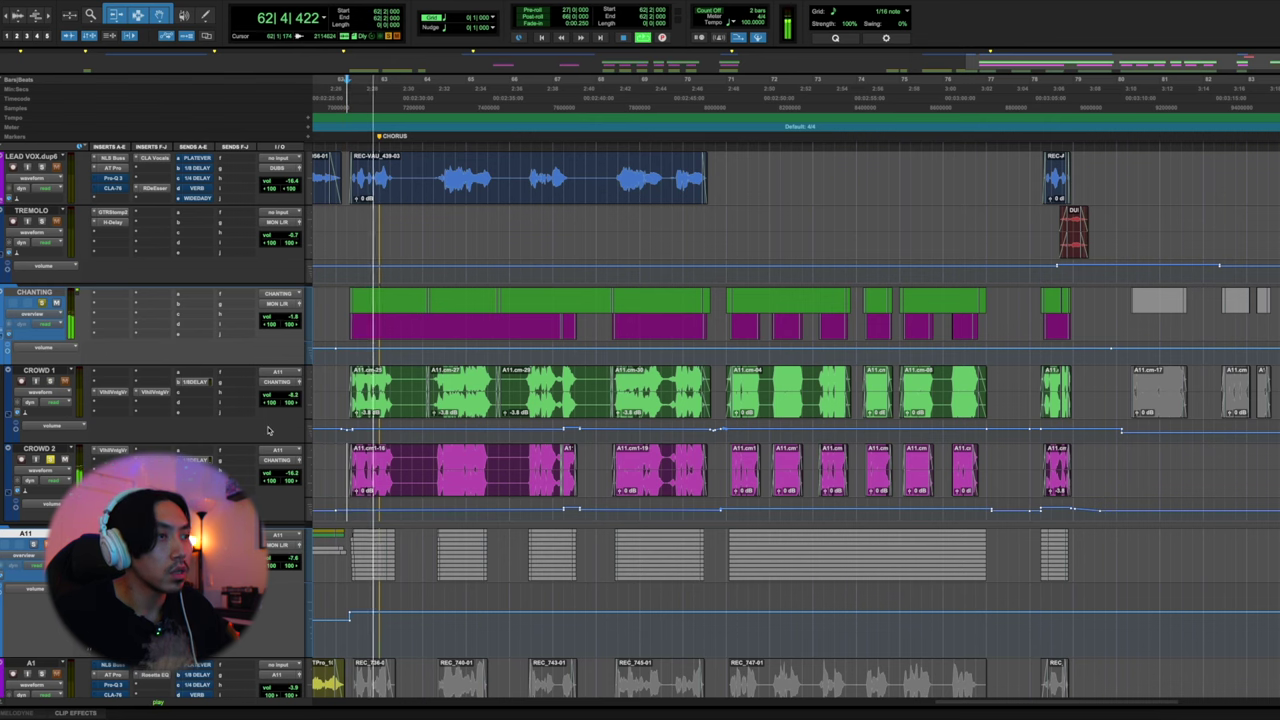
{"action": "key", "text": "space"}
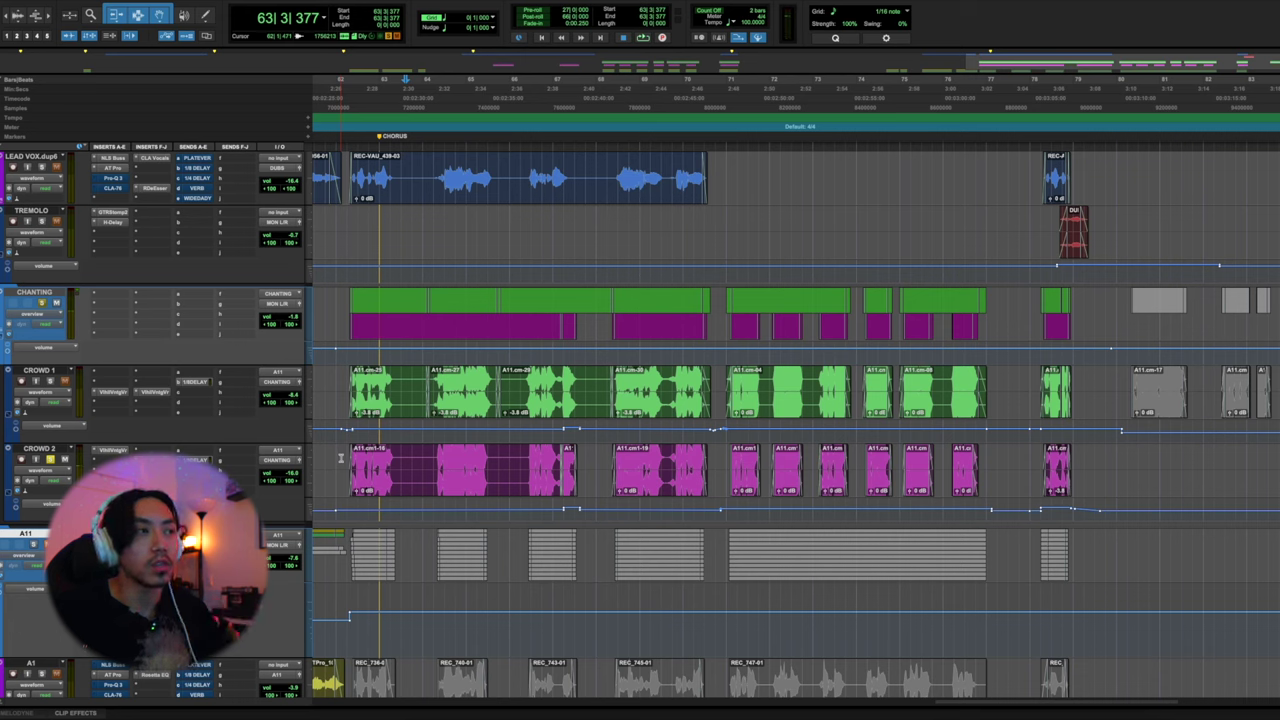
Restart the chorus crowd vocals from bar 62 beat 1 on CROWD 1
{"action": "left_click", "coordinate": [347, 451]}
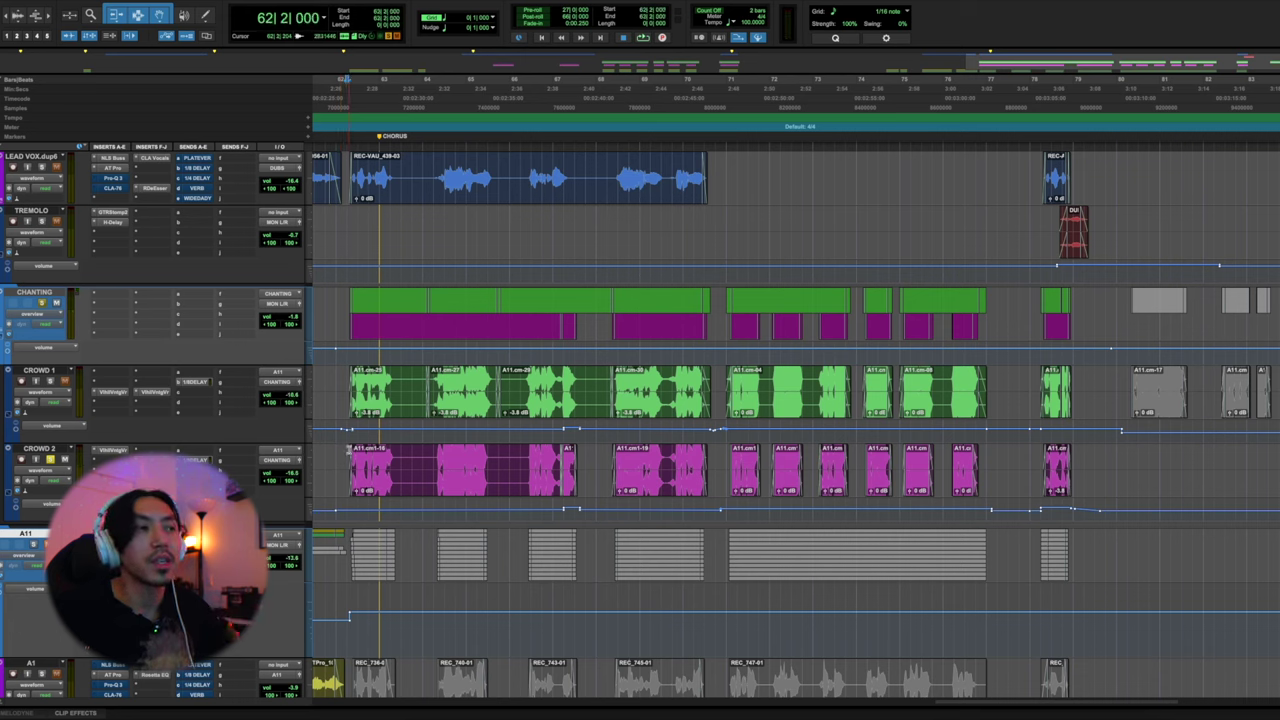
{"action": "left_click", "coordinate": [337, 385]}
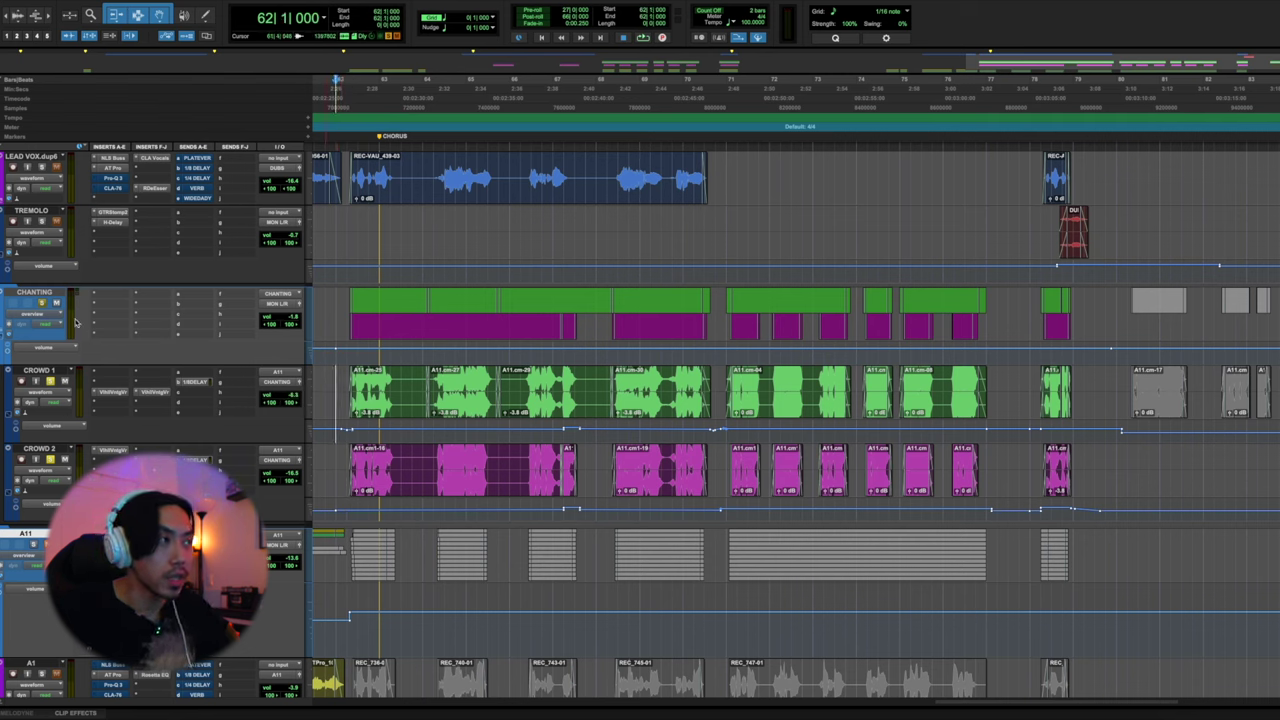
{"action": "key", "text": "space"}
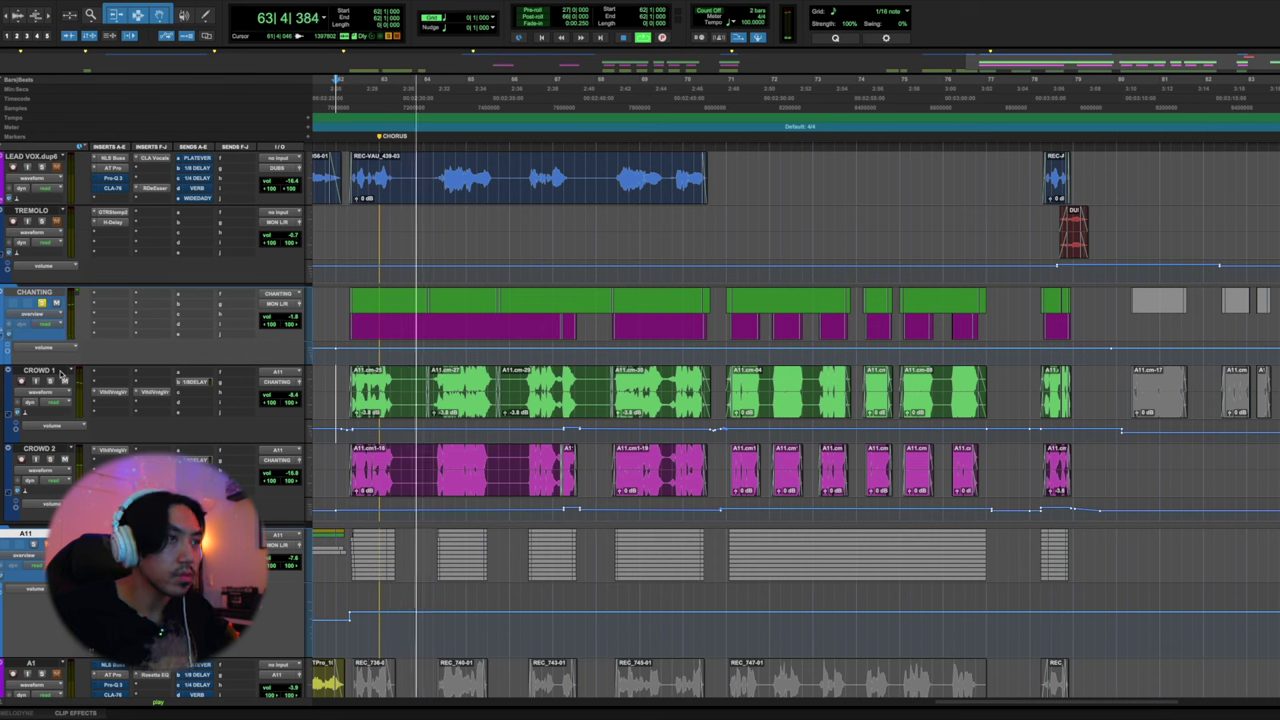
Zoom out to see more of the song and replay it from bar 62
{"action": "key", "text": "r"}
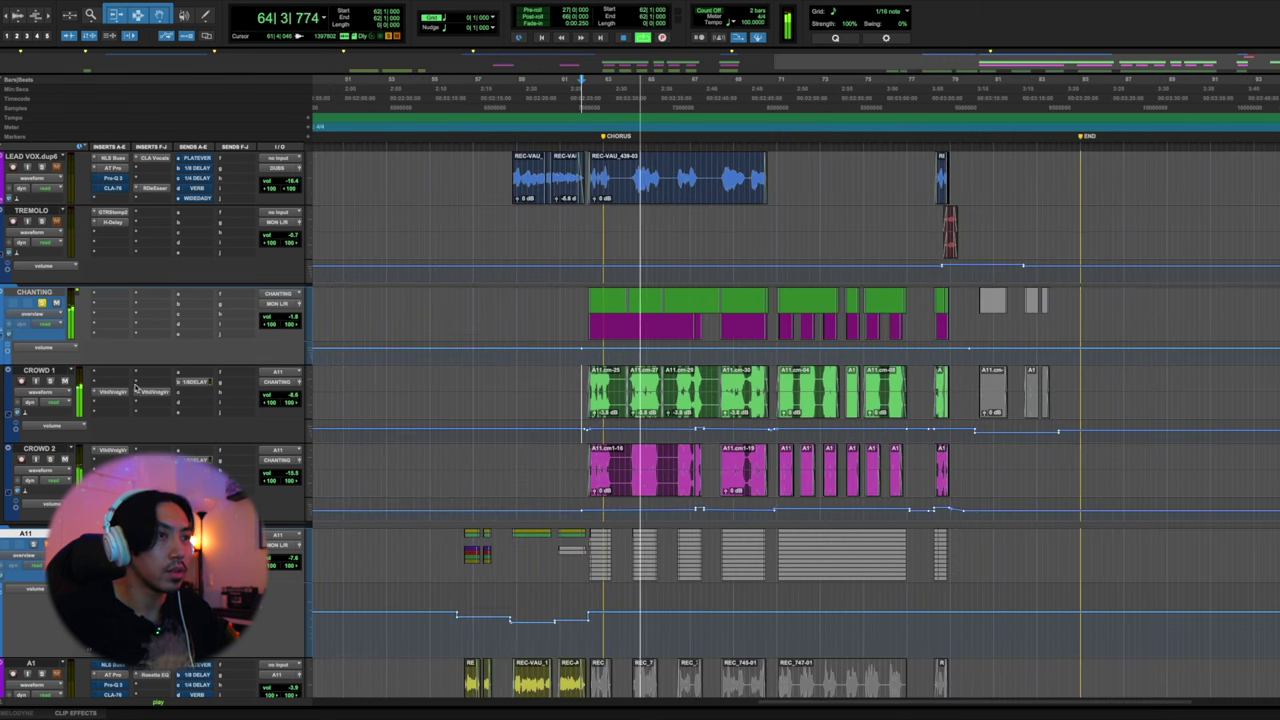
{"action": "scroll", "coordinate": [369, 376], "scroll_direction": "left", "scroll_amount": 3}
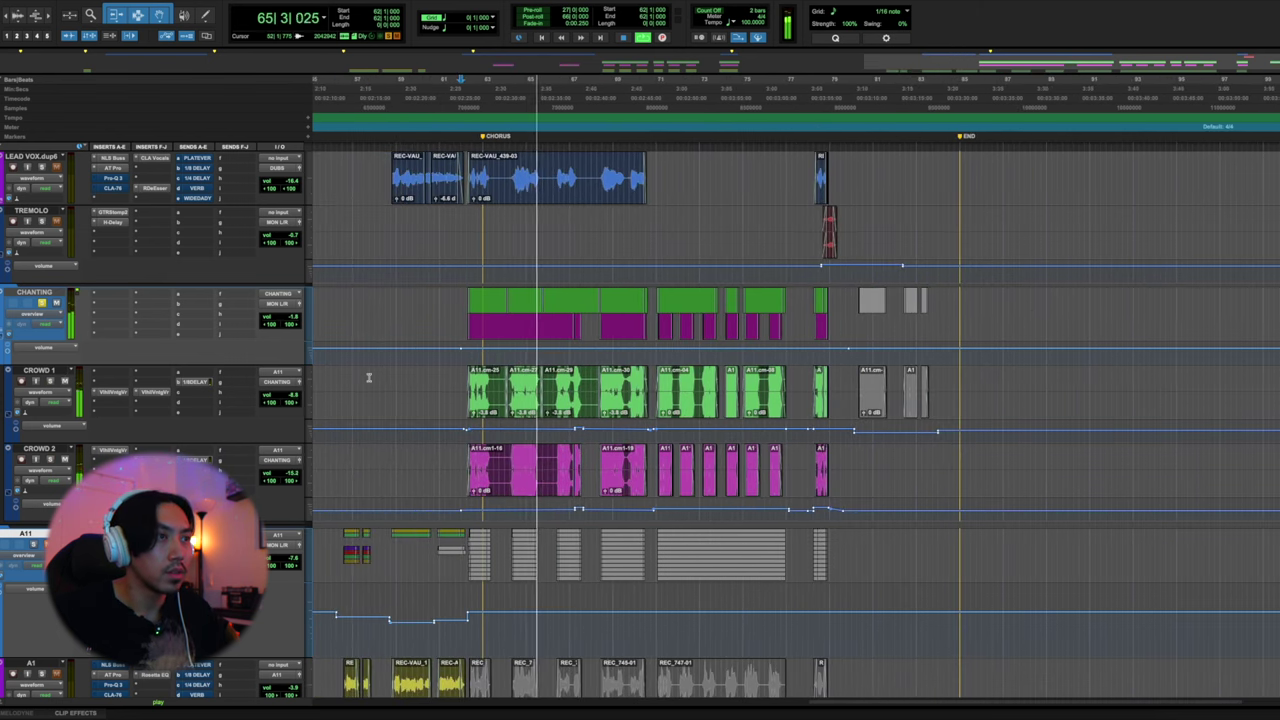
{"action": "scroll", "coordinate": [366, 371], "scroll_direction": "up", "scroll_amount": 2}
{"action": "key", "text": "space"}
{"action": "scroll", "coordinate": [480, 300], "scroll_direction": "up", "scroll_amount": 10}
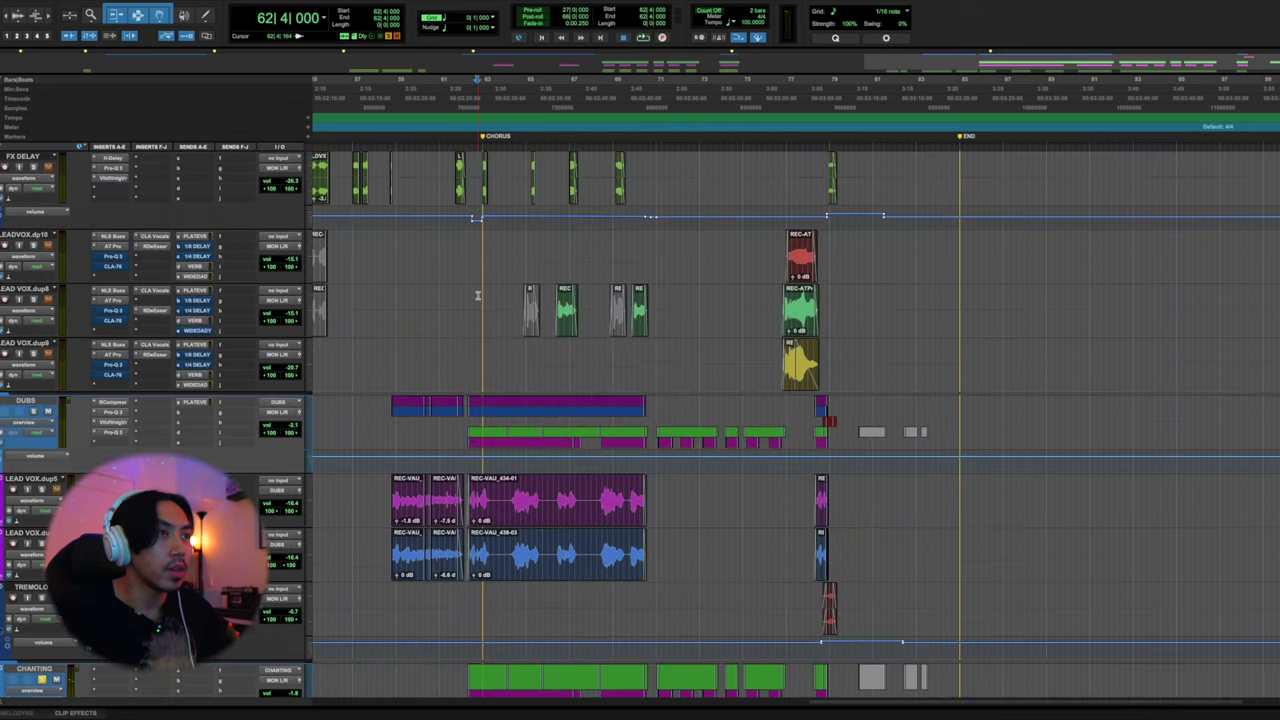
{"action": "scroll", "coordinate": [478, 295], "scroll_direction": "up", "scroll_amount": 5}
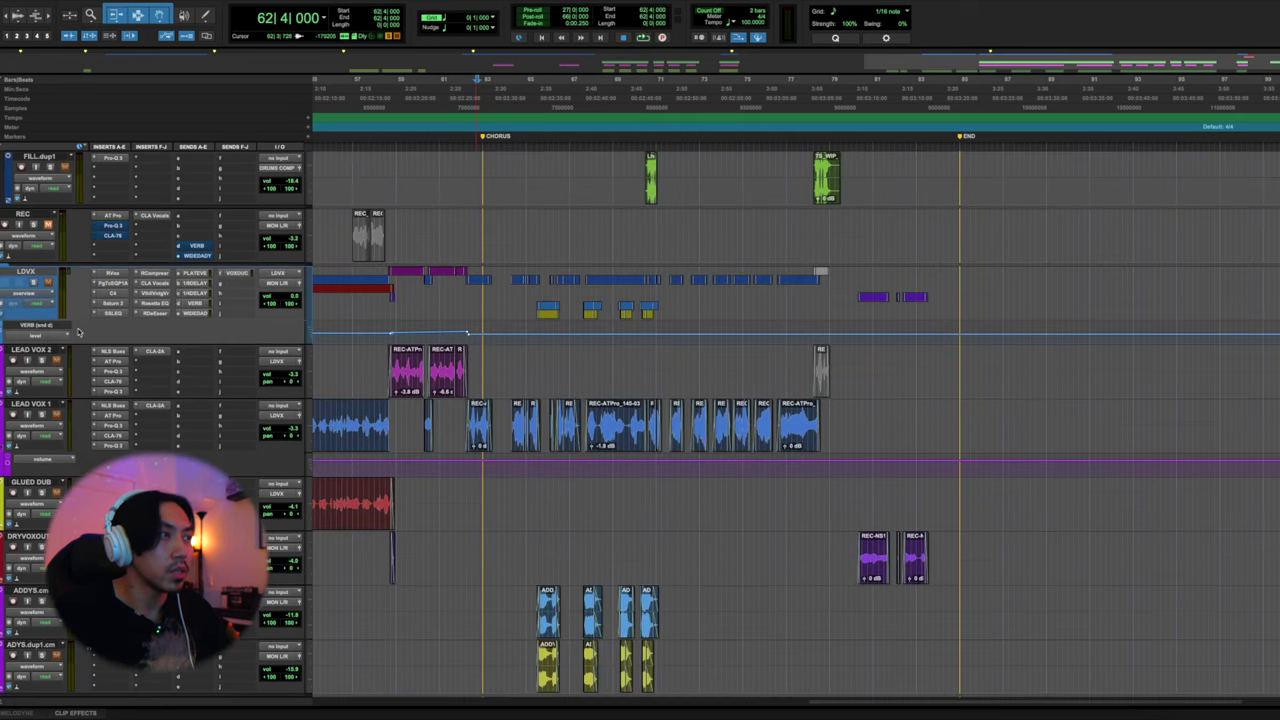
{"action": "key", "text": "space"}
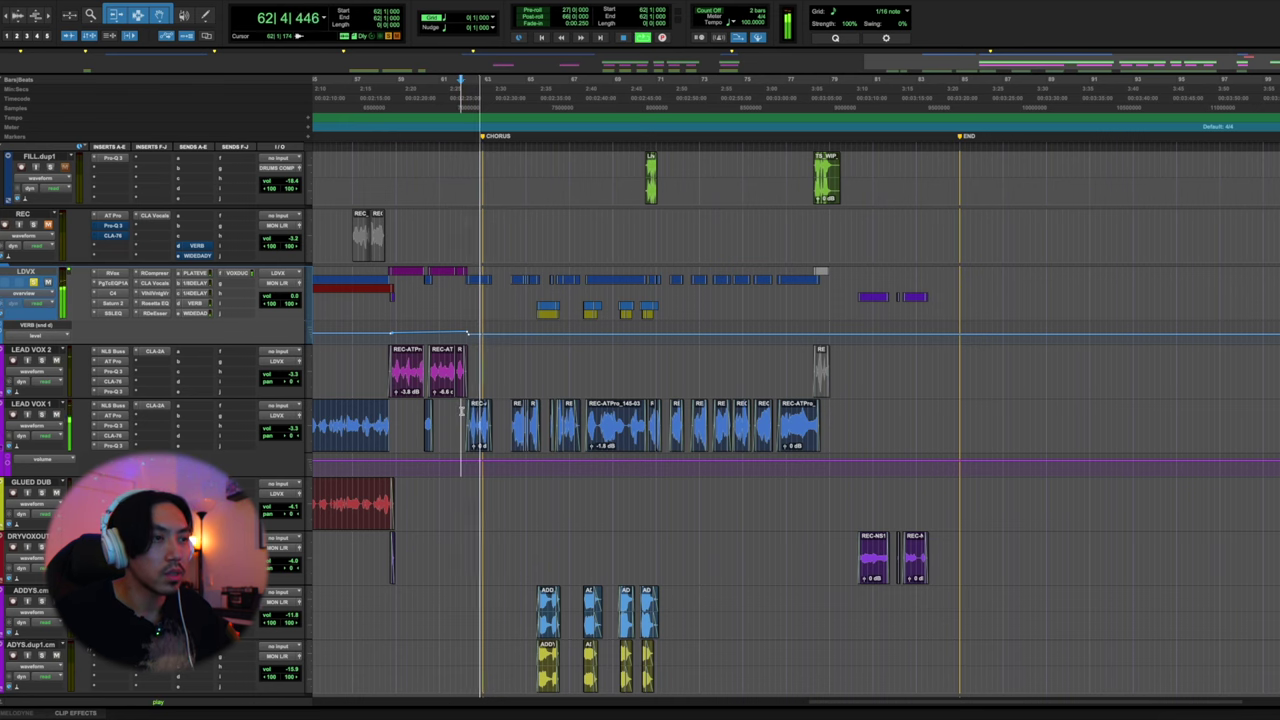
Stop after scanning the tracks and set the play start at 36|4|000 in the first chorus
{"action": "scroll", "coordinate": [461, 411], "scroll_direction": "right", "scroll_amount": 3}
{"action": "scroll", "coordinate": [461, 411], "scroll_direction": "down", "scroll_amount": 1}
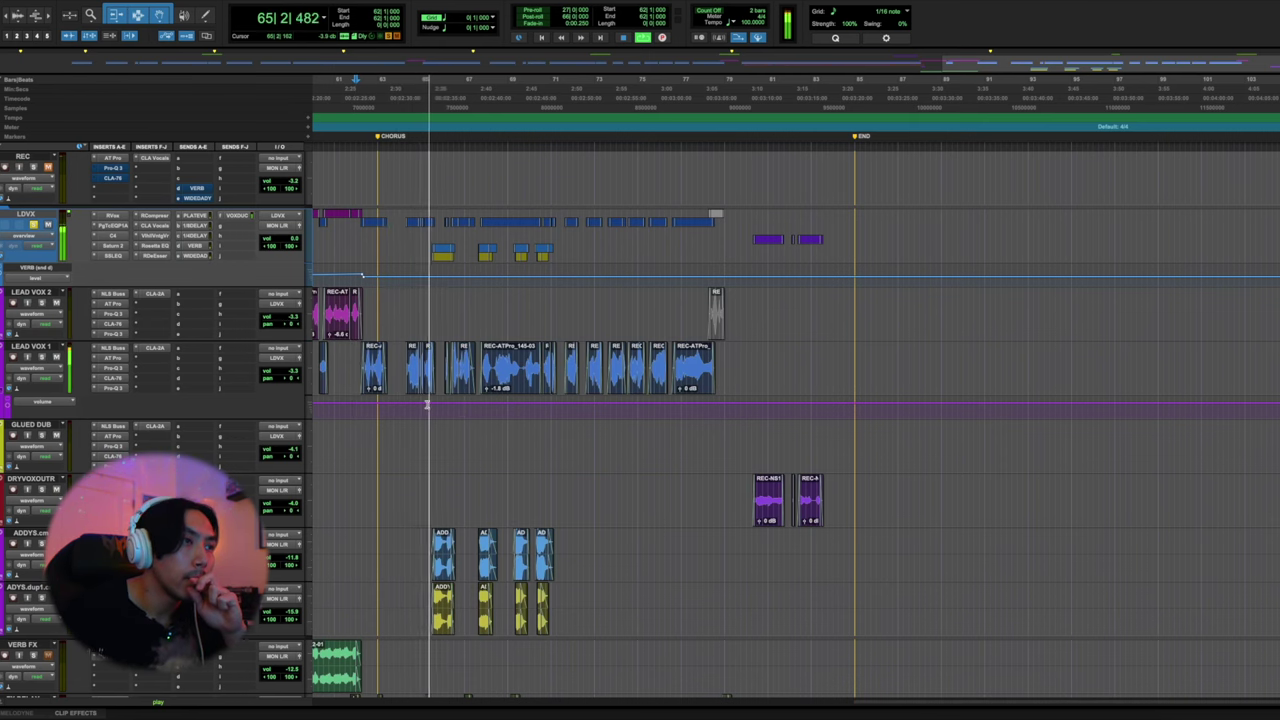
{"action": "scroll", "coordinate": [426, 404], "scroll_direction": "down", "scroll_amount": 5}
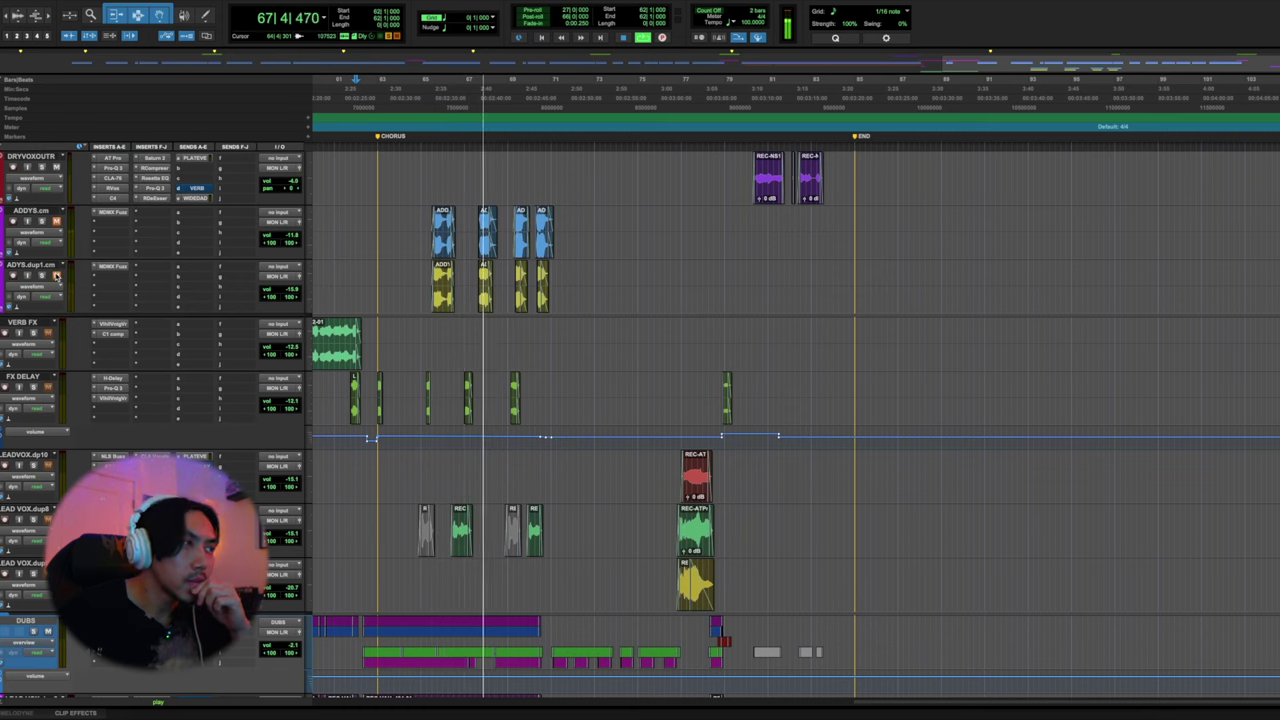
{"action": "scroll", "coordinate": [114, 353], "scroll_direction": "down", "scroll_amount": 8}
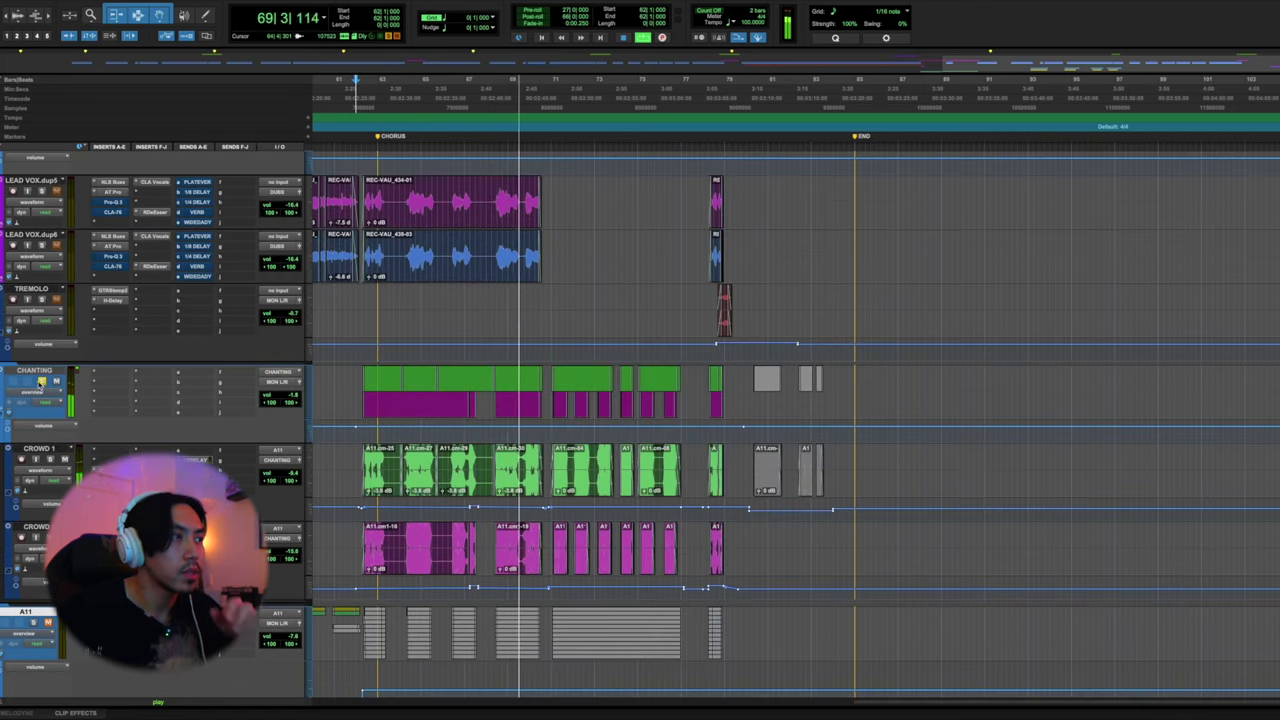
{"action": "key", "text": "space"}
{"action": "scroll", "coordinate": [49, 358], "scroll_direction": "up", "scroll_amount": 10}
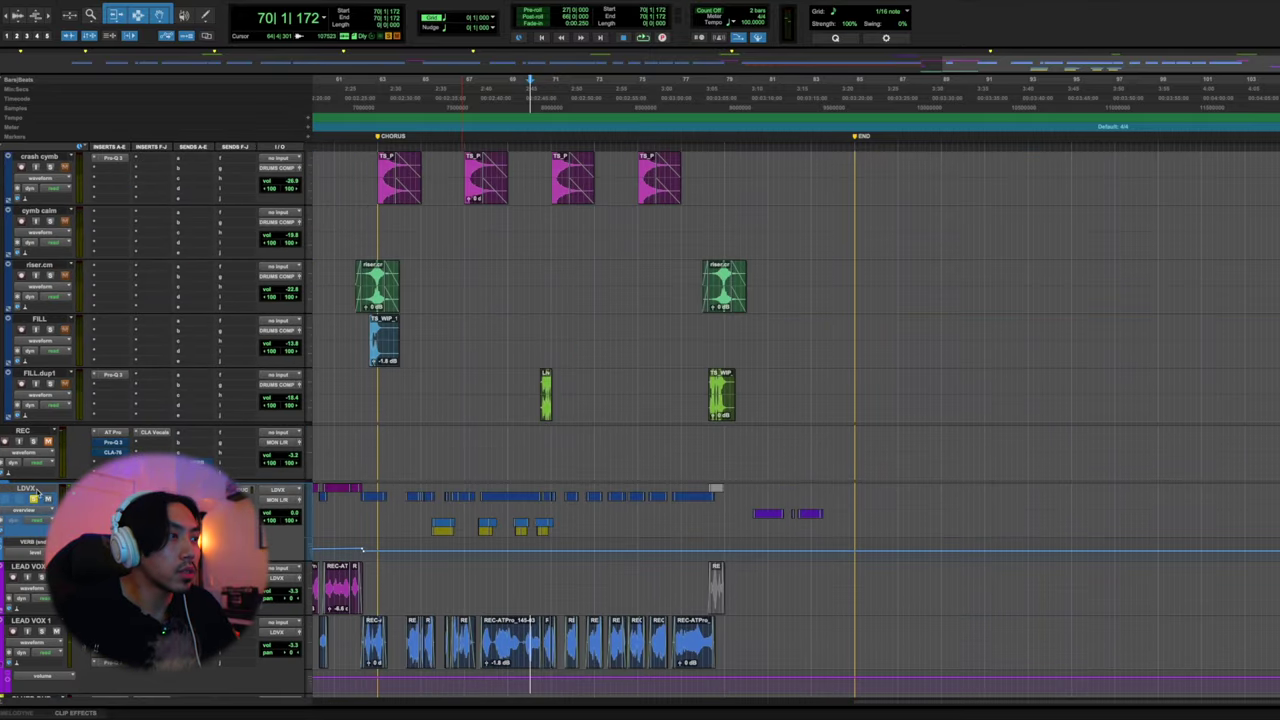
{"action": "scroll", "coordinate": [351, 438], "scroll_direction": "down", "scroll_amount": 7}
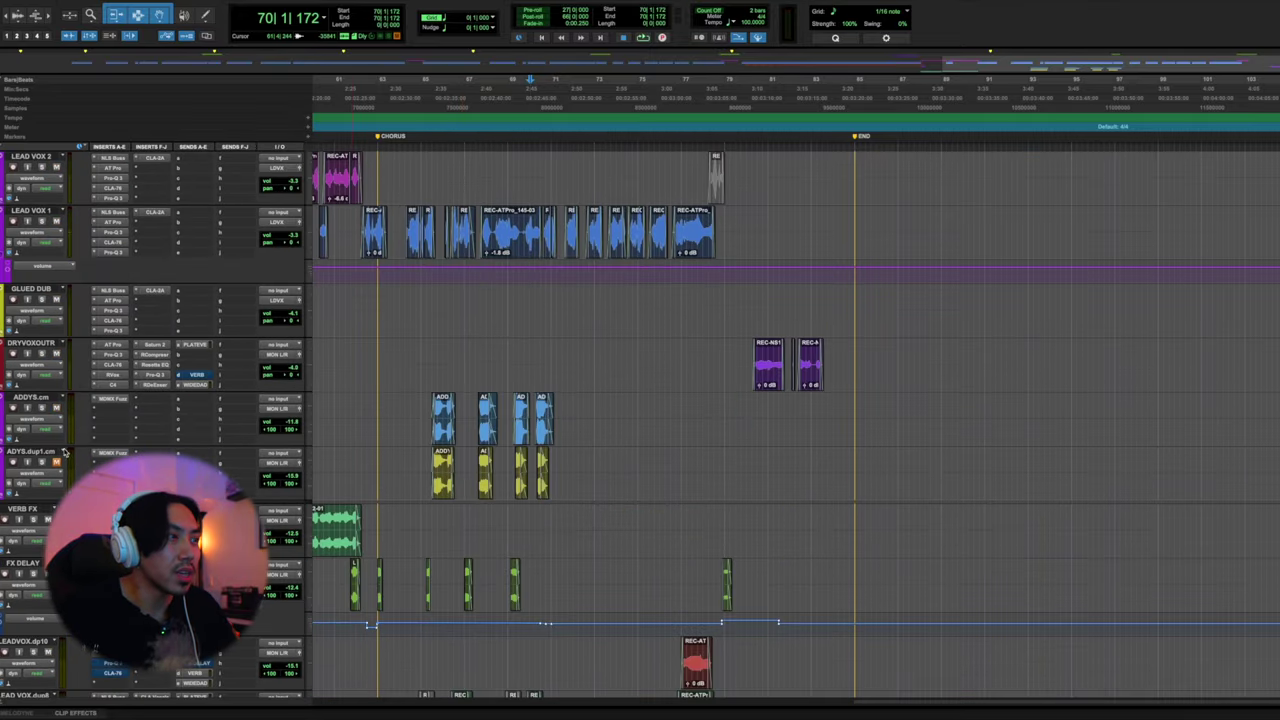
{"action": "scroll", "coordinate": [379, 410], "scroll_direction": "left", "scroll_amount": 3}
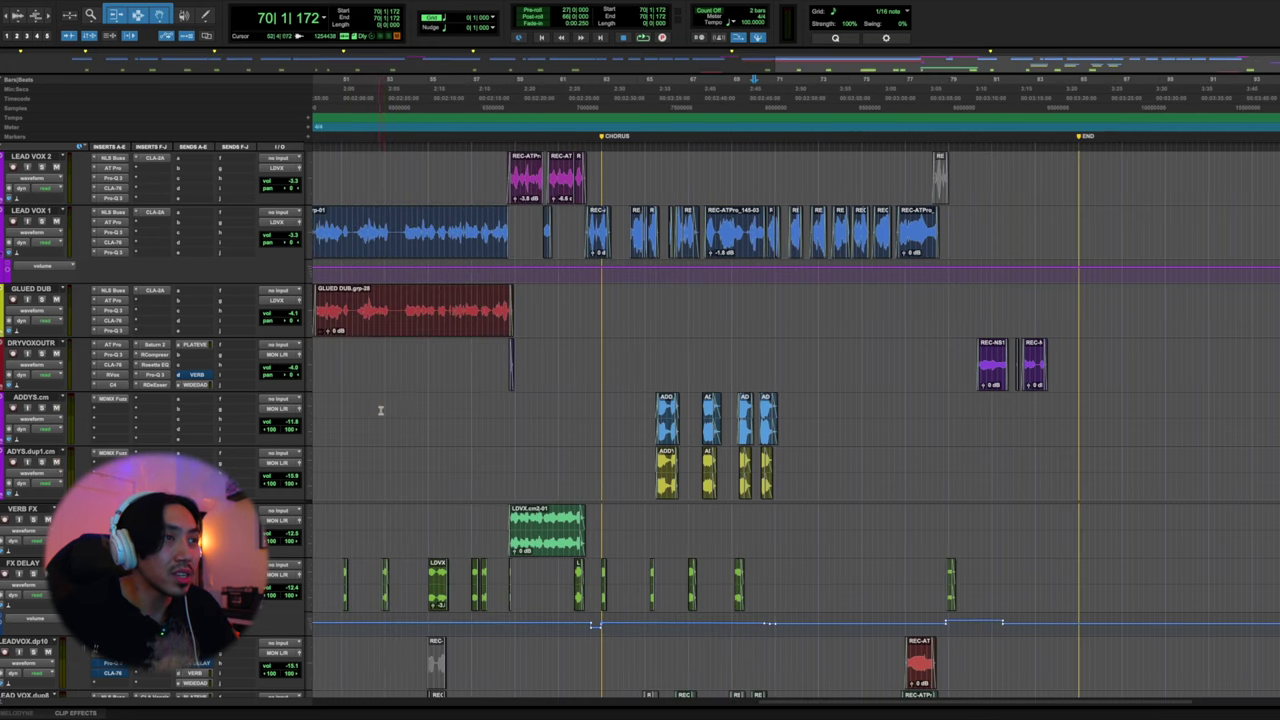
{"action": "scroll", "coordinate": [419, 407], "scroll_direction": "left", "scroll_amount": 6}
{"action": "left_click", "coordinate": [593, 403]}
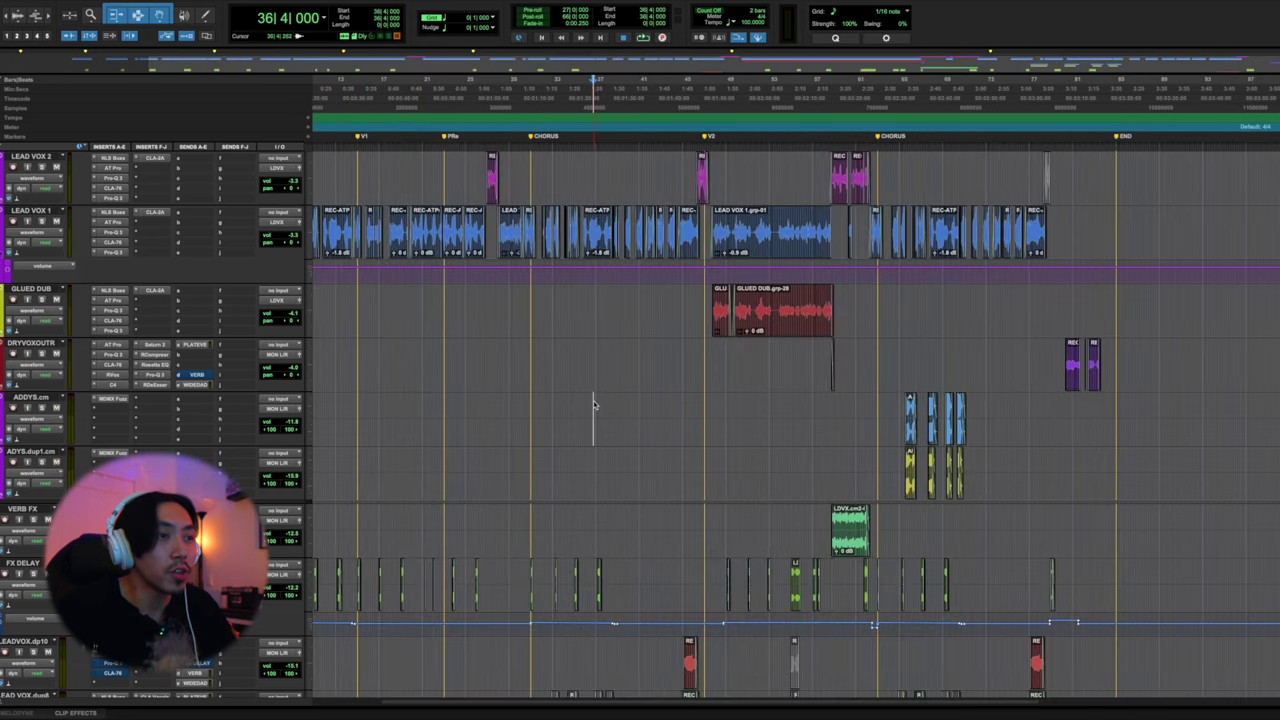
{"action": "scroll", "coordinate": [593, 403], "scroll_direction": "left", "scroll_amount": 3}
{"action": "scroll", "coordinate": [593, 403], "scroll_direction": "down", "scroll_amount": 10}
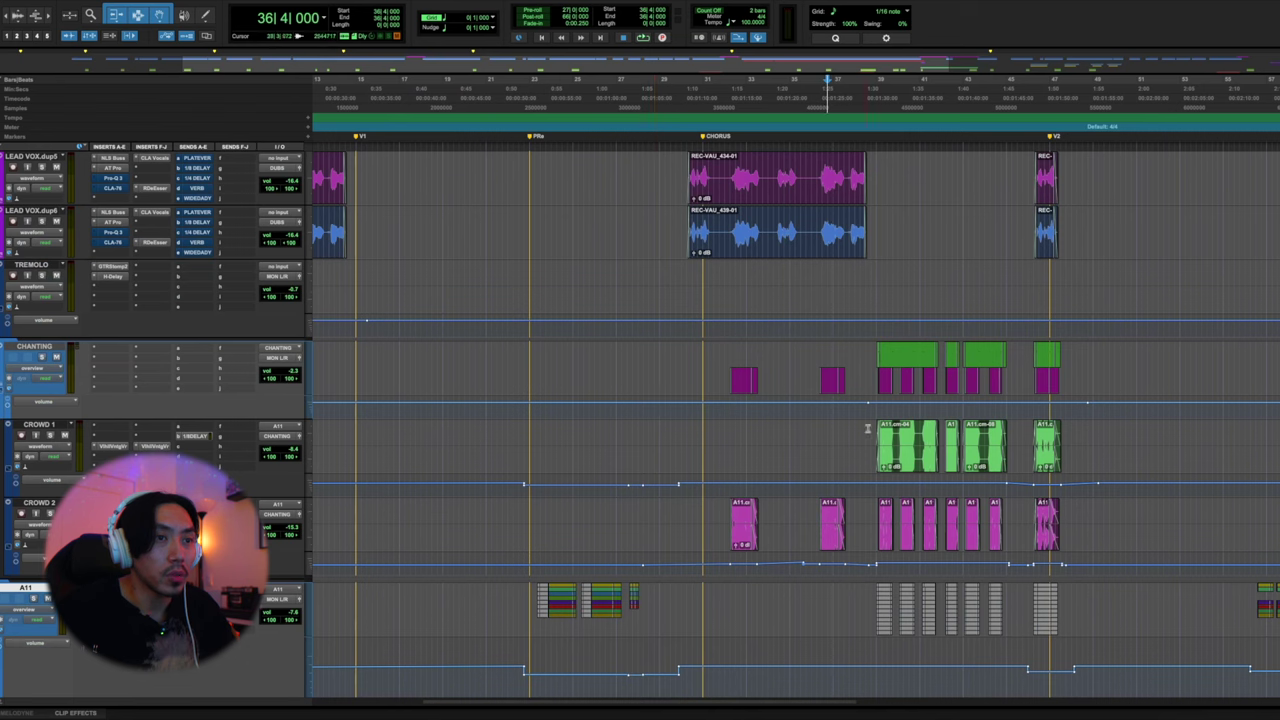
Play from bar 38 beat 2, zooming in and back out while it runs
{"action": "left_click", "coordinate": [858, 431]}
{"action": "key", "text": "space"}
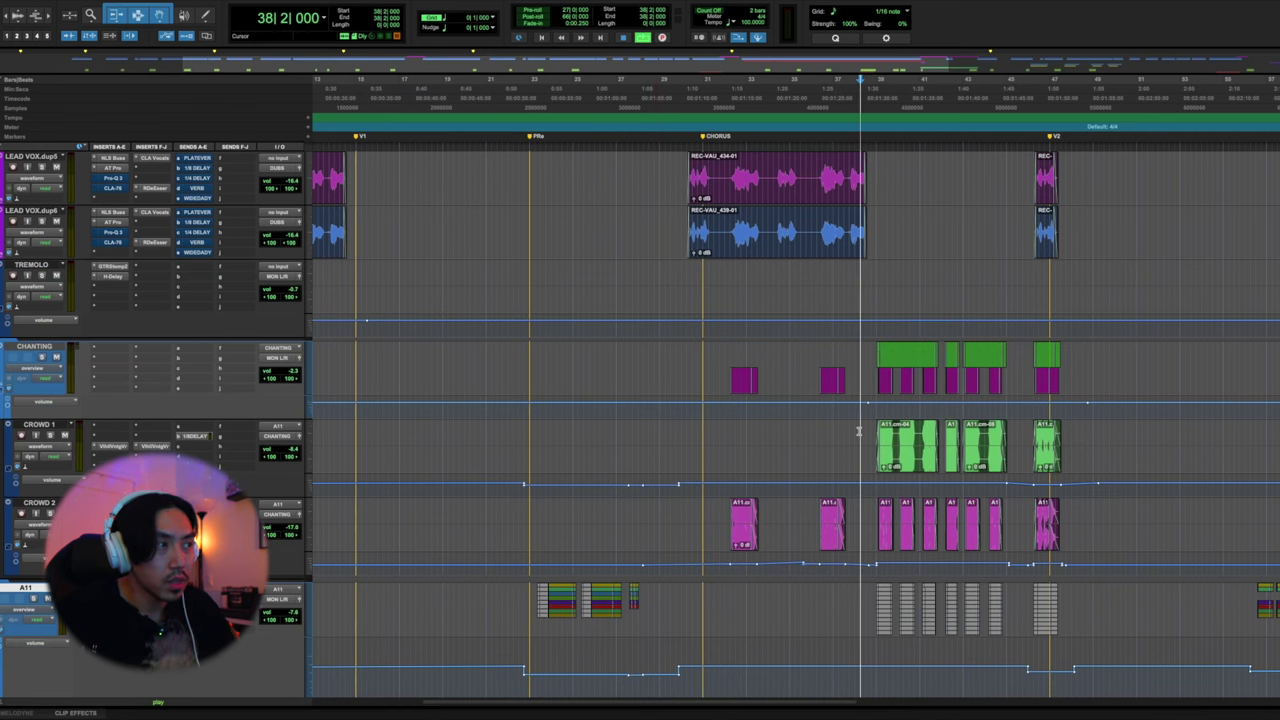
{"action": "key", "text": "r"}
{"action": "scroll", "coordinate": [674, 399], "scroll_direction": "up", "scroll_amount": 10}
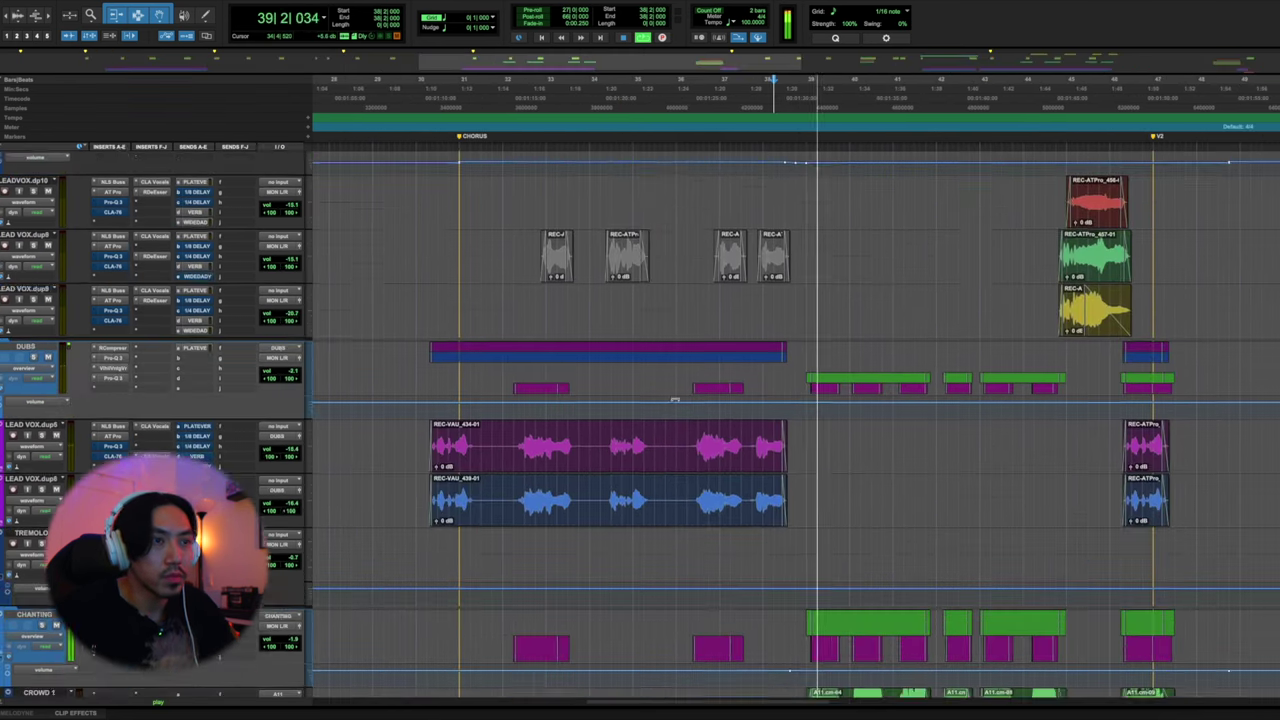
{"action": "scroll", "coordinate": [675, 399], "scroll_direction": "down", "scroll_amount": 5}
{"action": "scroll", "coordinate": [675, 401], "scroll_direction": "right", "scroll_amount": 3}
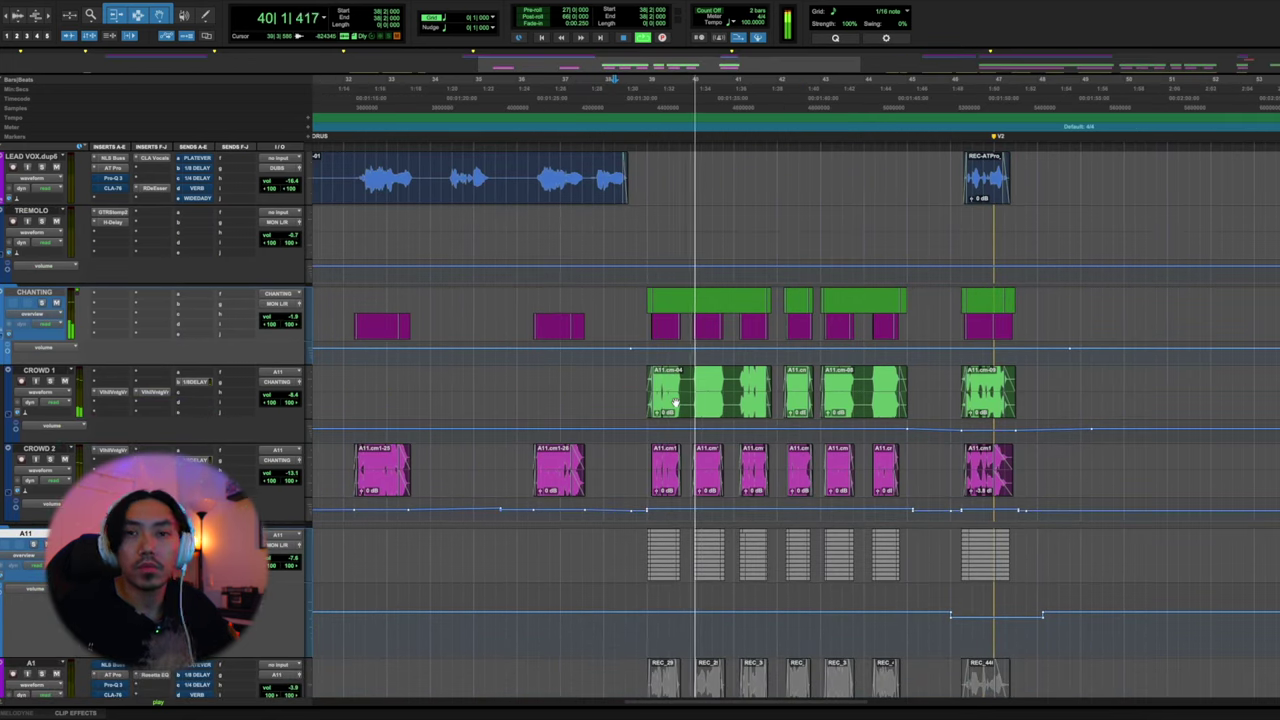
{"action": "key", "text": "r"}
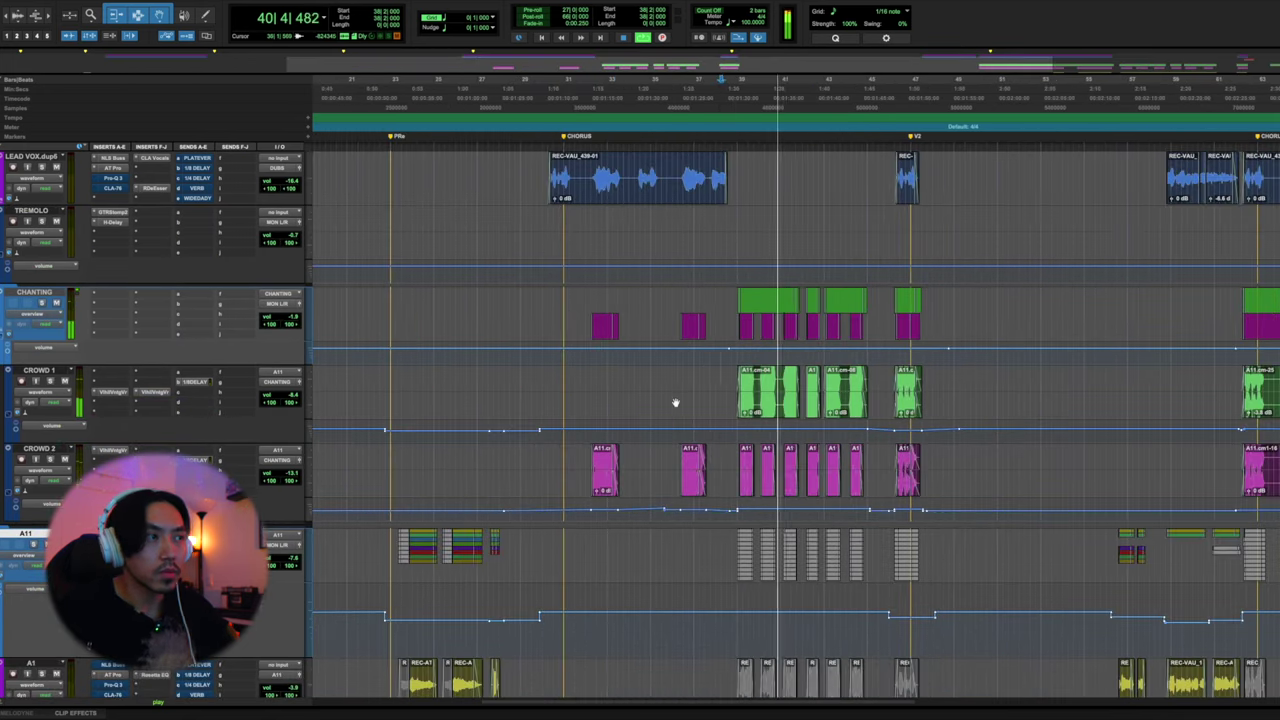
{"action": "scroll", "coordinate": [675, 402], "scroll_direction": "right", "scroll_amount": 3}
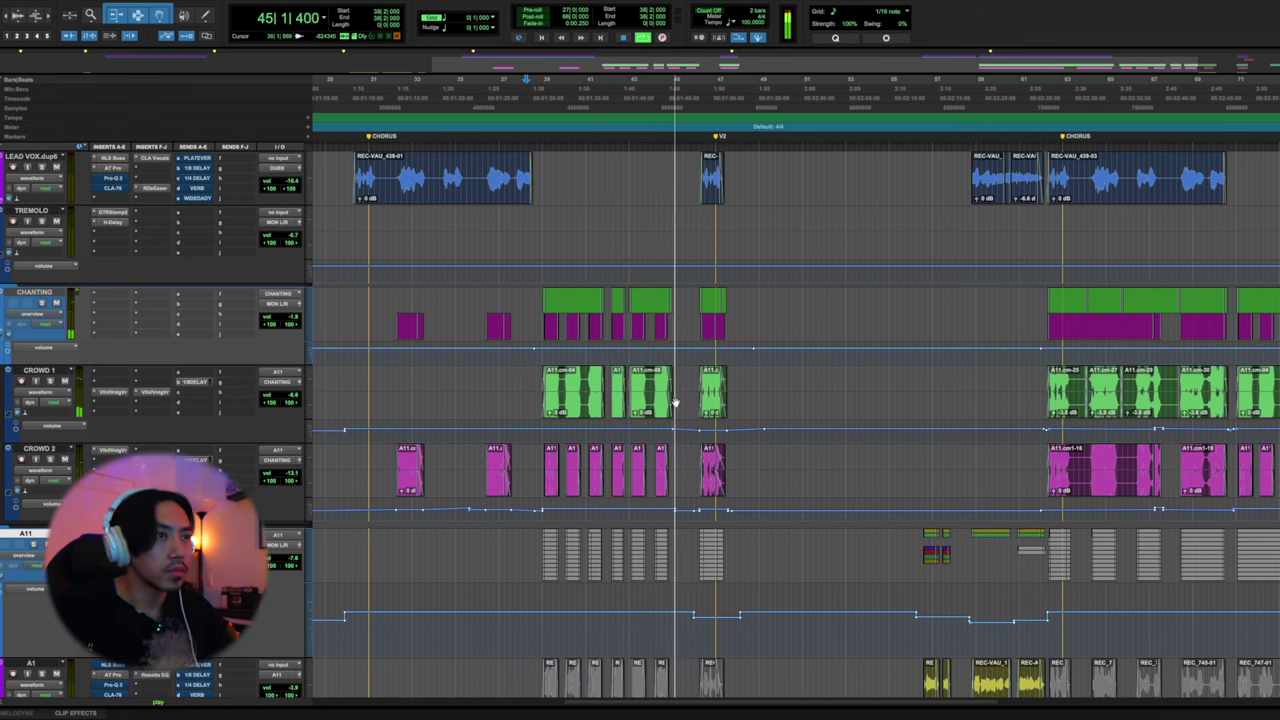
{"action": "scroll", "coordinate": [676, 402], "scroll_direction": "up", "scroll_amount": 3}
Stop, zoom in around the second CHORUS marker and play from 62|2|000
{"action": "key", "text": "ctrl+bracketleft"}
{"action": "scroll", "coordinate": [676, 402], "scroll_direction": "up", "scroll_amount": 3}
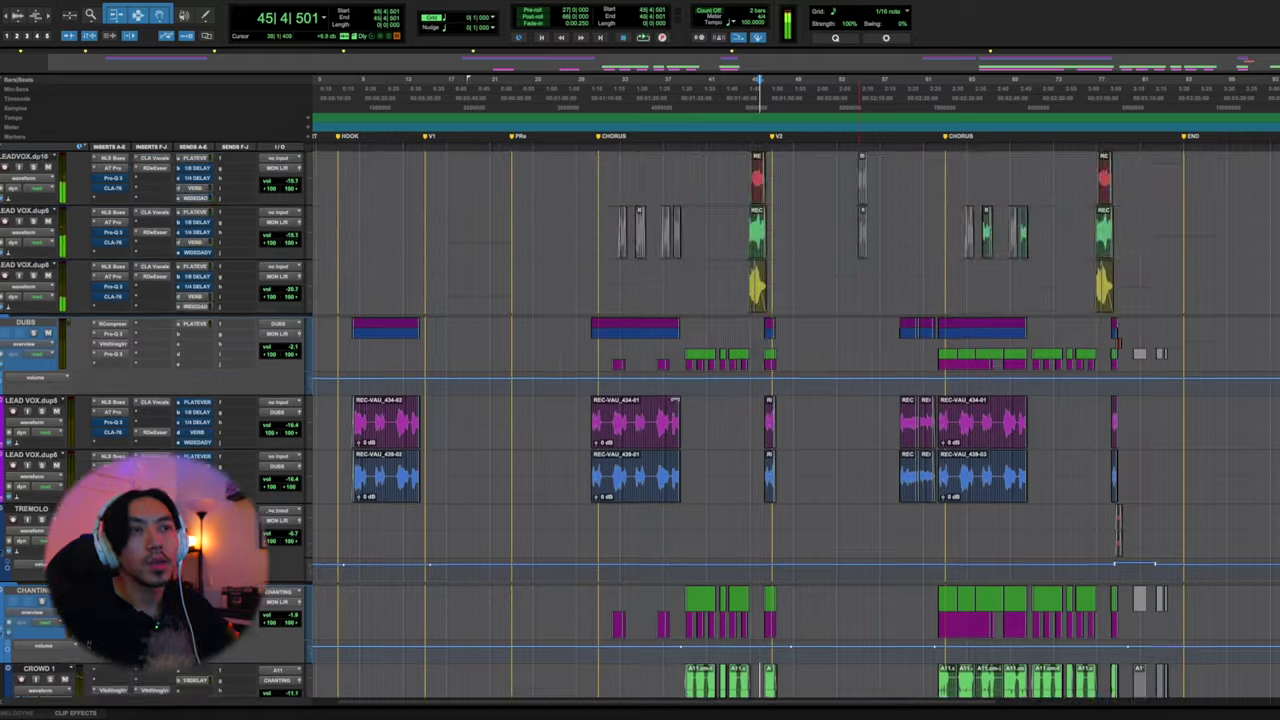
{"action": "scroll", "coordinate": [905, 310], "scroll_direction": "down", "scroll_amount": 4}
{"action": "left_click", "coordinate": [905, 310]}
{"action": "scroll", "coordinate": [905, 310], "scroll_direction": "up", "scroll_amount": 2}
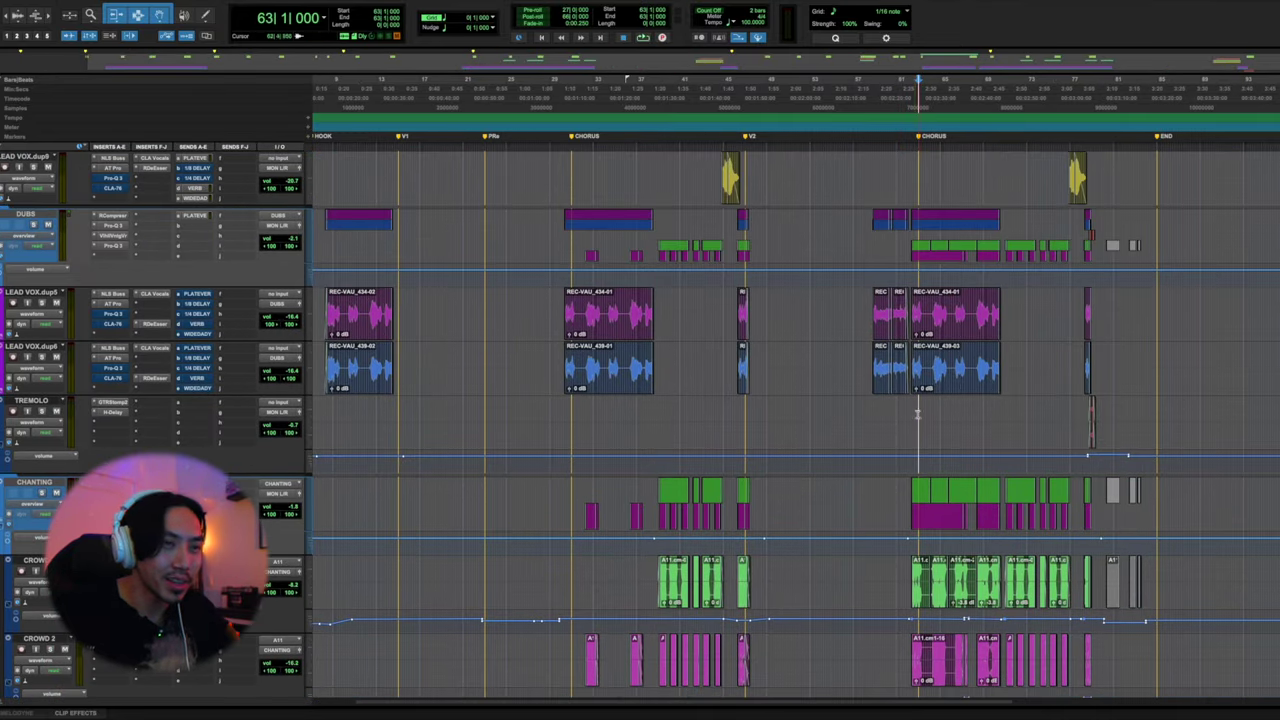
{"action": "left_click", "coordinate": [917, 412]}
{"action": "key", "text": "ctrl+bracketright"}
{"action": "left_click", "coordinate": [803, 417]}
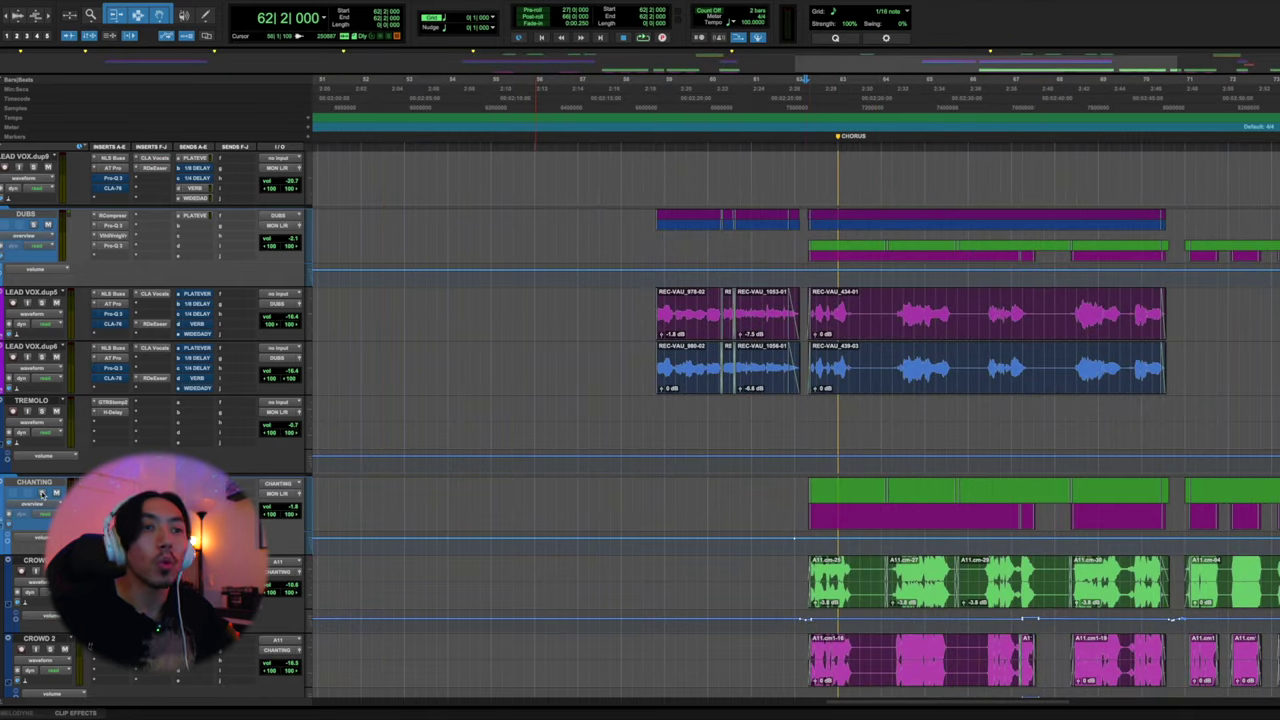
{"action": "key", "text": "space"}
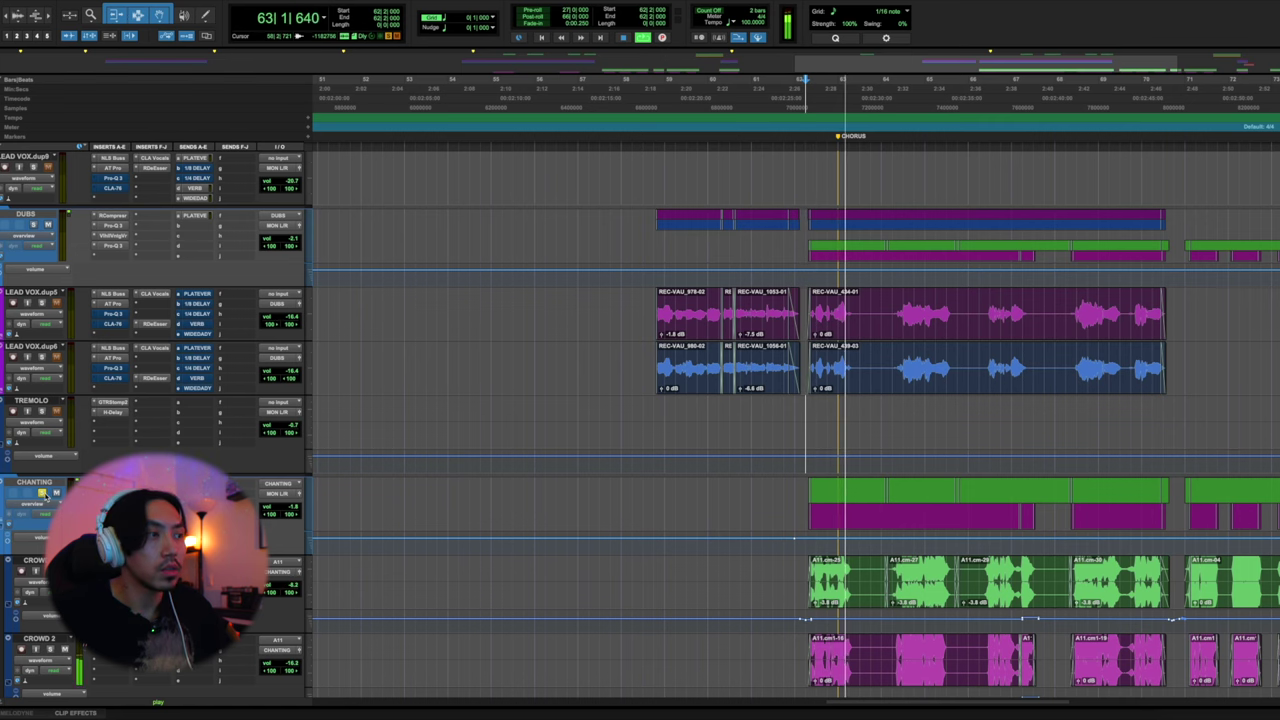
Scroll to the CHANTING, CROWD and A11 tracks and open A11's Lo-Fi plugin
{"action": "scroll", "coordinate": [800, 457], "scroll_direction": "up", "scroll_amount": 5}
{"action": "scroll", "coordinate": [800, 457], "scroll_direction": "up", "scroll_amount": 3}
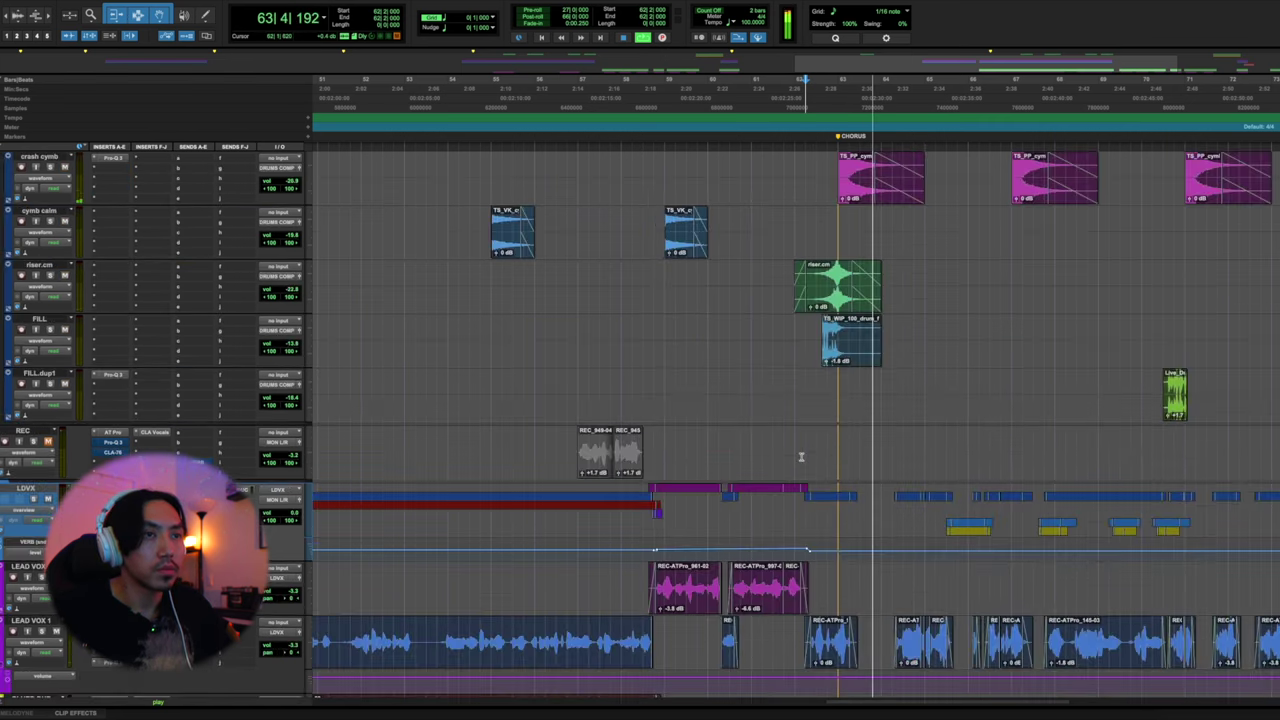
{"action": "scroll", "coordinate": [800, 457], "scroll_direction": "down", "scroll_amount": 2}
{"action": "scroll", "coordinate": [802, 460], "scroll_direction": "up", "scroll_amount": 6}
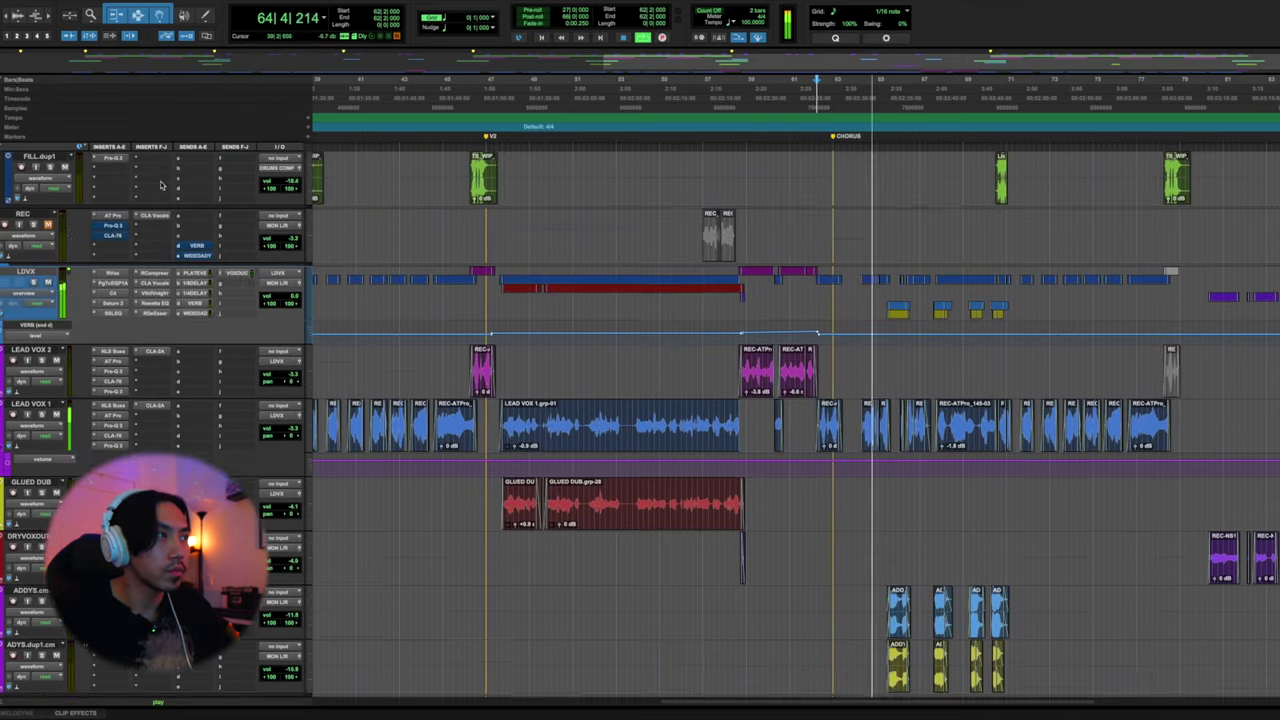
{"action": "scroll", "coordinate": [480, 270], "scroll_direction": "down", "scroll_amount": 6}
{"action": "scroll", "coordinate": [484, 270], "scroll_direction": "left", "scroll_amount": 3}
{"action": "scroll", "coordinate": [490, 271], "scroll_direction": "down", "scroll_amount": 10}
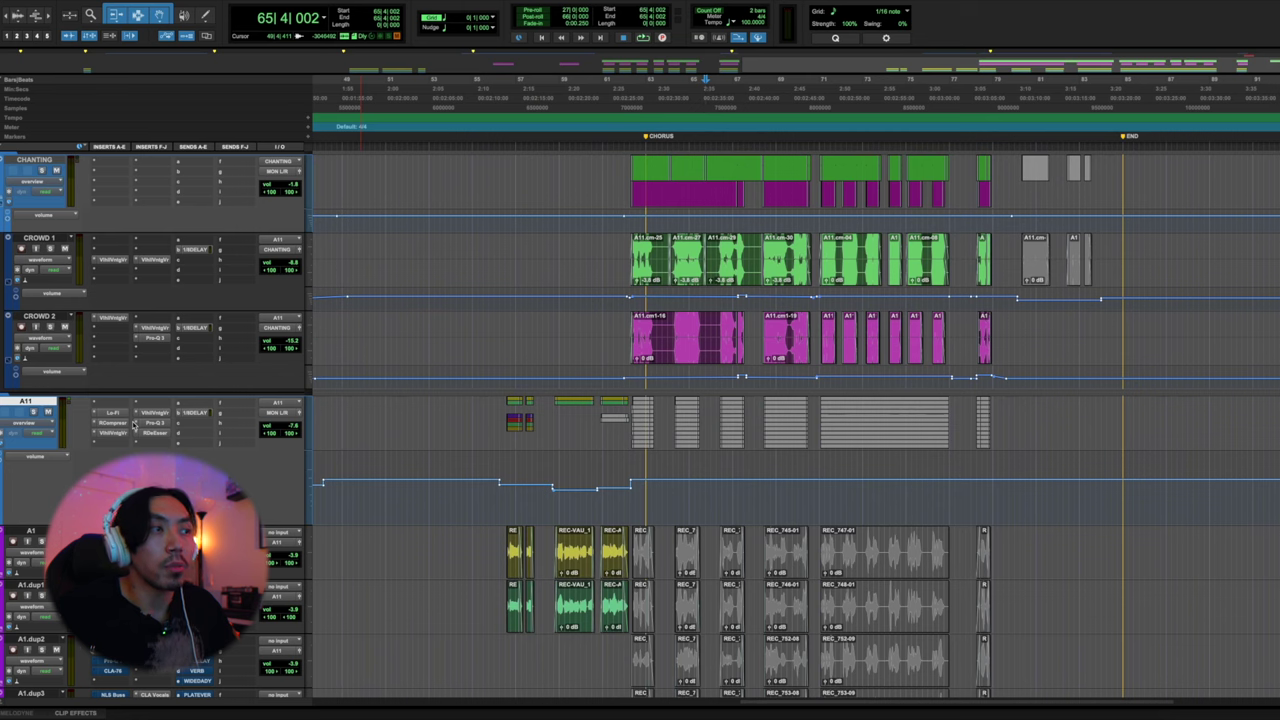
{"action": "left_click", "coordinate": [114, 413]}
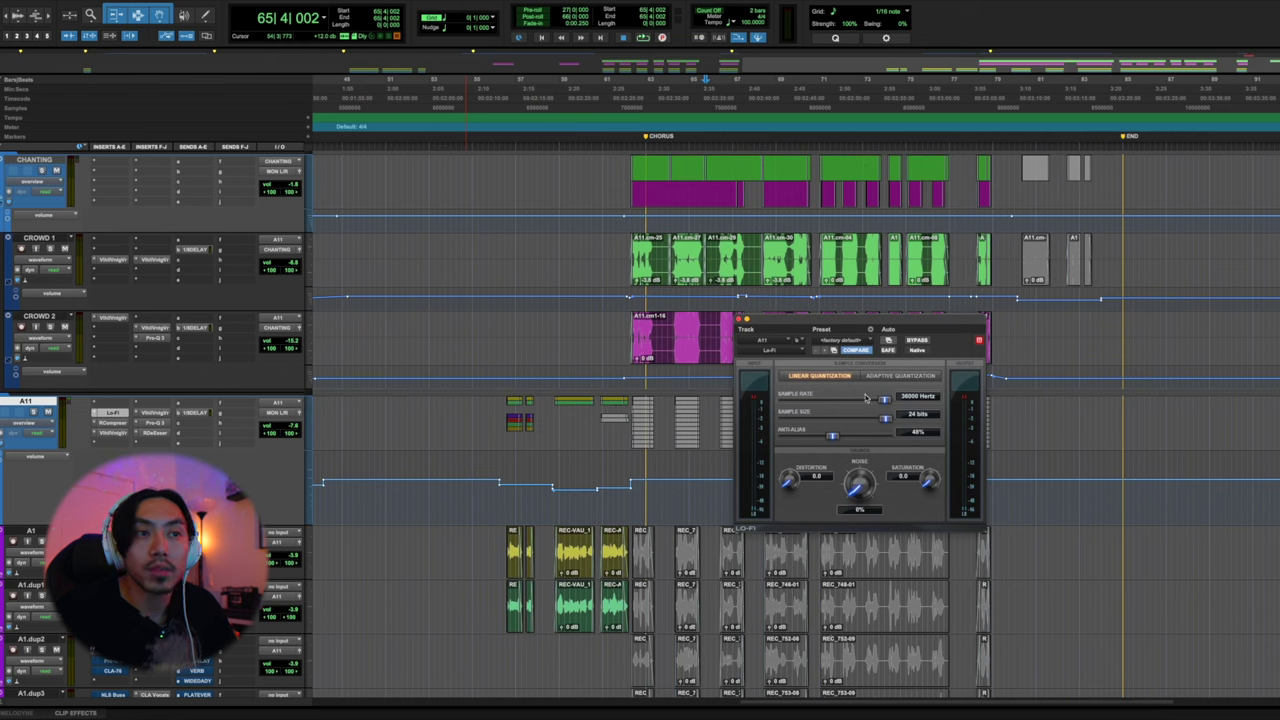
Close A11's Lo-Fi, inspect its RCompressor and Pro-Q 3, then return to 62|1|000
{"action": "left_click", "coordinate": [740, 318]}
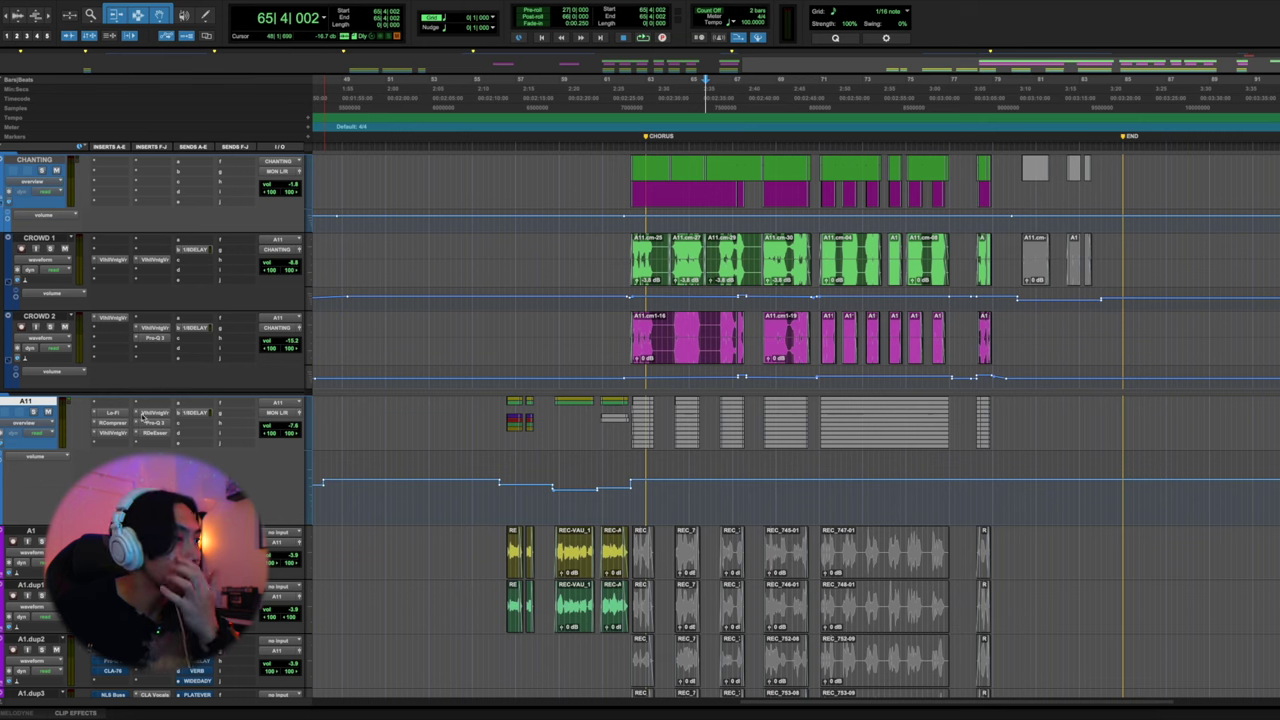
{"action": "left_click", "coordinate": [112, 423]}
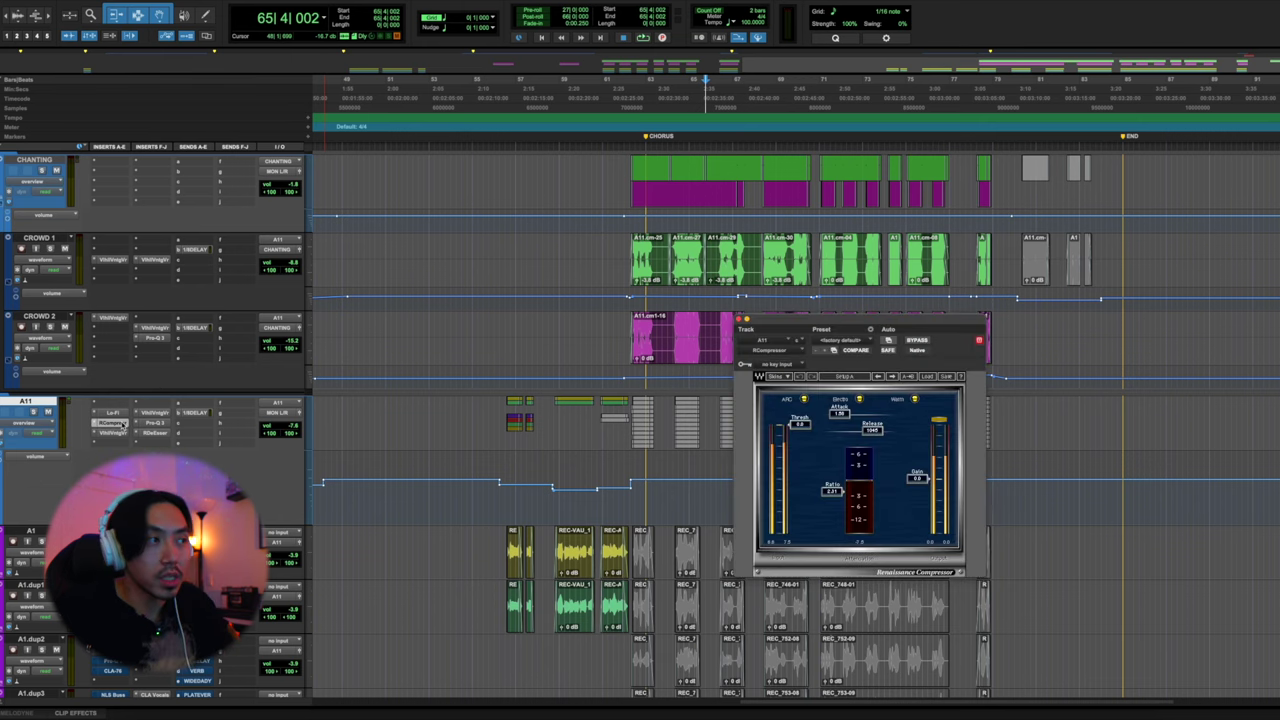
{"action": "left_click", "coordinate": [157, 422]}
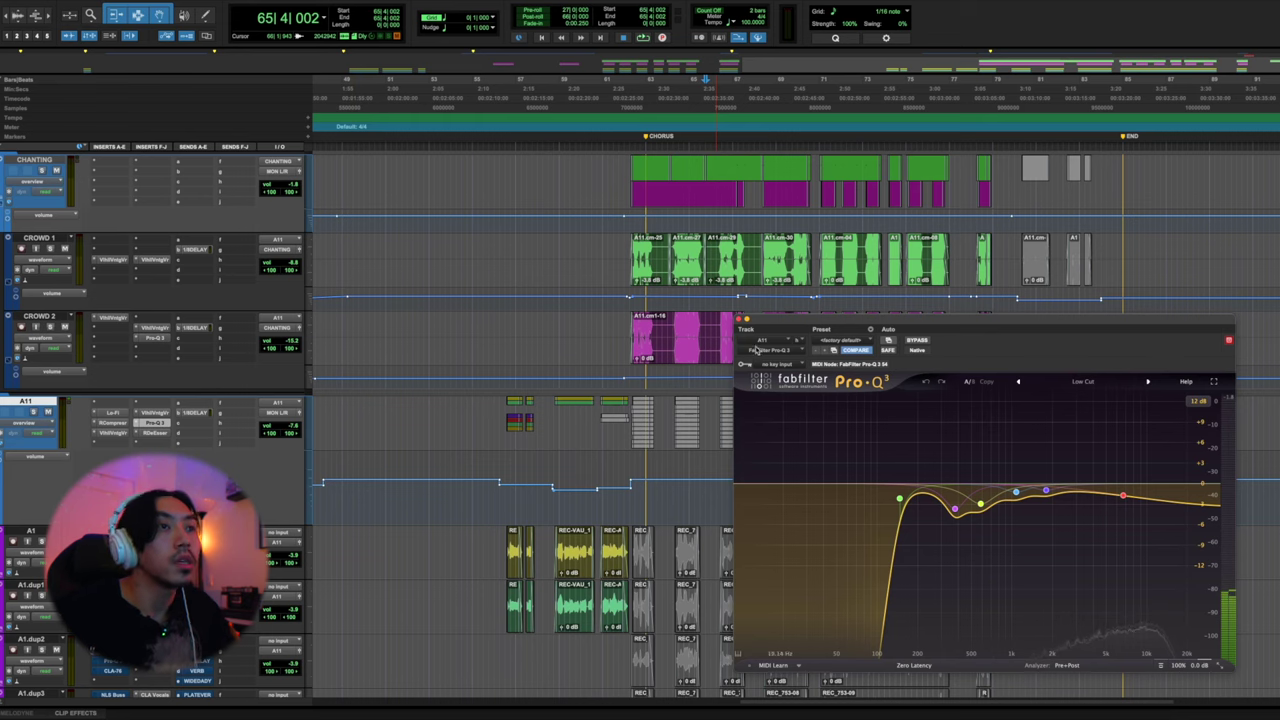
{"action": "left_click", "coordinate": [739, 319]}
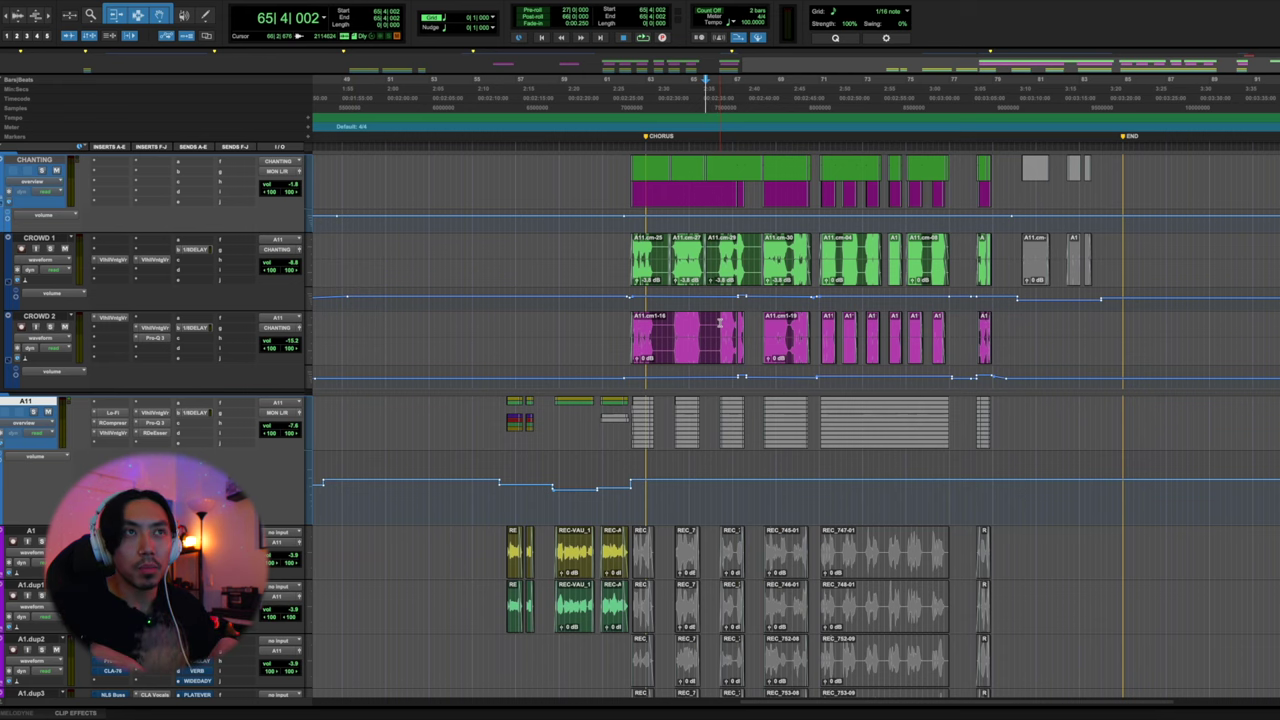
{"action": "left_click", "coordinate": [625, 321]}
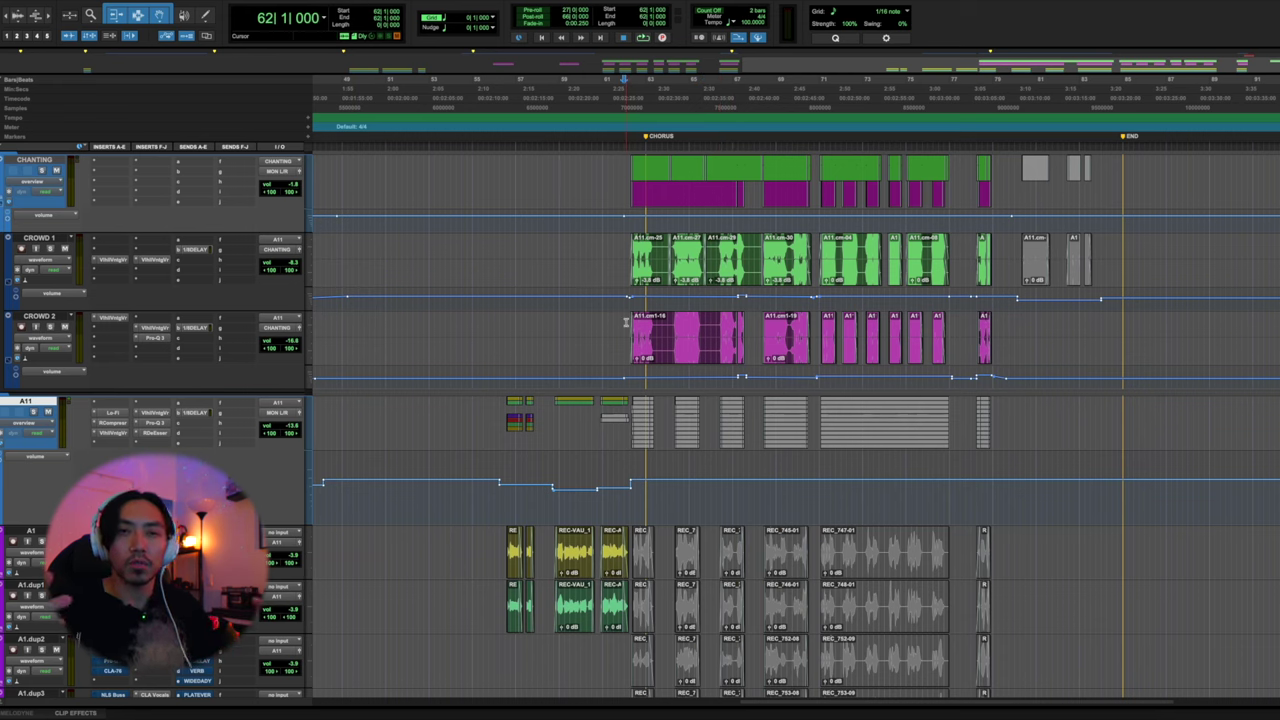
{"action": "scroll", "coordinate": [628, 324], "scroll_direction": "up", "scroll_amount": 1}
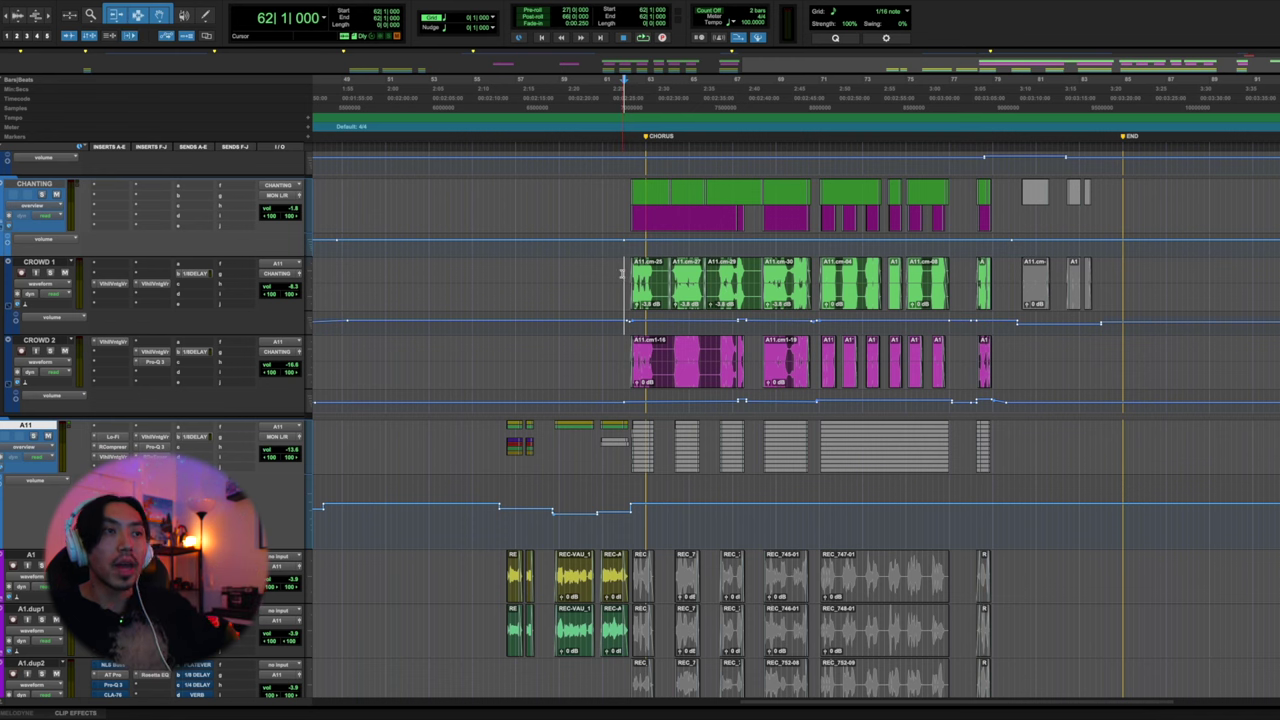
{"action": "scroll", "coordinate": [622, 272], "scroll_direction": "up", "scroll_amount": 3}
{"action": "scroll", "coordinate": [552, 474], "scroll_direction": "down", "scroll_amount": 4}
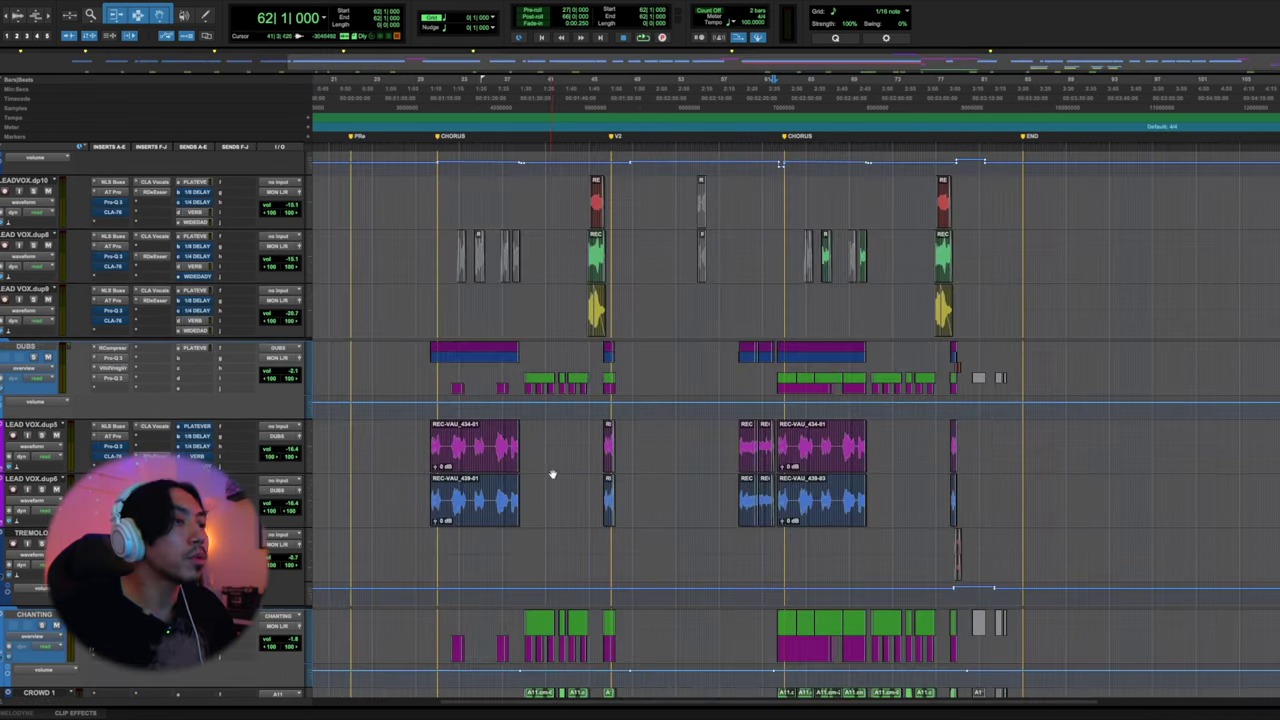
{"action": "scroll", "coordinate": [552, 474], "scroll_direction": "up", "scroll_amount": 2}
{"action": "scroll", "coordinate": [552, 474], "scroll_direction": "left", "scroll_amount": 3}
{"action": "scroll", "coordinate": [552, 474], "scroll_direction": "up", "scroll_amount": 6}
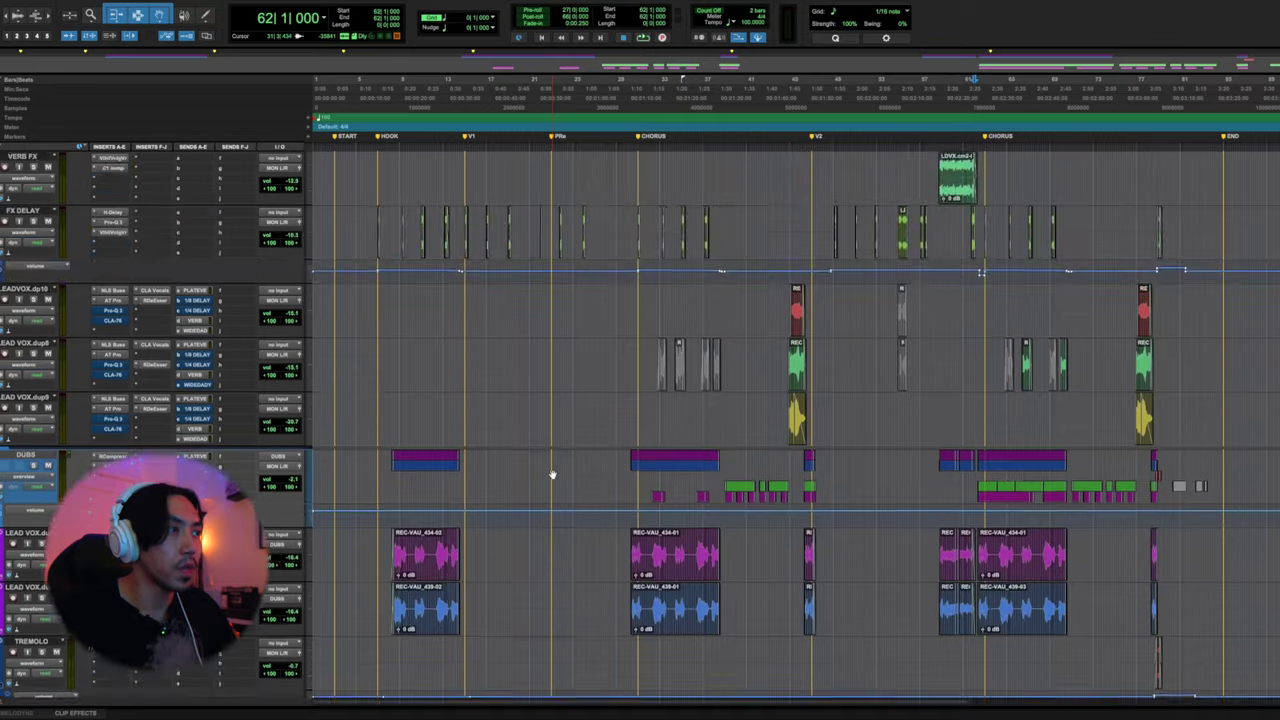
{"action": "scroll", "coordinate": [552, 474], "scroll_direction": "down", "scroll_amount": 3}
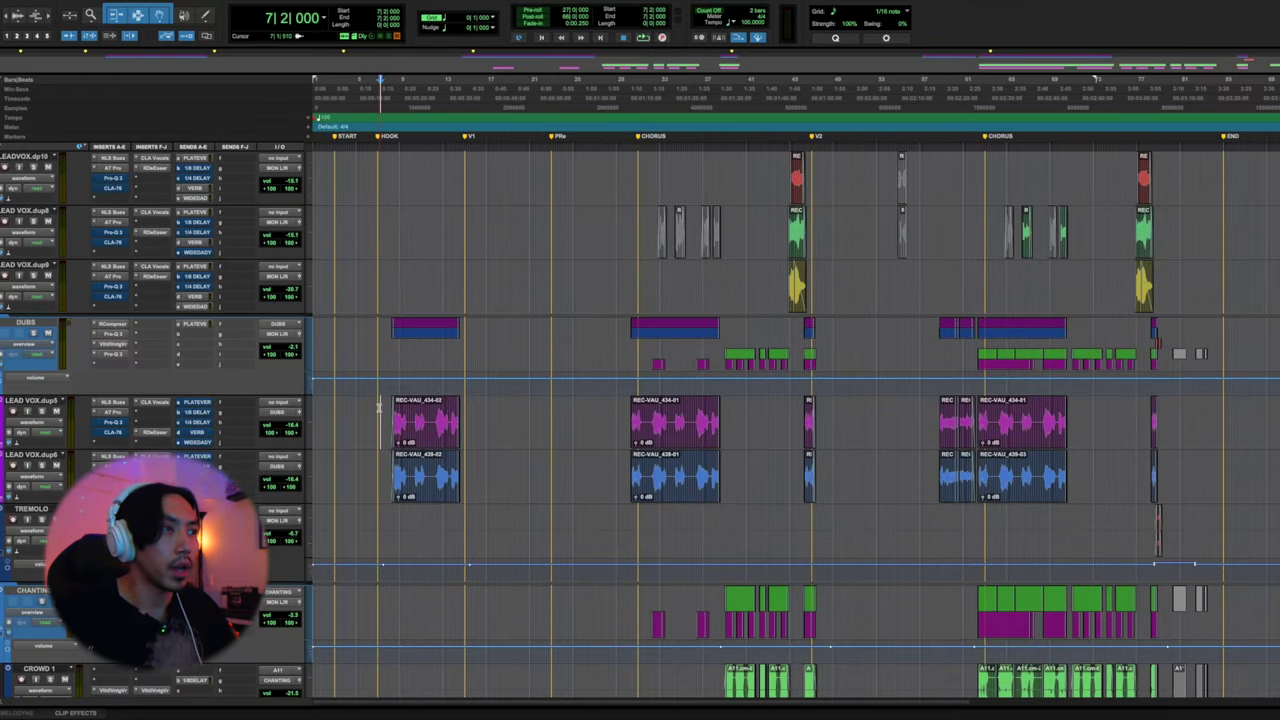
{"action": "scroll", "coordinate": [381, 407], "scroll_direction": "up", "scroll_amount": 1}
{"action": "scroll", "coordinate": [461, 404], "scroll_direction": "up", "scroll_amount": 4}
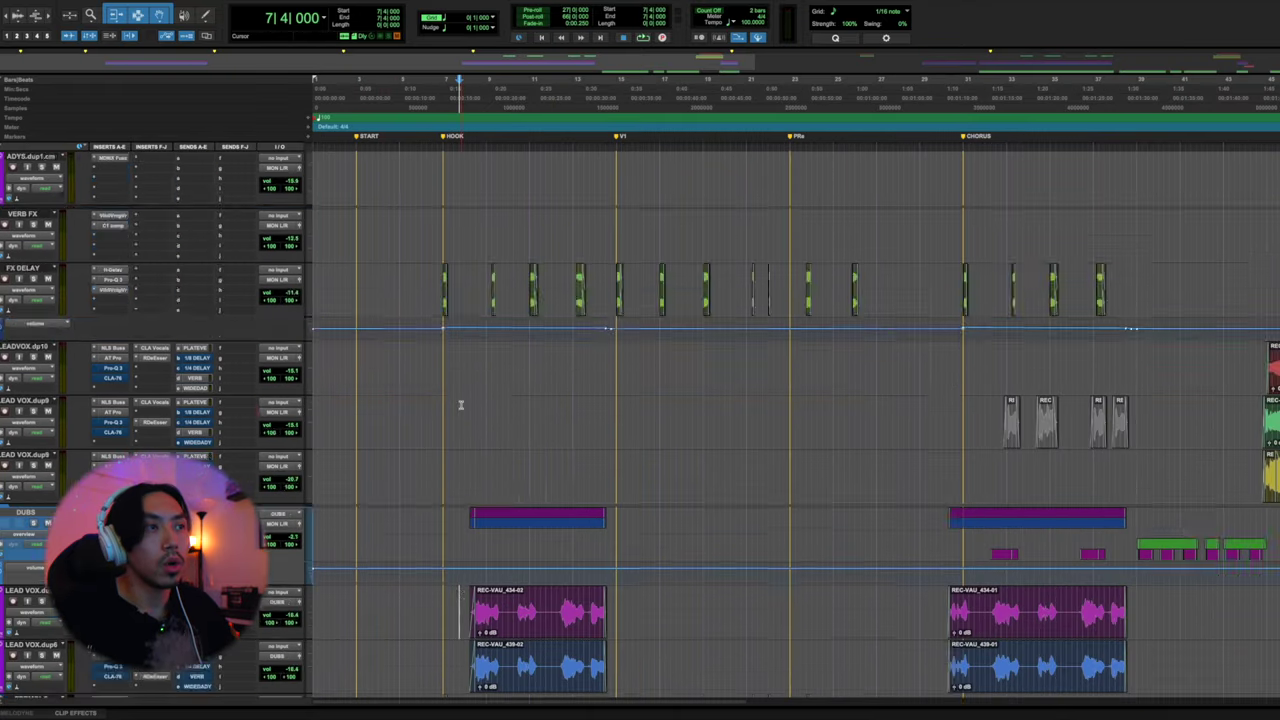
{"action": "scroll", "coordinate": [461, 404], "scroll_direction": "down", "scroll_amount": 6}
{"action": "scroll", "coordinate": [461, 404], "scroll_direction": "up", "scroll_amount": 10}
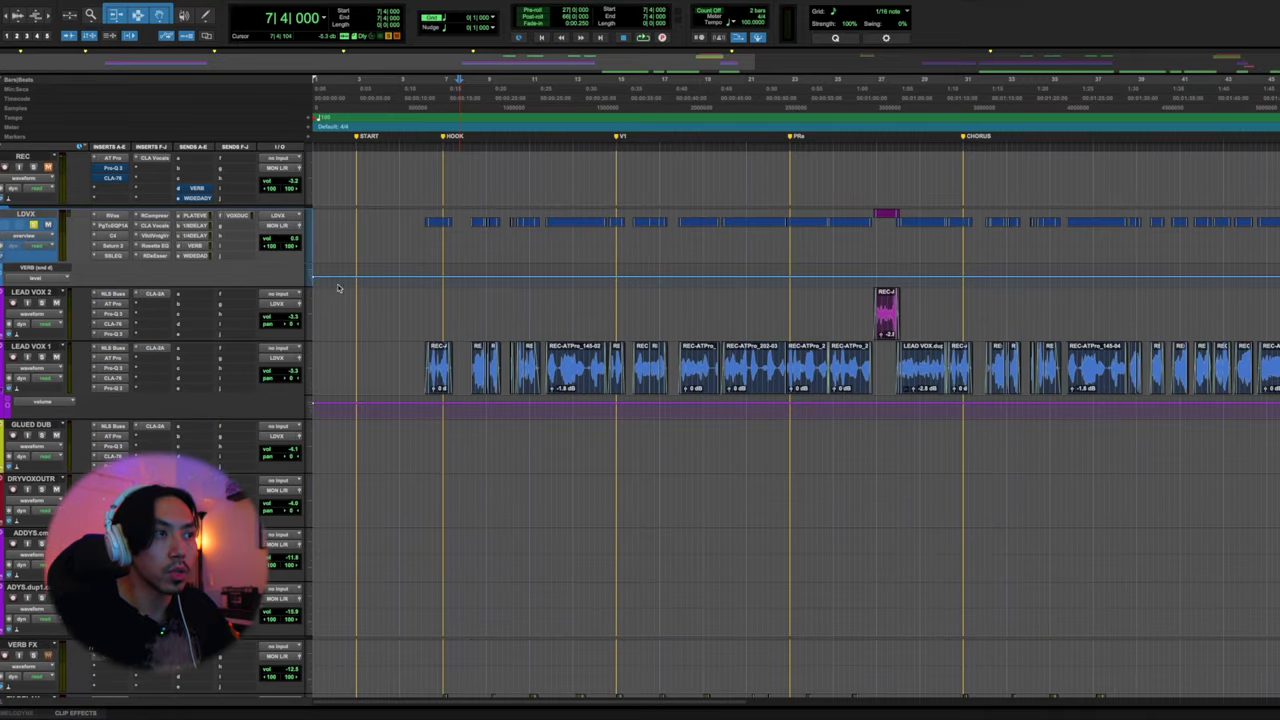
{"action": "key", "text": "space"}
{"action": "scroll", "coordinate": [478, 295], "scroll_direction": "down", "scroll_amount": 3}
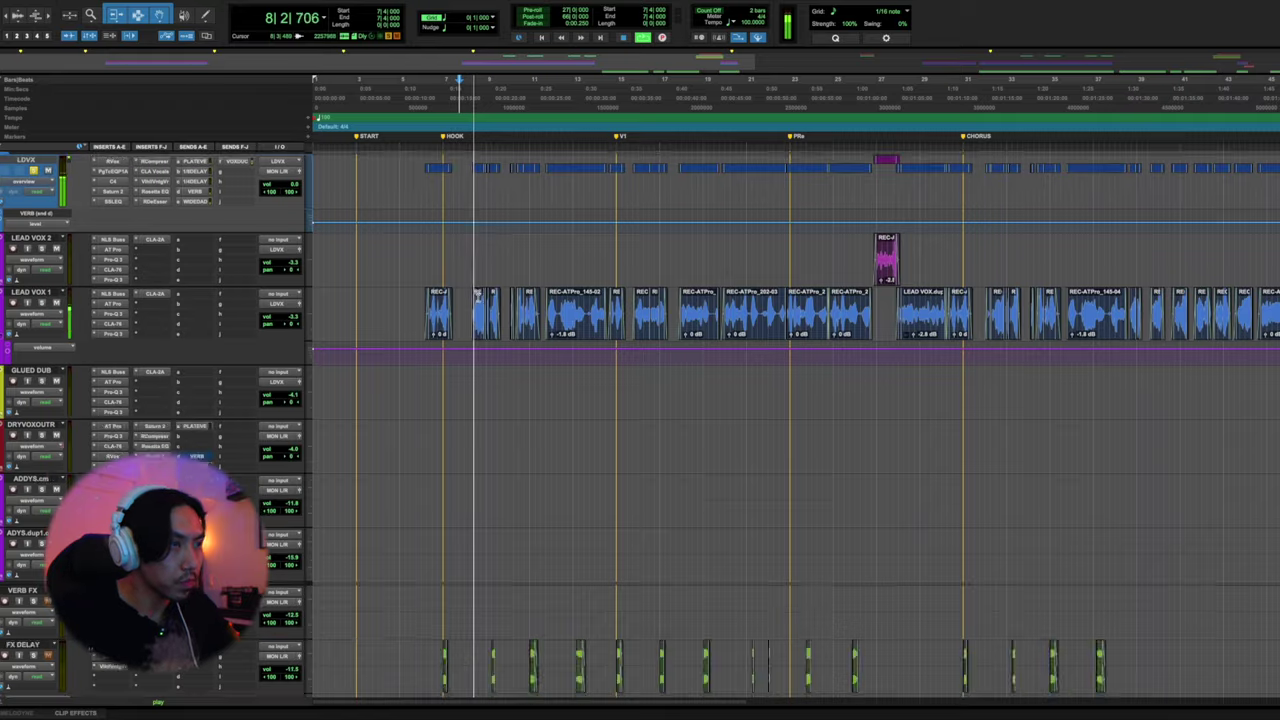
{"action": "scroll", "coordinate": [478, 295], "scroll_direction": "down", "scroll_amount": 10}
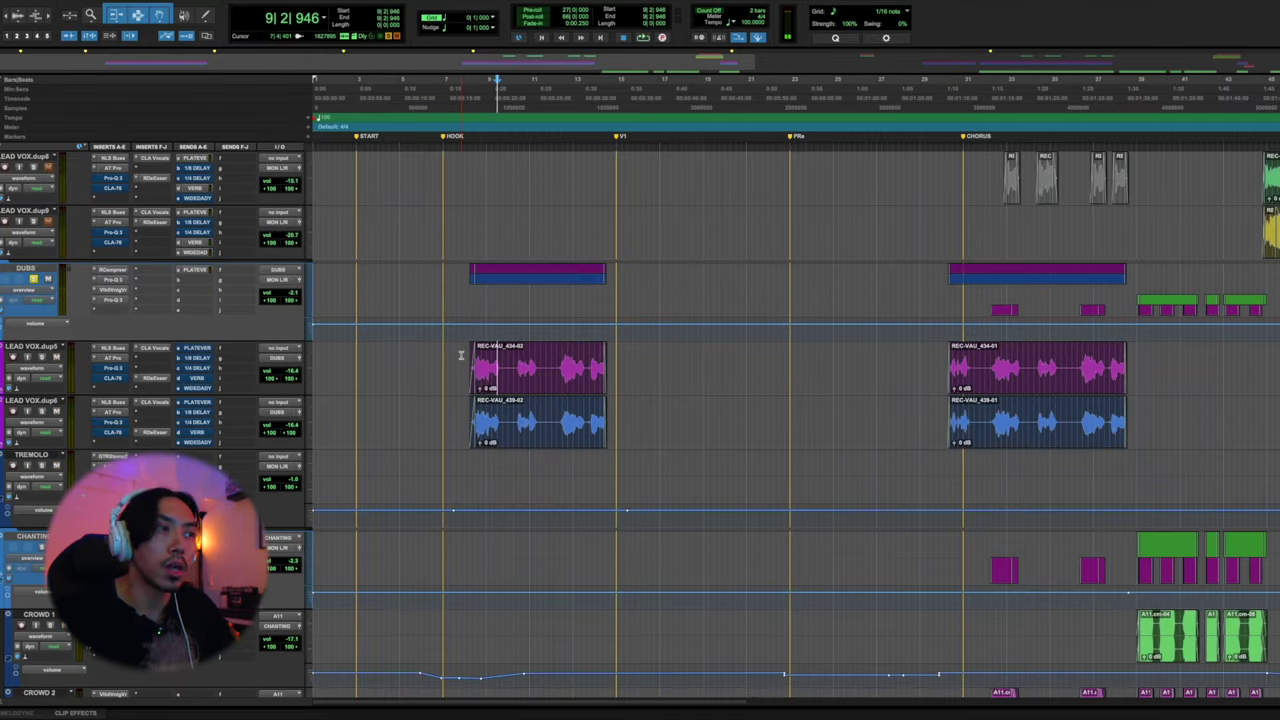
{"action": "key", "text": "space"}
{"action": "key", "text": "space"}
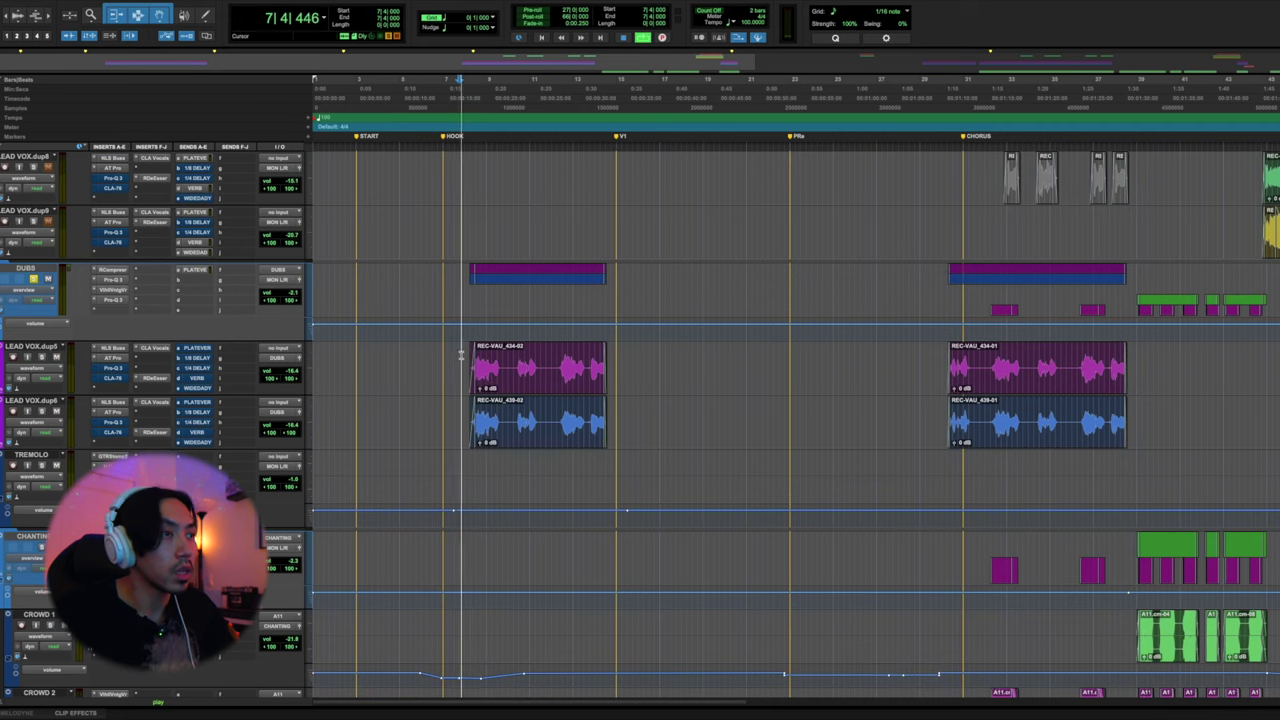
{"action": "scroll", "coordinate": [461, 354], "scroll_direction": "up", "scroll_amount": 12}
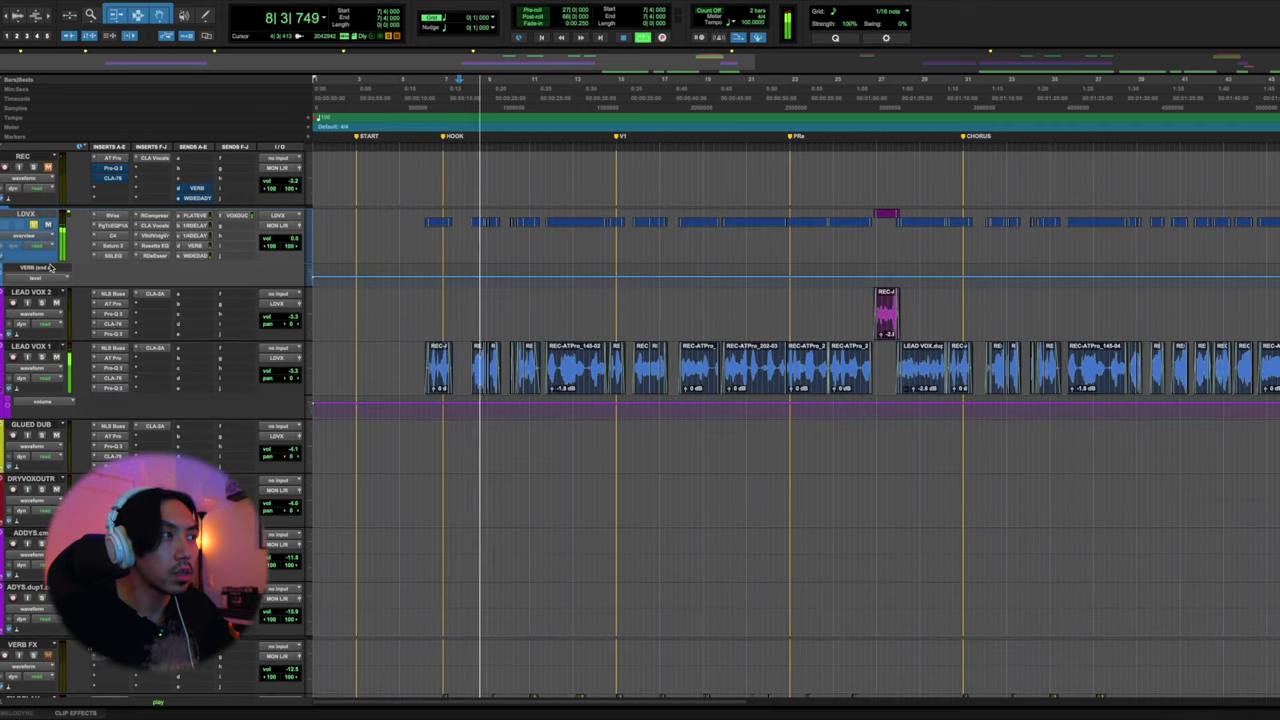
{"action": "left_click", "coordinate": [469, 306]}
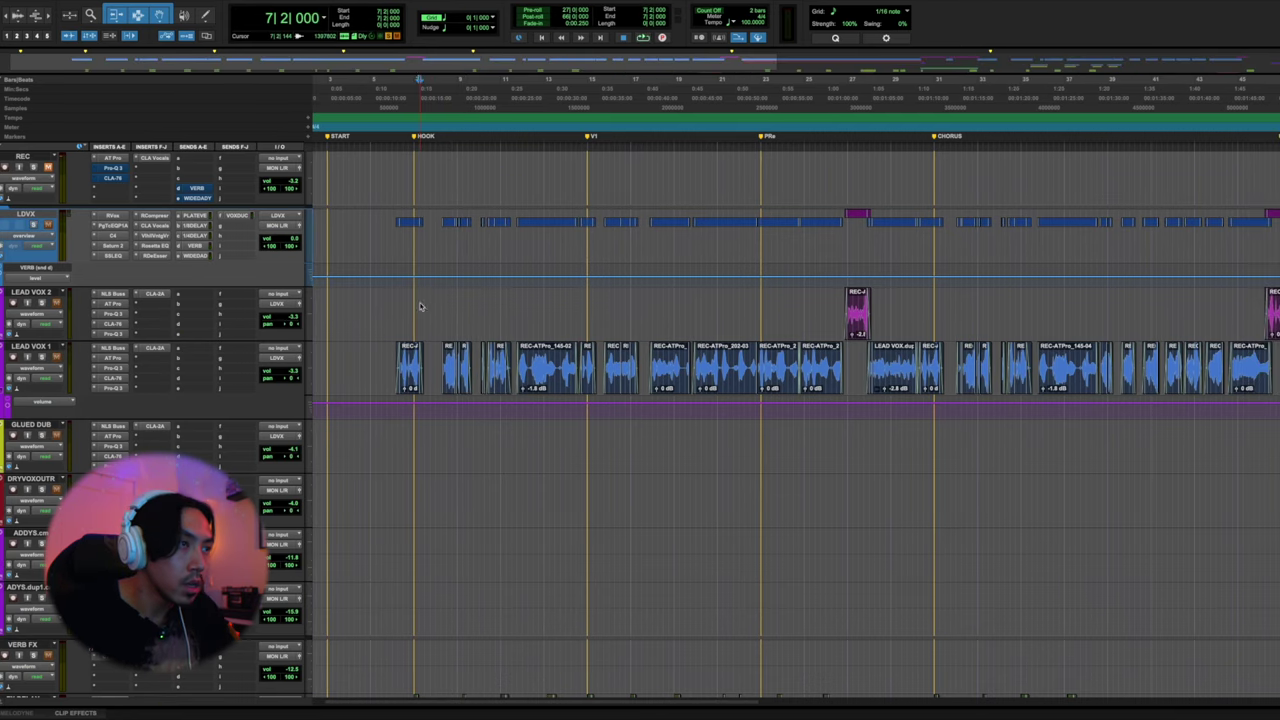
{"action": "scroll", "coordinate": [420, 306], "scroll_direction": "down", "scroll_amount": 10}
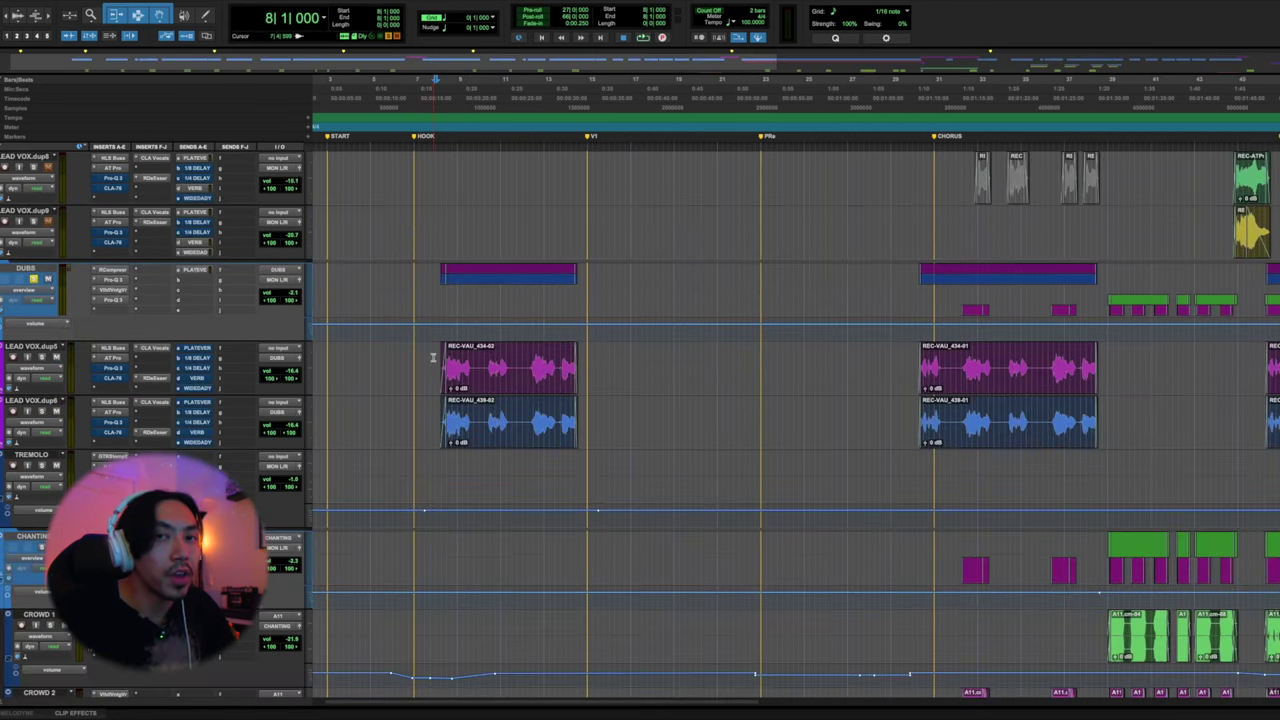
{"action": "key", "text": "space"}
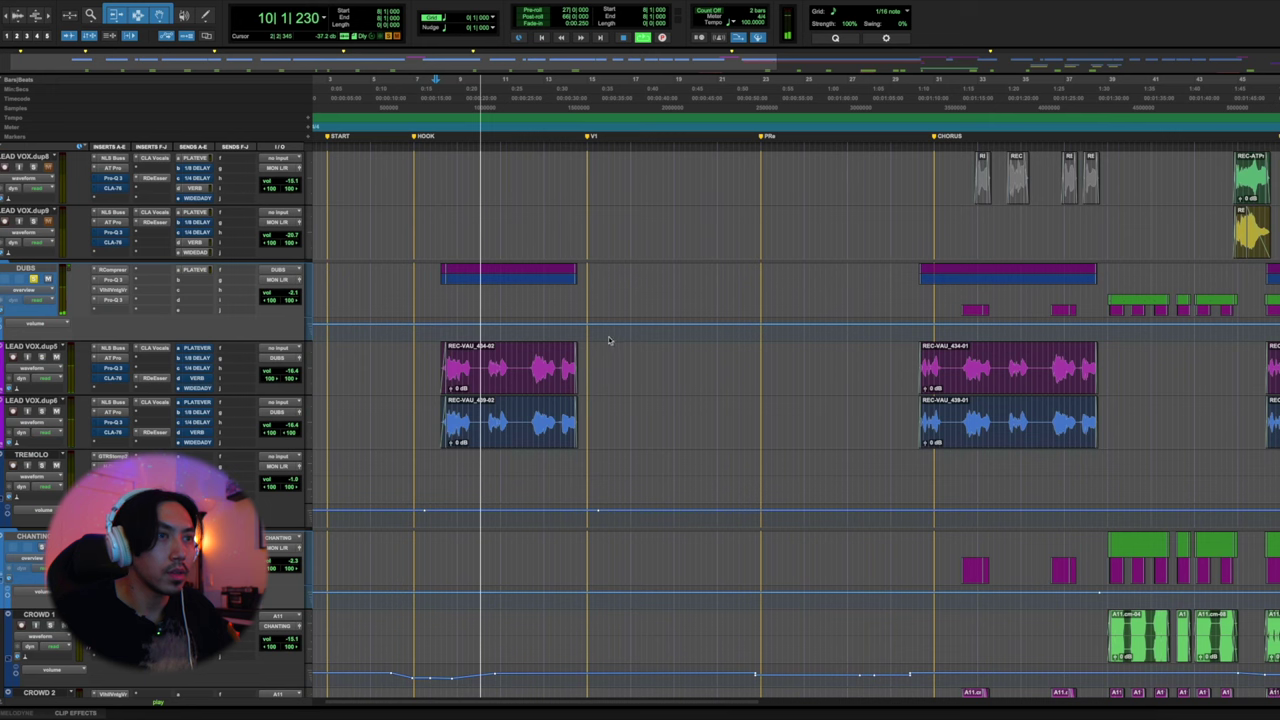
{"action": "key", "text": "ctrl+alt+super+w"}
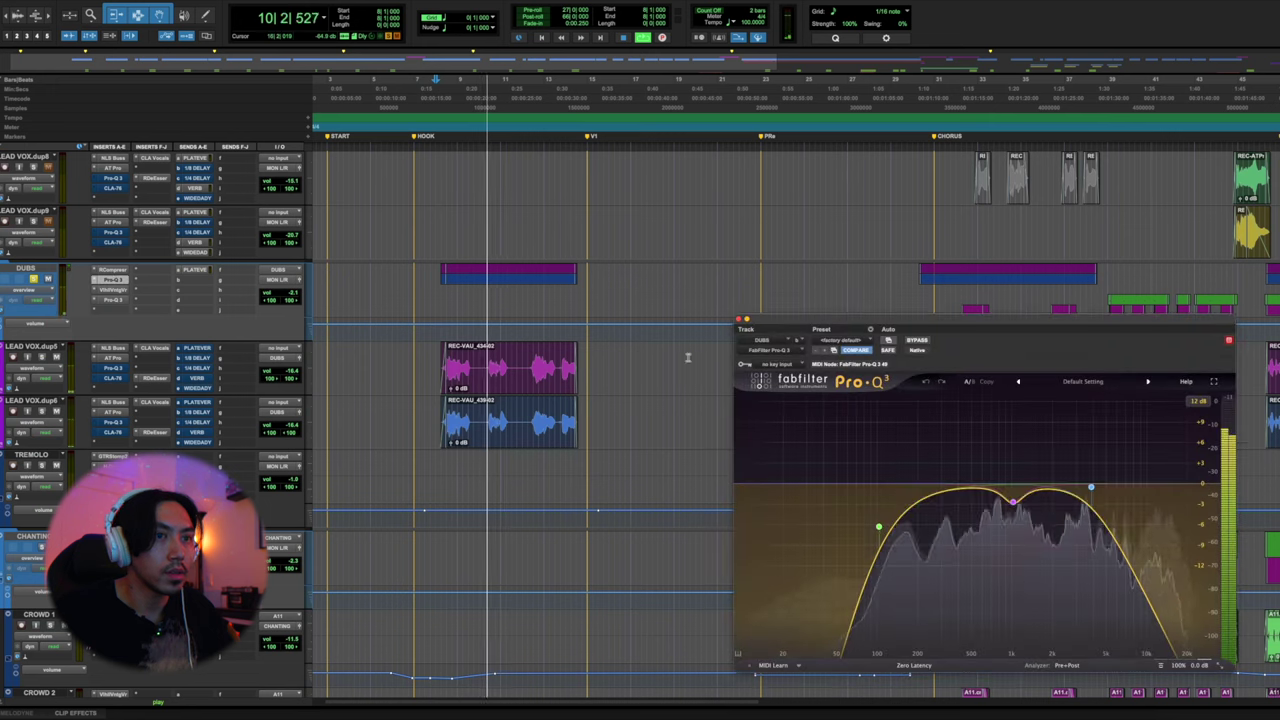
{"action": "left_click", "coordinate": [738, 318]}
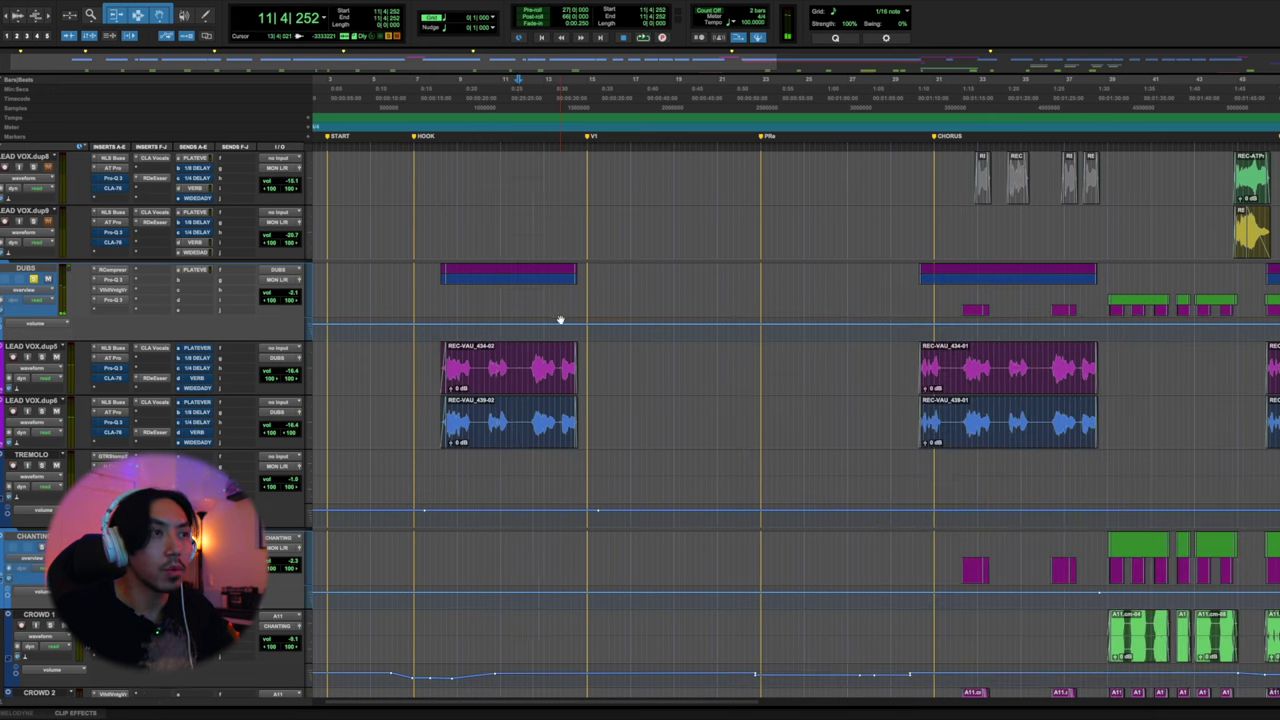
{"action": "scroll", "coordinate": [560, 320], "scroll_direction": "up", "scroll_amount": 10}
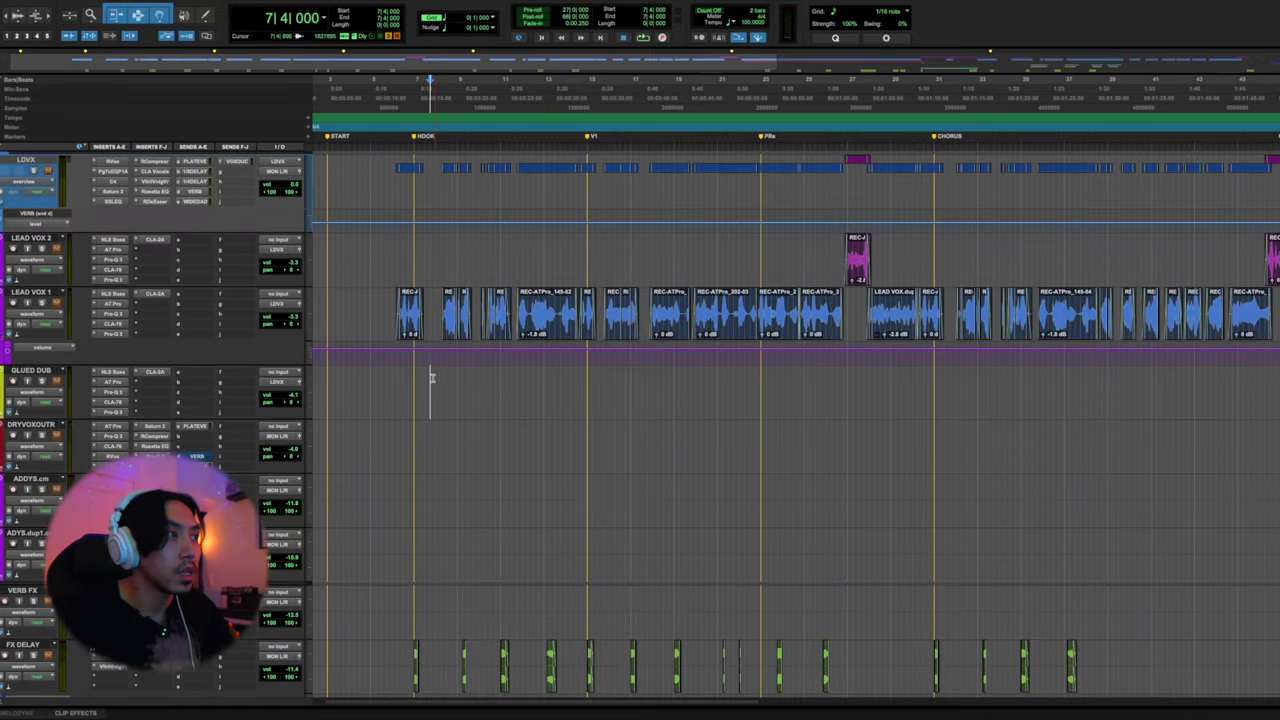
{"action": "scroll", "coordinate": [416, 293], "scroll_direction": "down", "scroll_amount": 10}
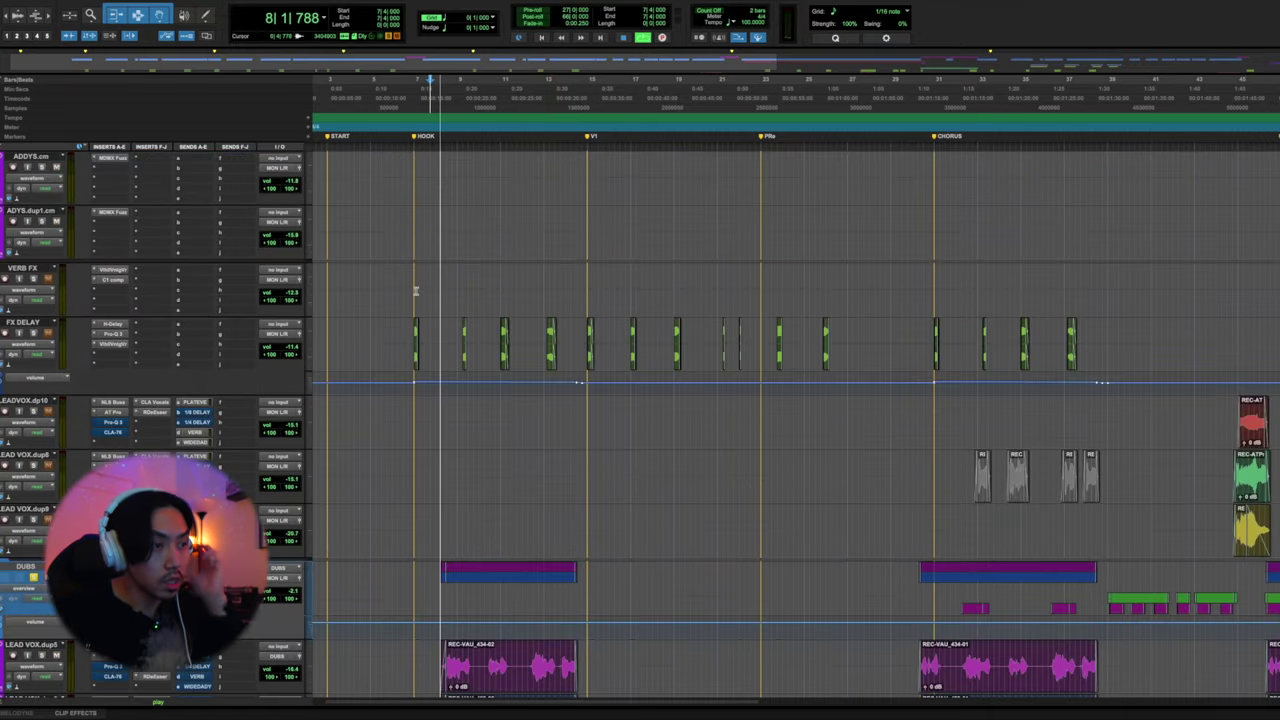
{"action": "scroll", "coordinate": [416, 293], "scroll_direction": "down", "scroll_amount": 5}
{"action": "scroll", "coordinate": [417, 289], "scroll_direction": "up", "scroll_amount": 3}
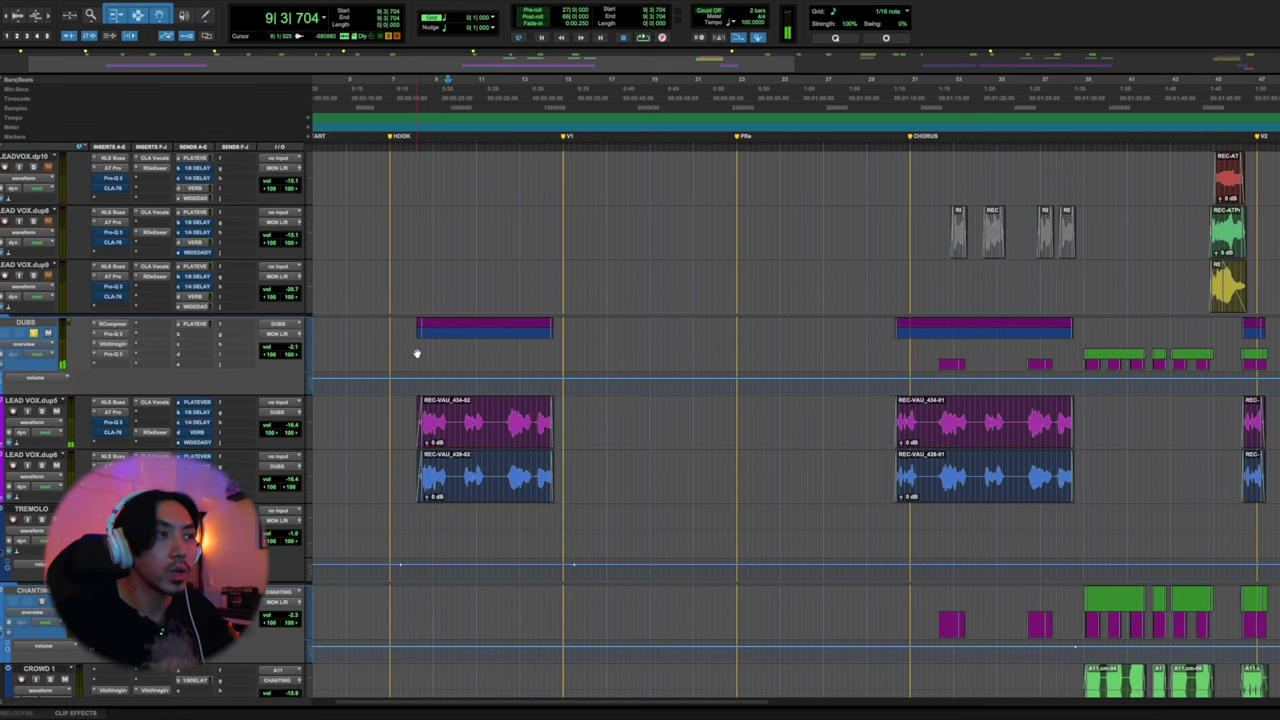
{"action": "left_click", "coordinate": [412, 410]}
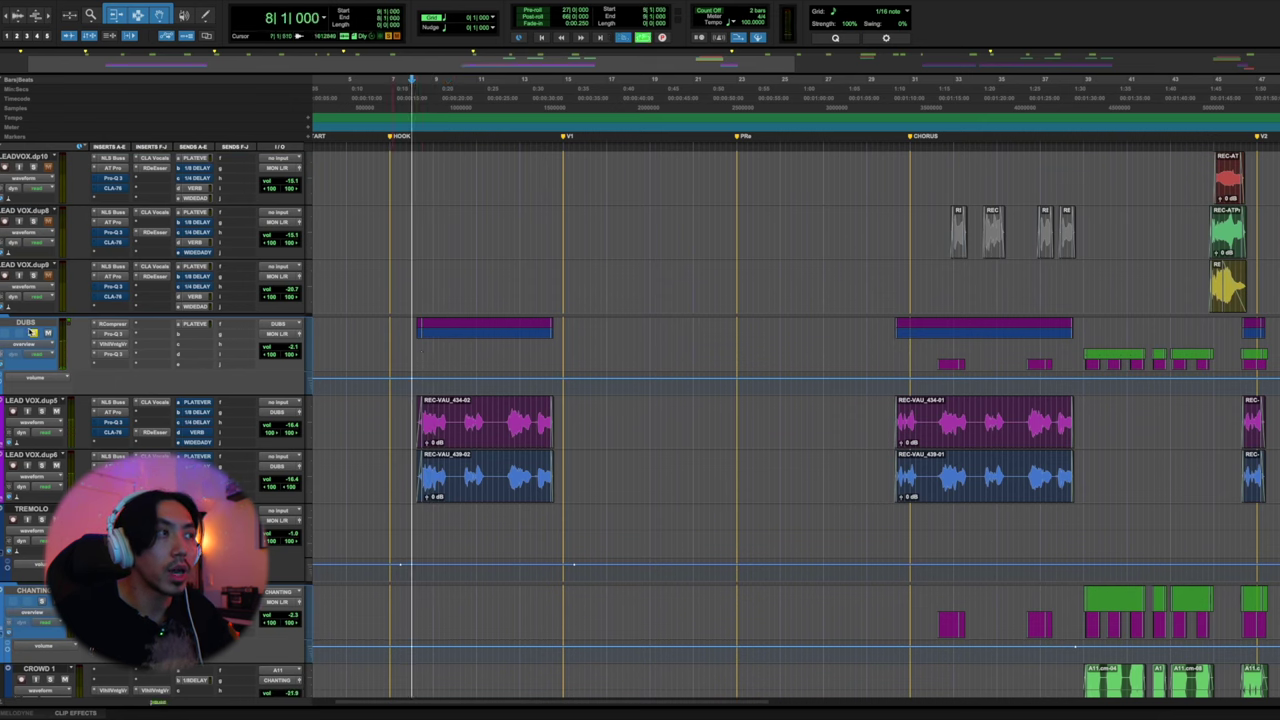
{"action": "key", "text": "space"}
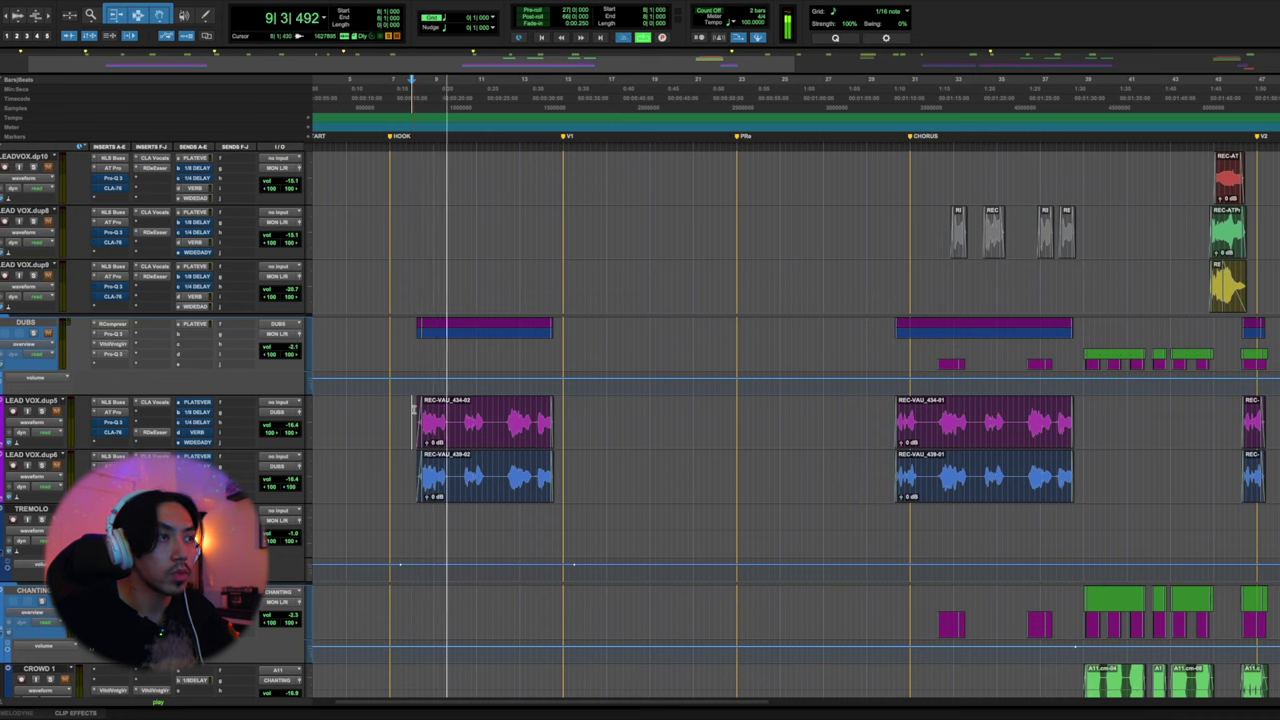
{"action": "key", "text": "space"}
{"action": "key", "text": "space"}
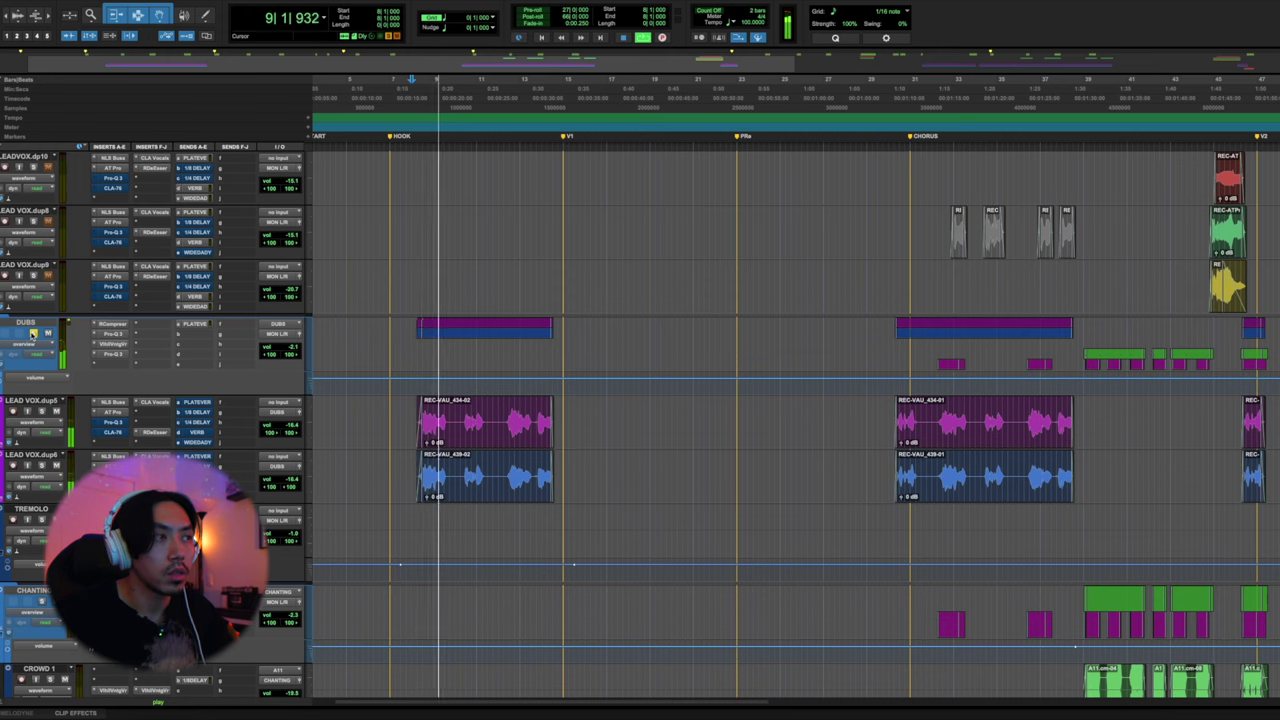
{"action": "key", "text": "space"}
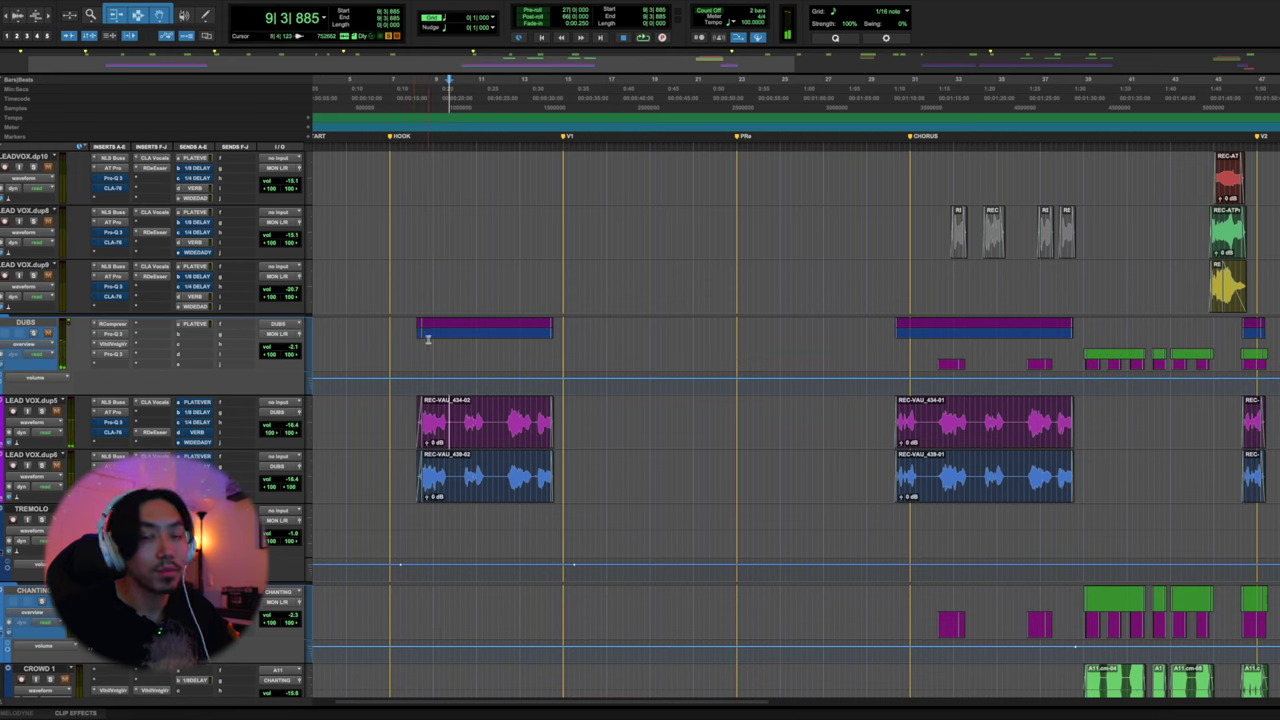
{"action": "scroll", "coordinate": [450, 355], "scroll_direction": "down", "scroll_amount": 10}
Set the play start at bar 22 beat 4 and play the A1 pre-chorus harmony stack
{"action": "left_click", "coordinate": [727, 295]}
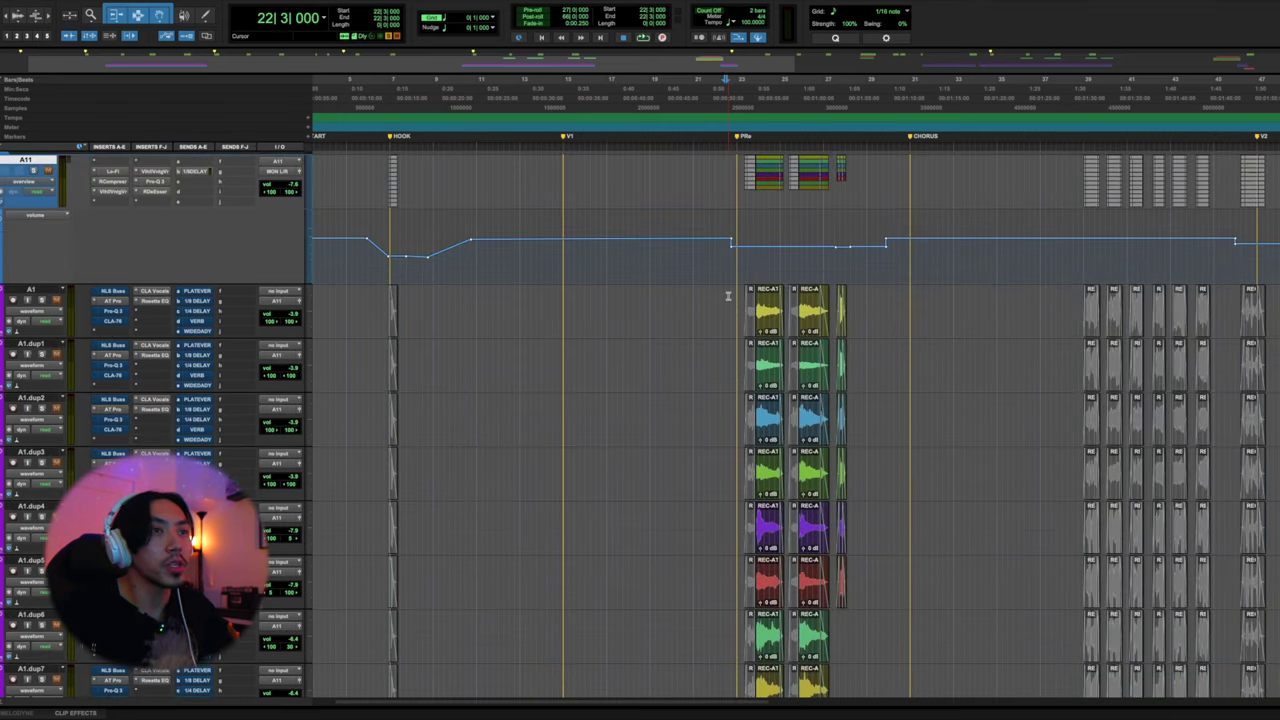
{"action": "key", "text": "ctrl+bracketright"}
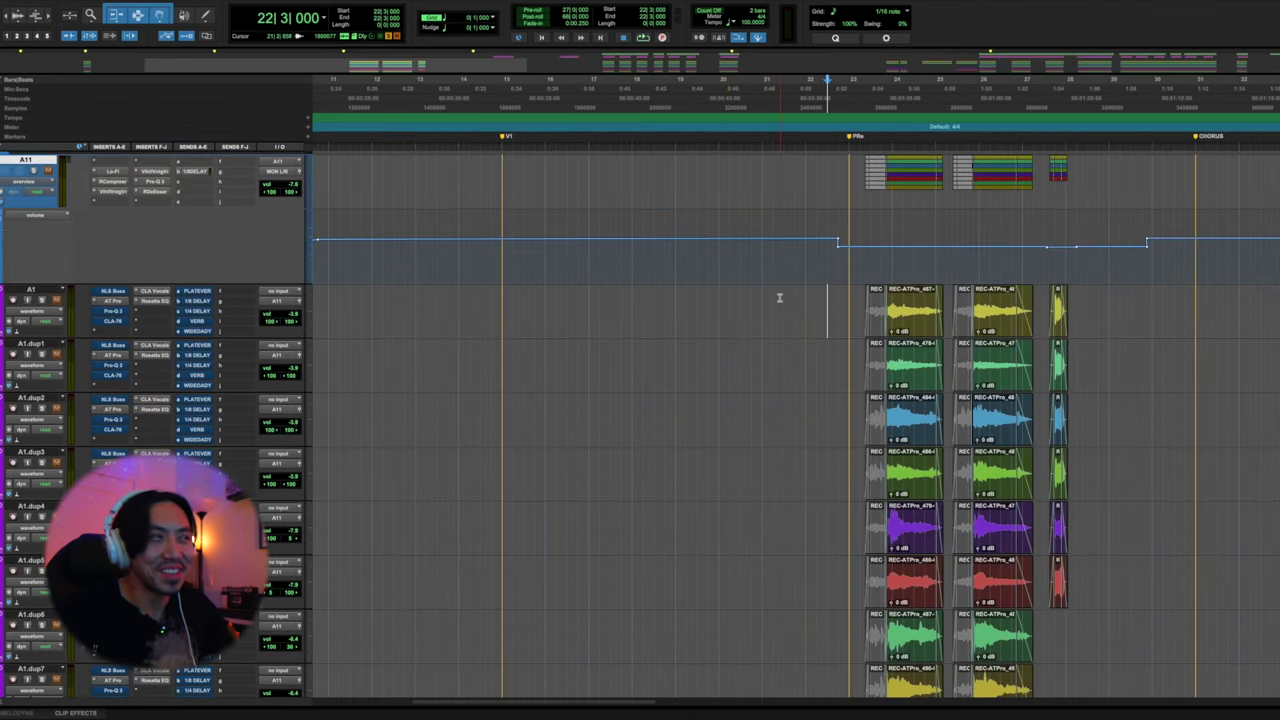
{"action": "scroll", "coordinate": [779, 297], "scroll_direction": "right", "scroll_amount": 2}
{"action": "scroll", "coordinate": [779, 297], "scroll_direction": "down", "scroll_amount": 5}
{"action": "scroll", "coordinate": [779, 297], "scroll_direction": "up", "scroll_amount": 6}
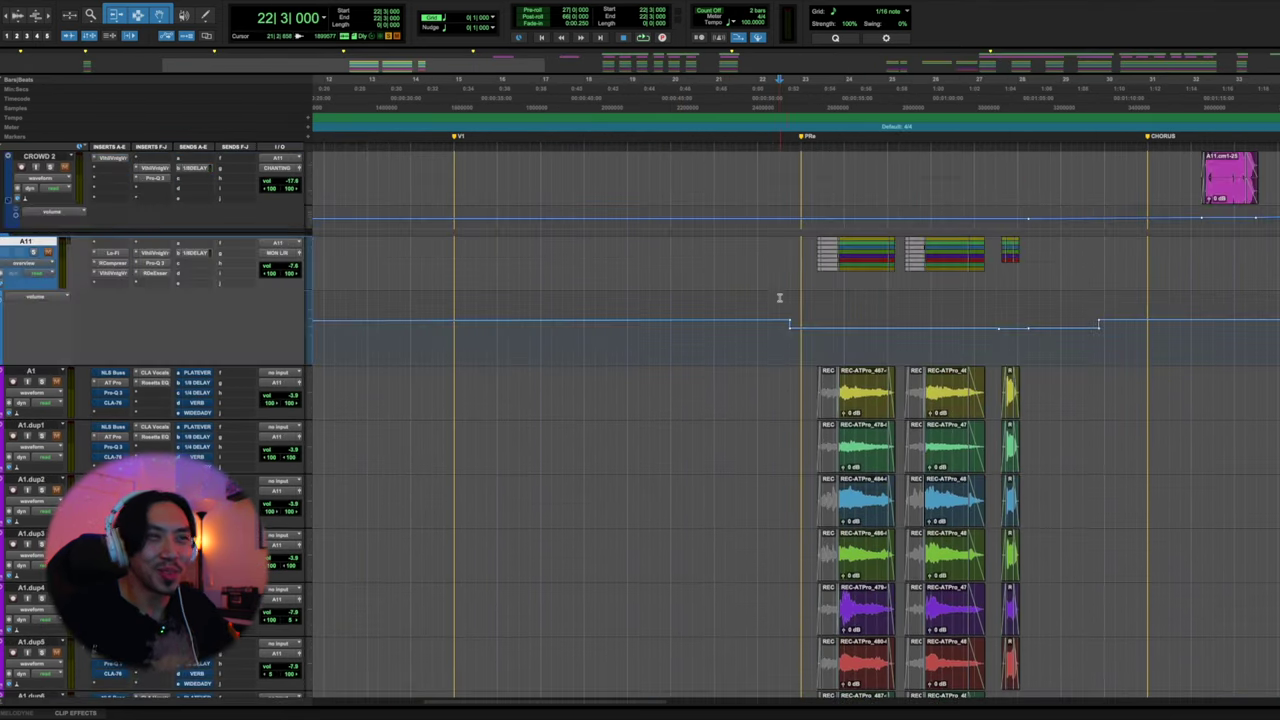
{"action": "left_click", "coordinate": [791, 375]}
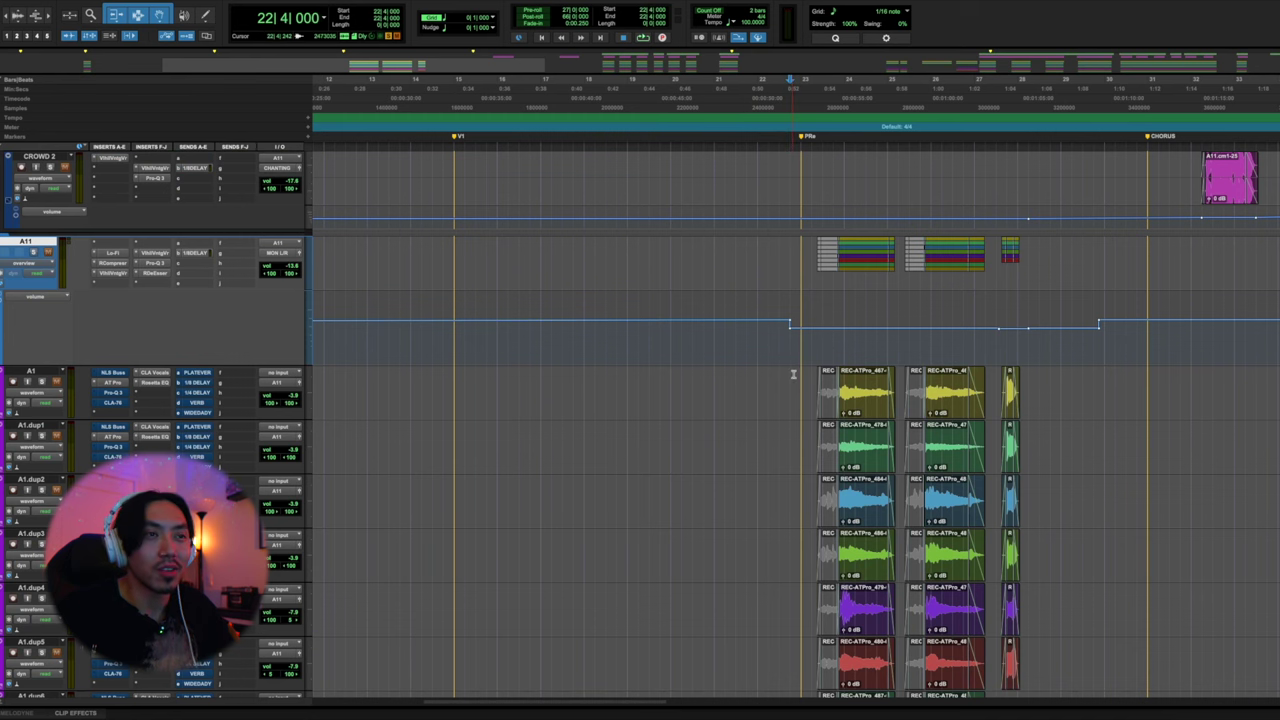
{"action": "key", "text": "ctrl+bracketleft"}
{"action": "key", "text": "space"}
{"action": "key", "text": "ctrl+bracketright"}
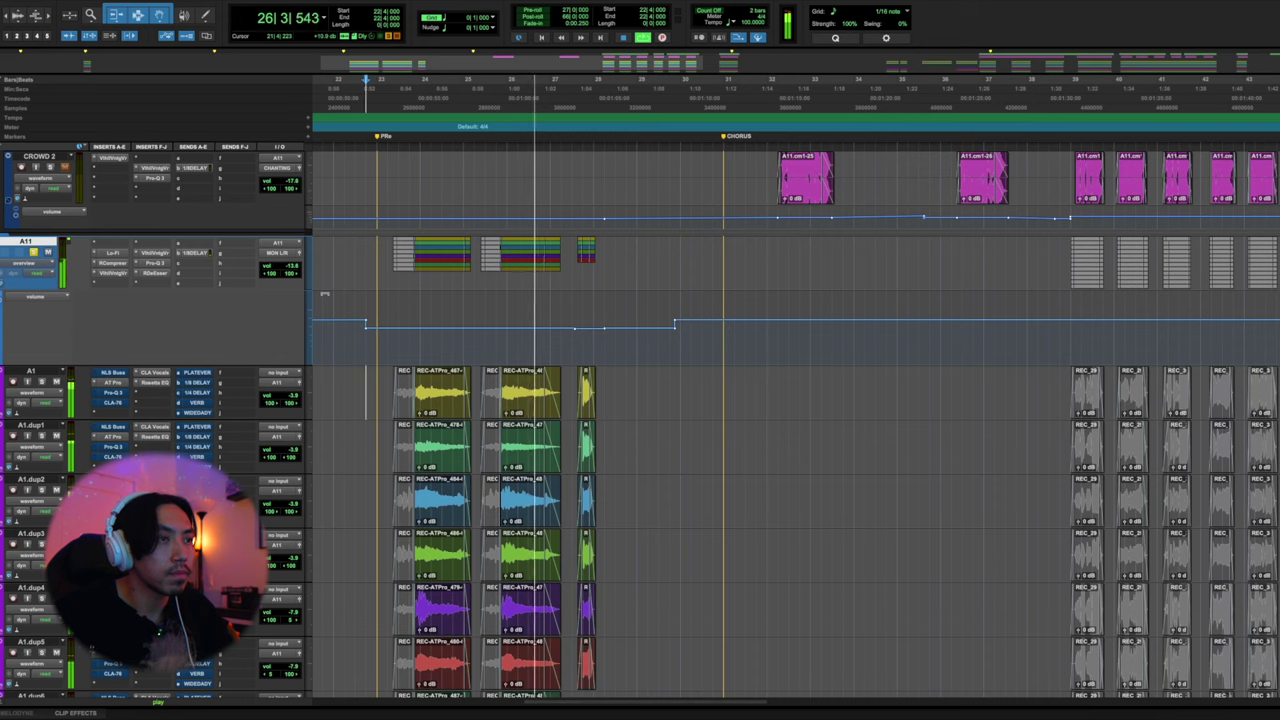
{"action": "scroll", "coordinate": [324, 294], "scroll_direction": "down", "scroll_amount": 1}
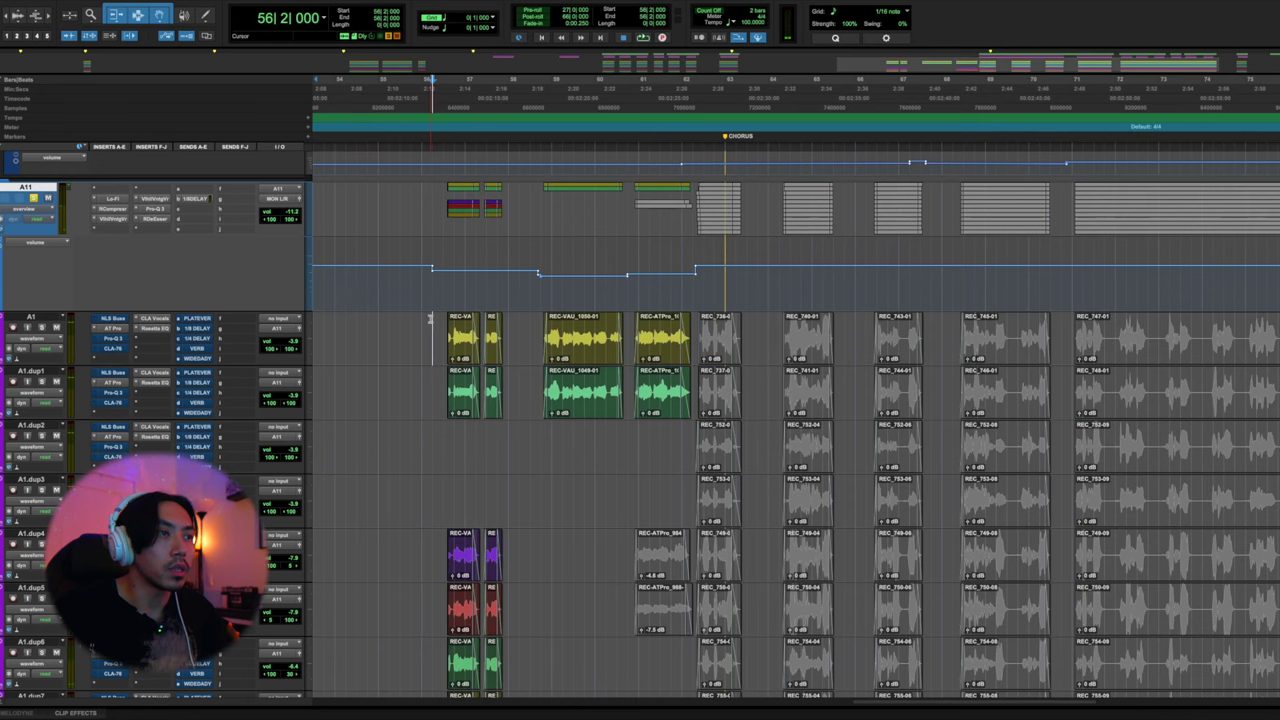
Play from bar 56 while scrolling to LDVX, LEAD VOX 1, LEAD VOX 2 and GLUED DUB
{"action": "scroll", "coordinate": [430, 318], "scroll_direction": "down", "scroll_amount": 1}
{"action": "key", "text": "space"}
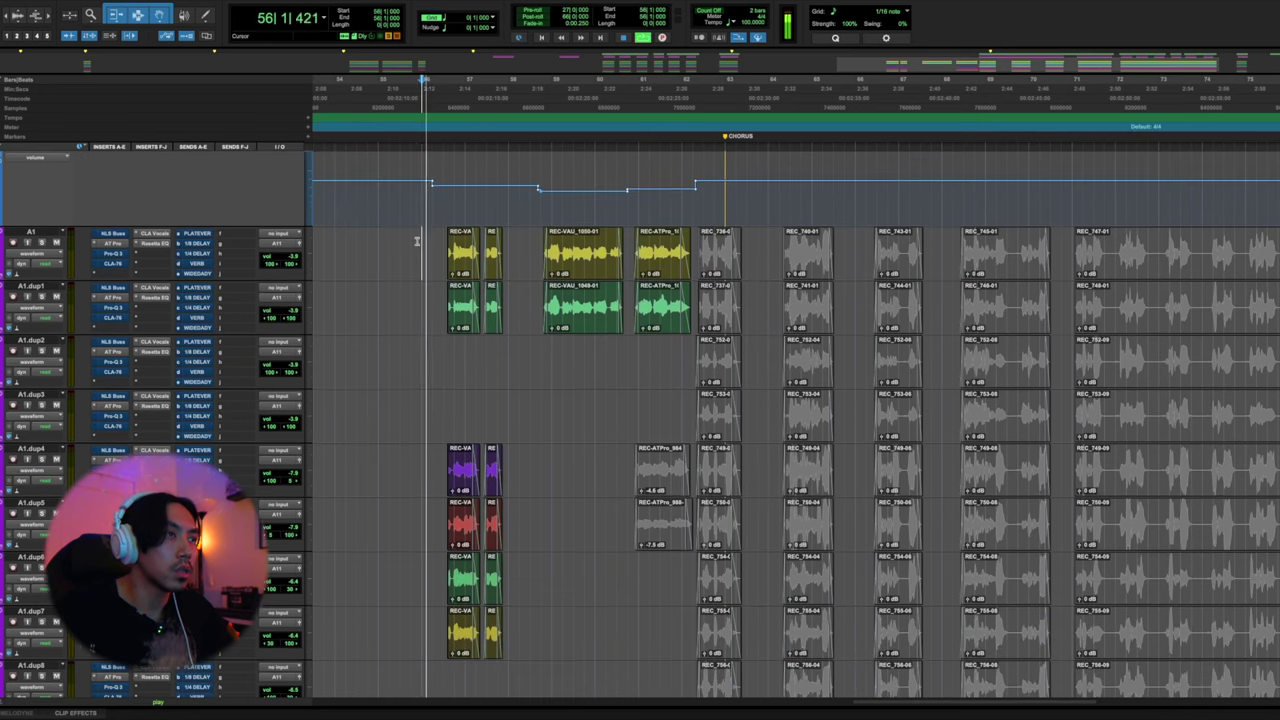
{"action": "scroll", "coordinate": [417, 241], "scroll_direction": "up", "scroll_amount": 5}
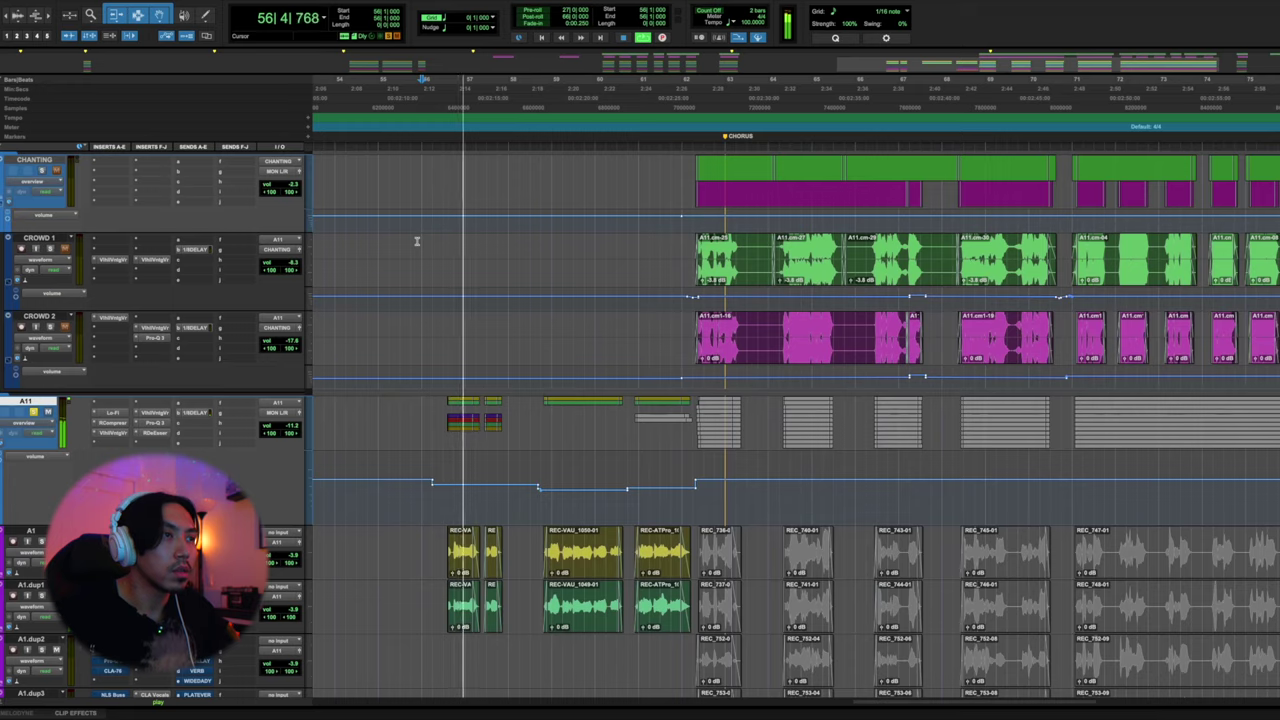
{"action": "scroll", "coordinate": [417, 241], "scroll_direction": "down", "scroll_amount": 4}
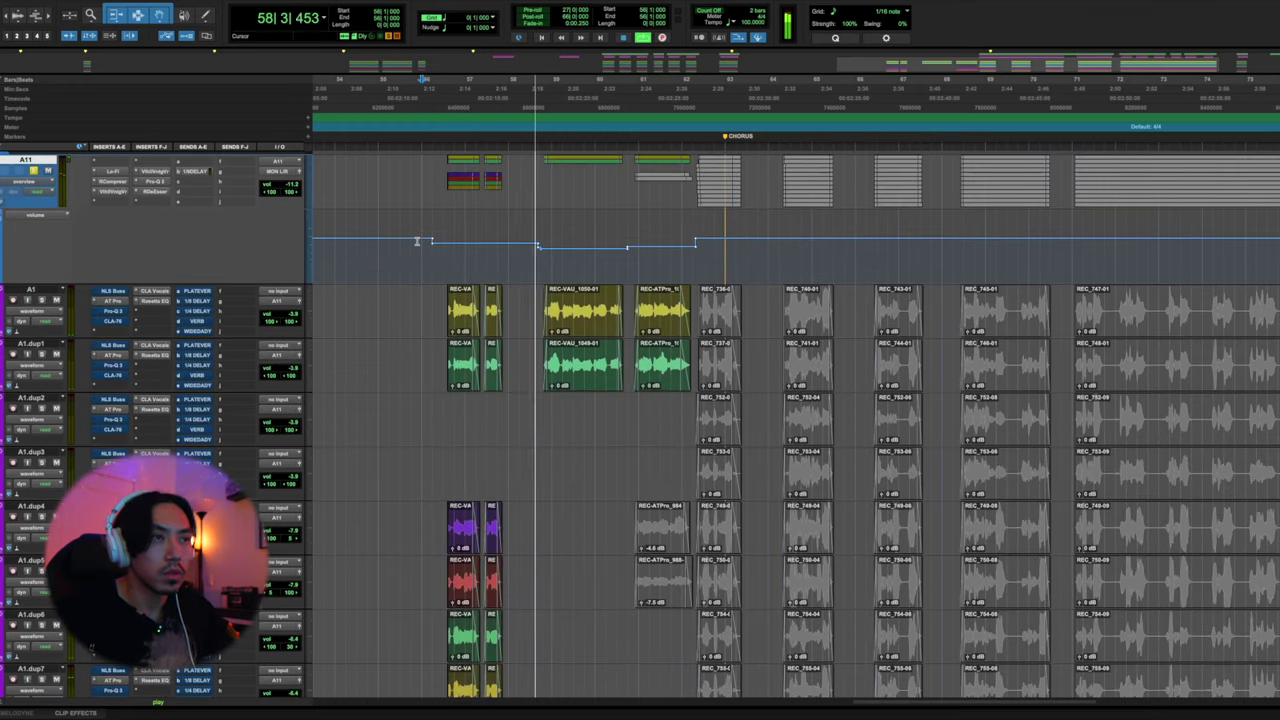
{"action": "scroll", "coordinate": [417, 241], "scroll_direction": "up", "scroll_amount": 3}
{"action": "scroll", "coordinate": [417, 241], "scroll_direction": "up", "scroll_amount": 4}
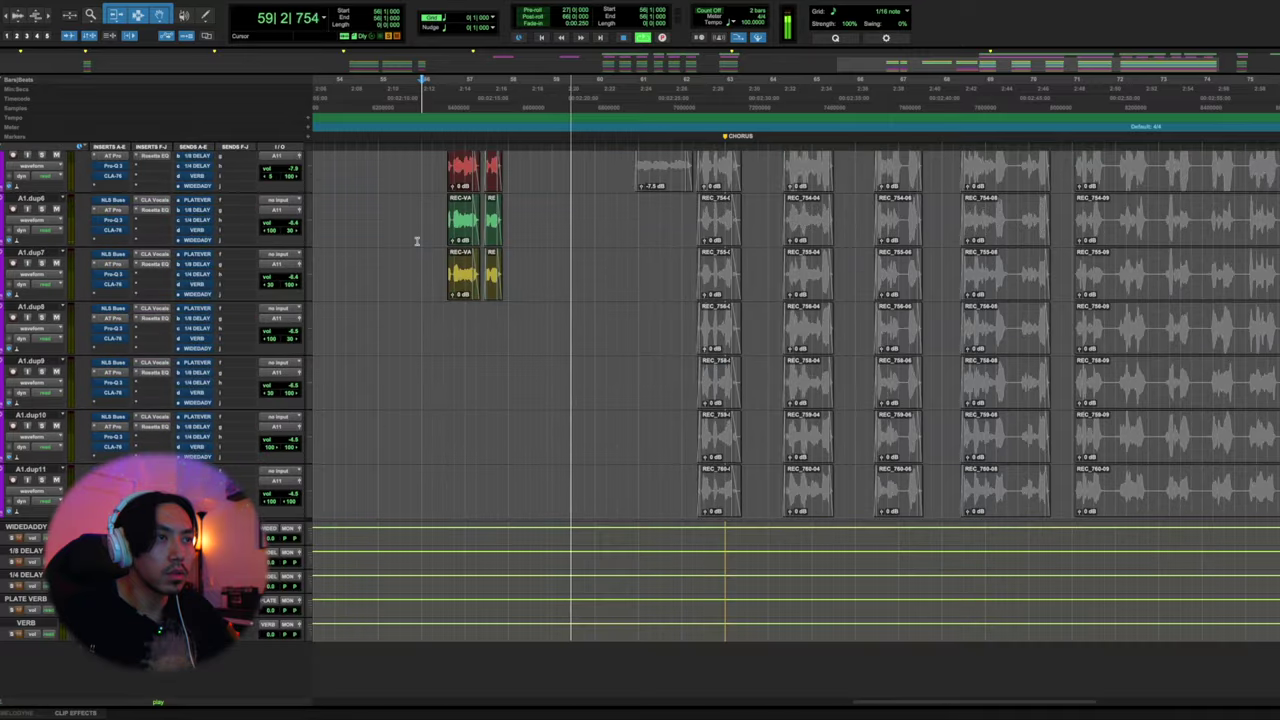
{"action": "scroll", "coordinate": [417, 241], "scroll_direction": "up", "scroll_amount": 3}
{"action": "scroll", "coordinate": [417, 241], "scroll_direction": "down", "scroll_amount": 6}
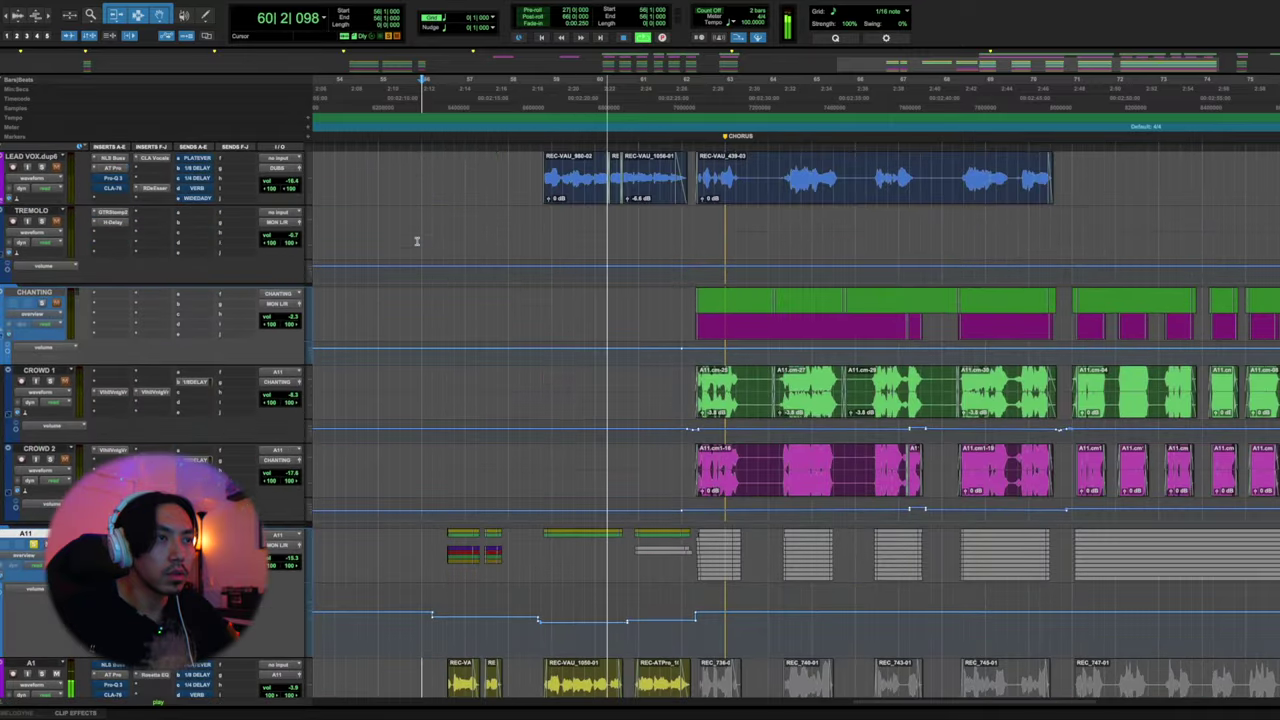
{"action": "scroll", "coordinate": [417, 241], "scroll_direction": "up", "scroll_amount": 5}
{"action": "scroll", "coordinate": [417, 241], "scroll_direction": "down", "scroll_amount": 4}
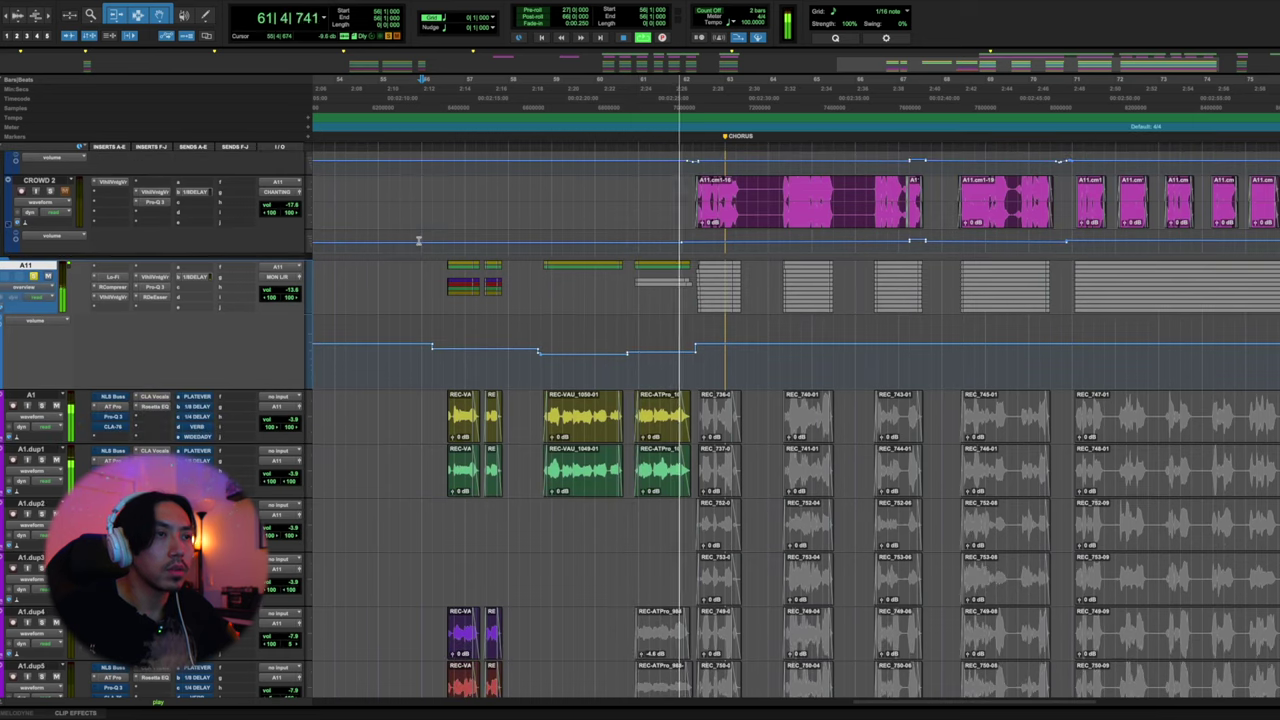
{"action": "scroll", "coordinate": [732, 325], "scroll_direction": "down", "scroll_amount": 10}
{"action": "scroll", "coordinate": [732, 325], "scroll_direction": "up", "scroll_amount": 5}
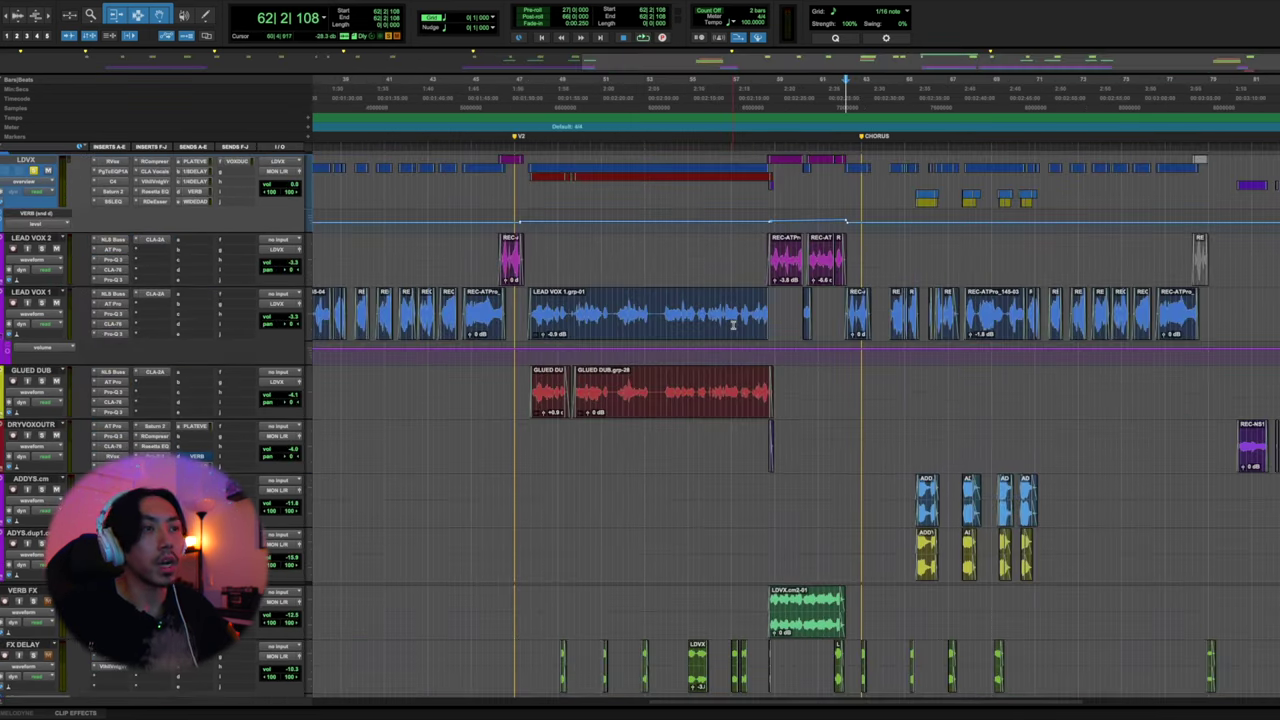
Move the play start to the V2 marker at bar 47 and zoom in around it
{"action": "left_click", "coordinate": [522, 430]}
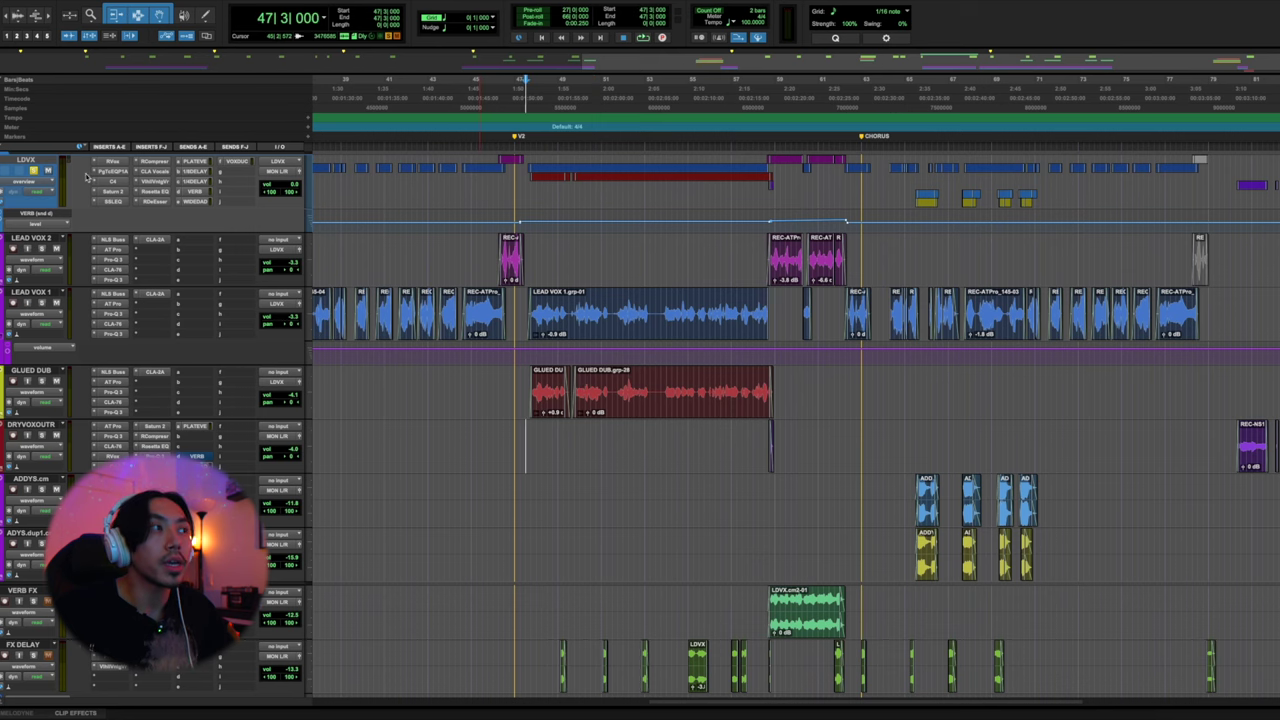
{"action": "scroll", "coordinate": [47, 268], "scroll_direction": "down", "scroll_amount": 15}
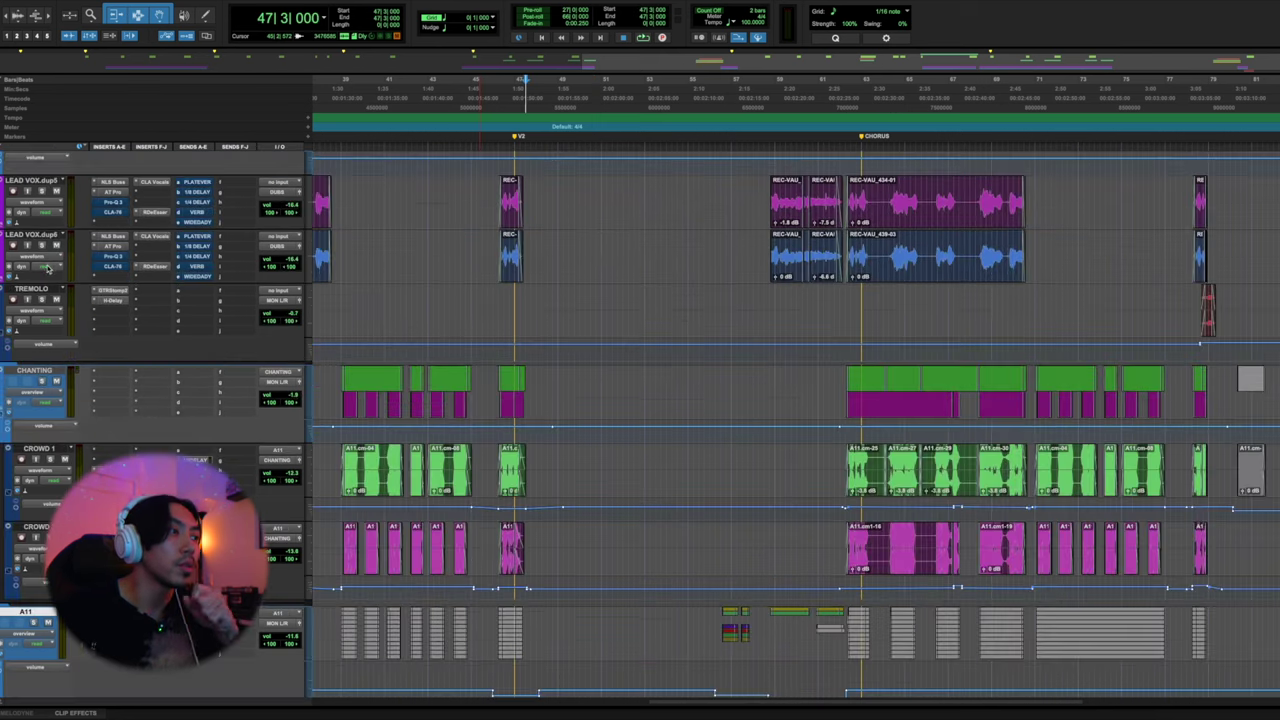
{"action": "scroll", "coordinate": [60, 257], "scroll_direction": "down", "scroll_amount": 10}
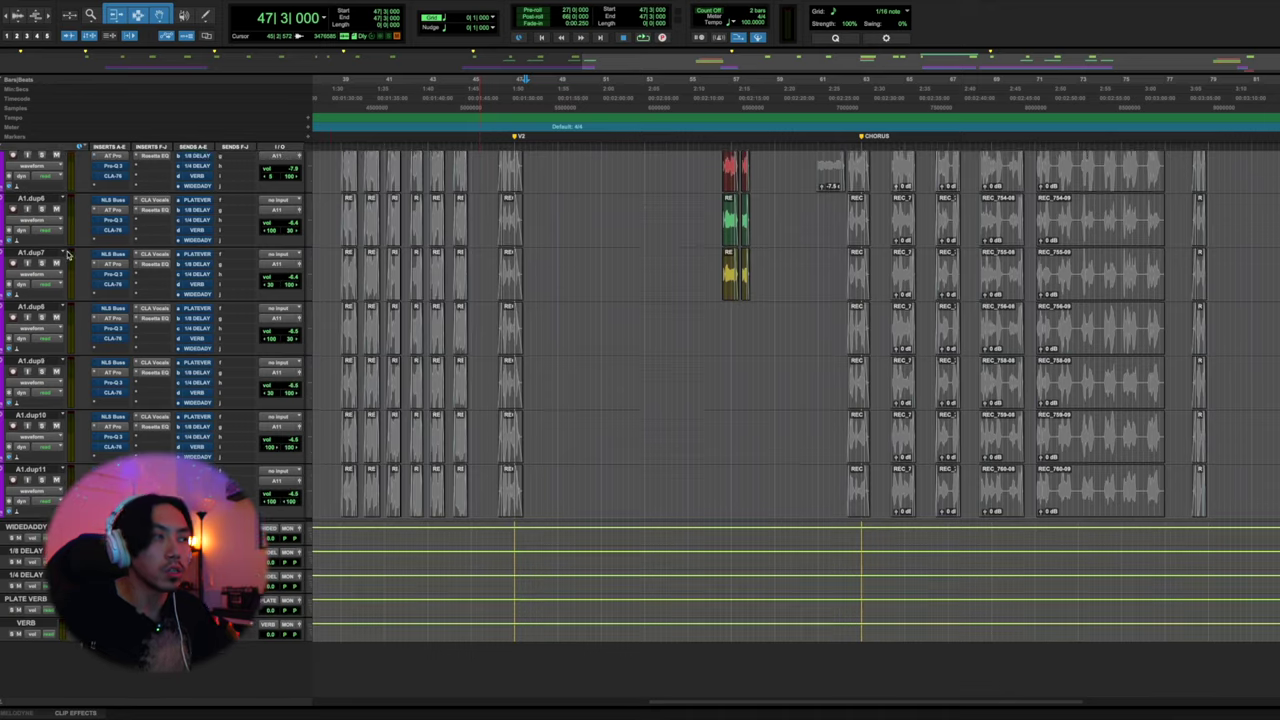
{"action": "scroll", "coordinate": [793, 307], "scroll_direction": "up", "scroll_amount": 15}
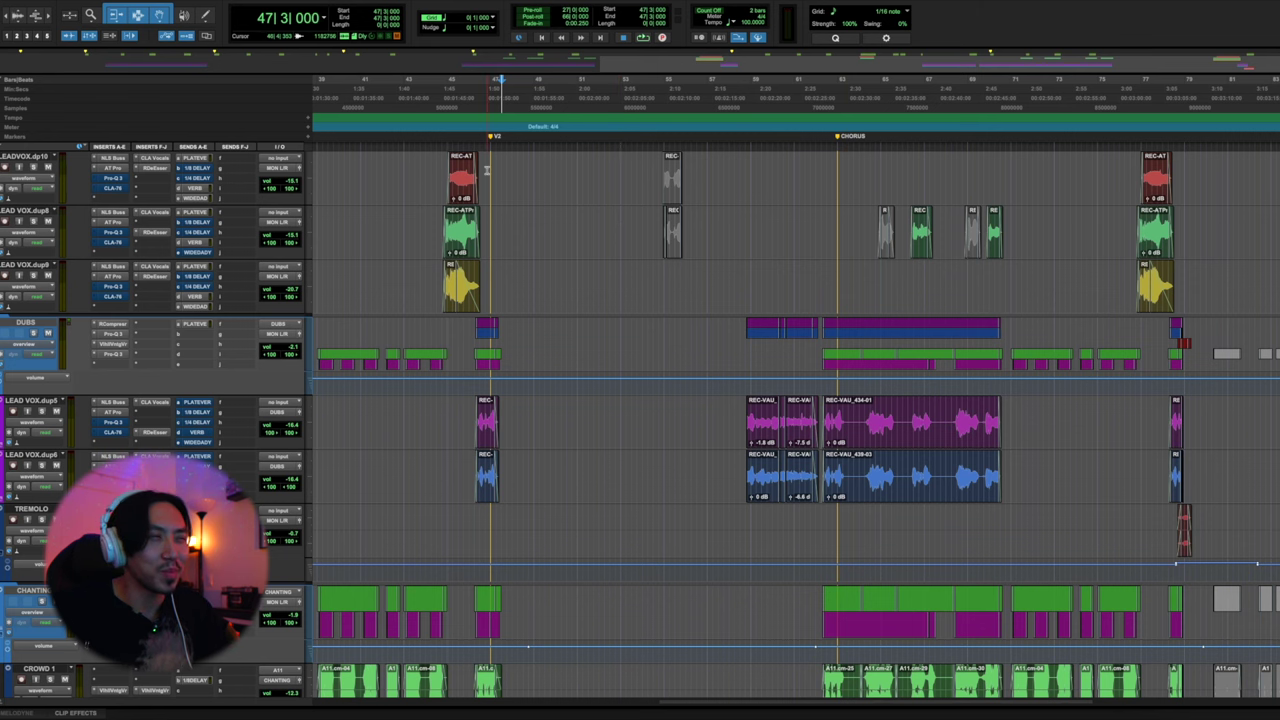
{"action": "scroll", "coordinate": [487, 170], "scroll_direction": "up", "scroll_amount": 10}
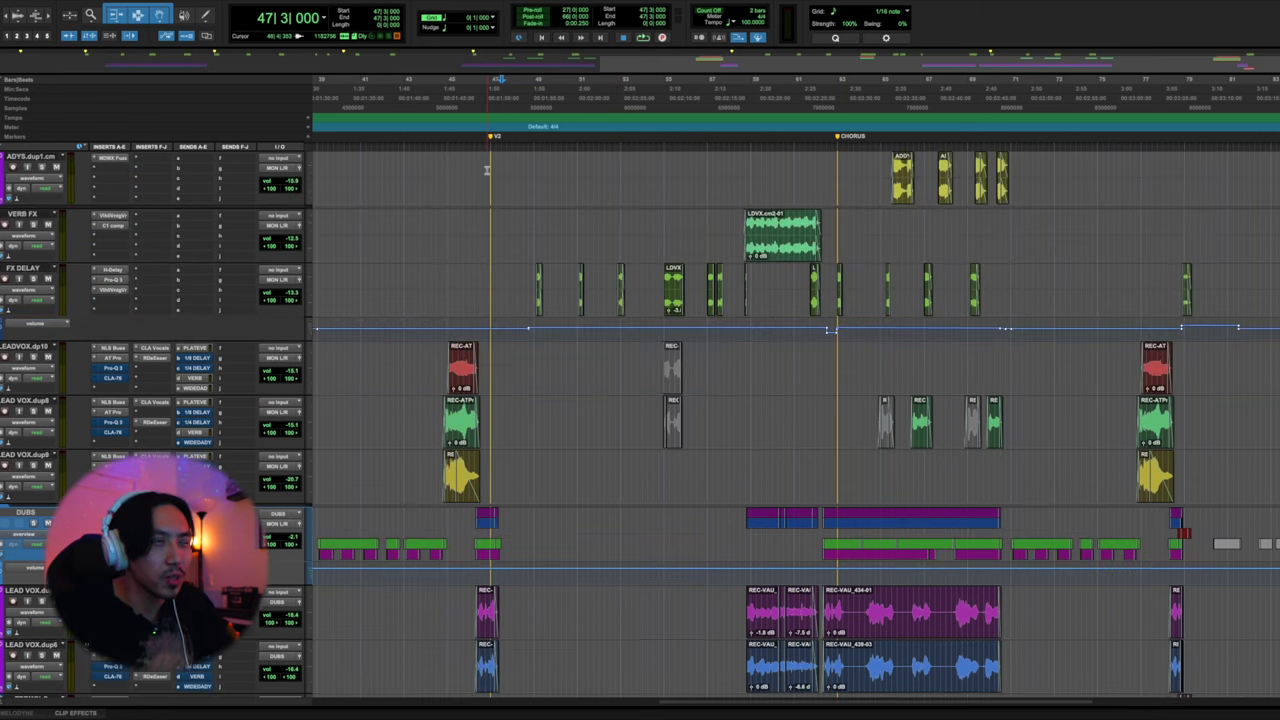
{"action": "scroll", "coordinate": [487, 170], "scroll_direction": "up", "scroll_amount": 10}
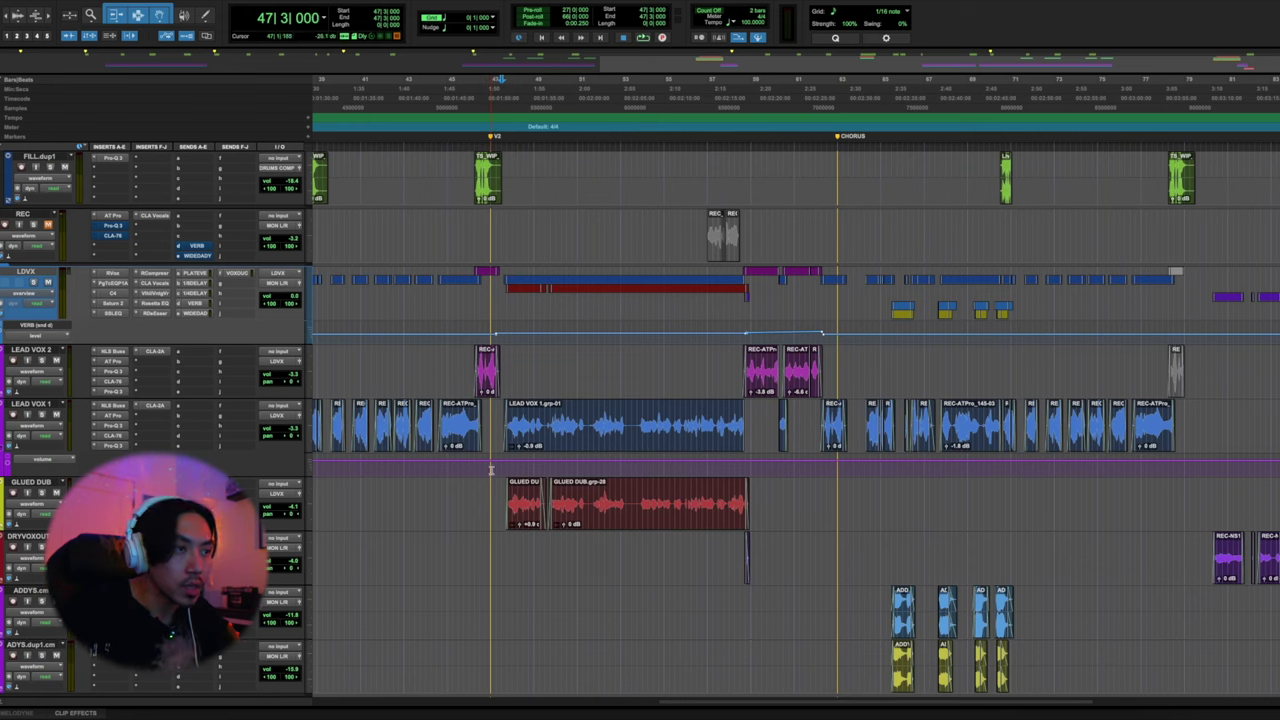
{"action": "key", "text": "ctrl+bracketright"}
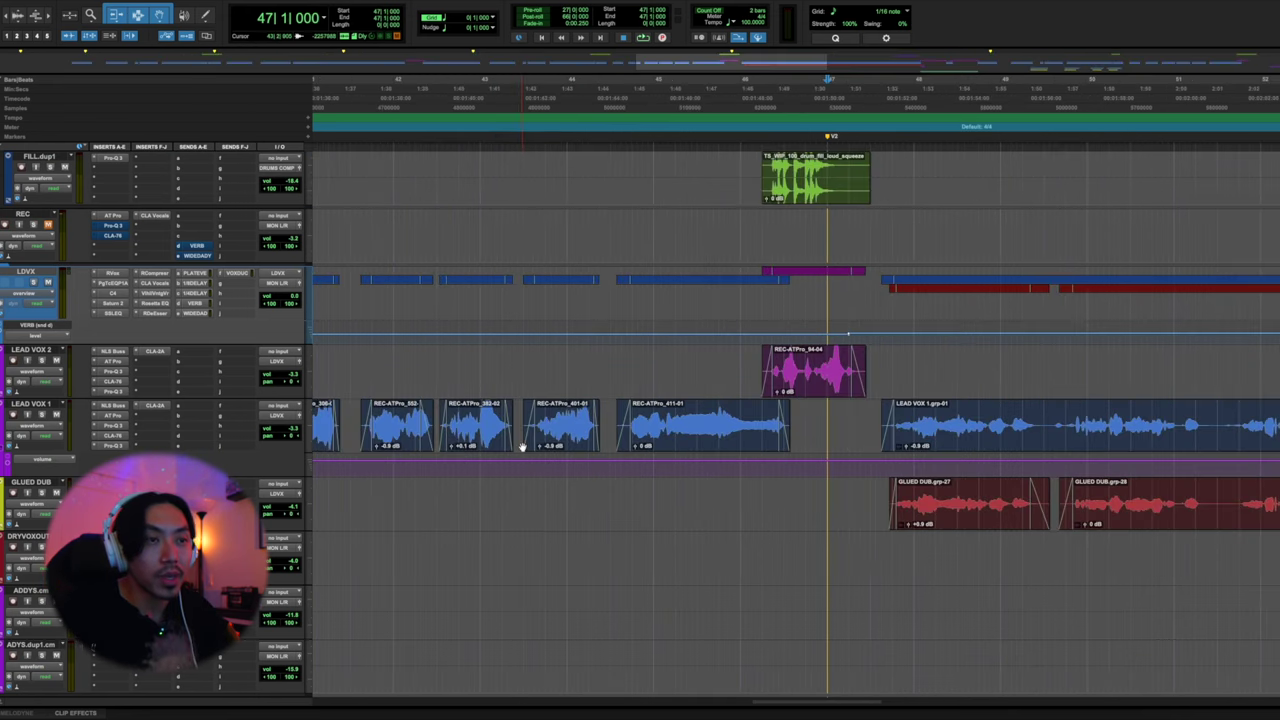
Play the second verse from 47|2|000, hearing LEAD VOX 1 doubled by GLUED DUB
{"action": "key", "text": "ctrl+bracketleft"}
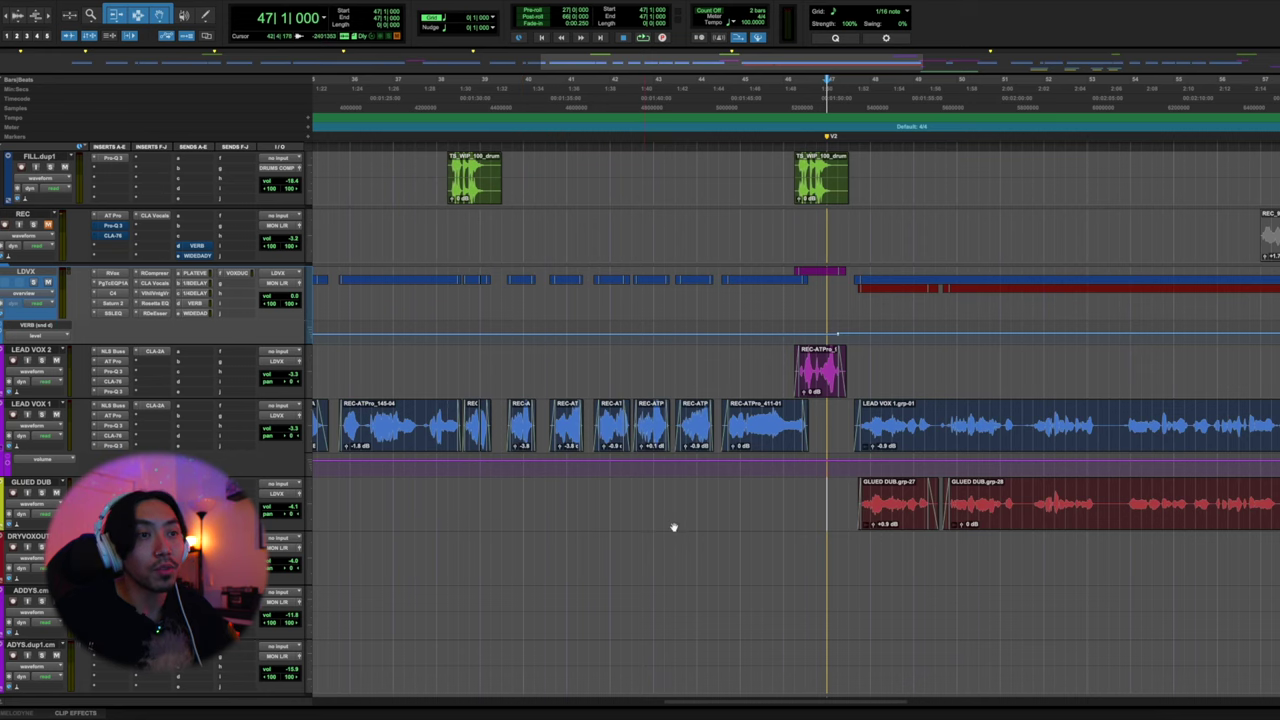
{"action": "scroll", "coordinate": [795, 503], "scroll_direction": "right", "scroll_amount": 3}
{"action": "scroll", "coordinate": [703, 493], "scroll_direction": "right", "scroll_amount": 3}
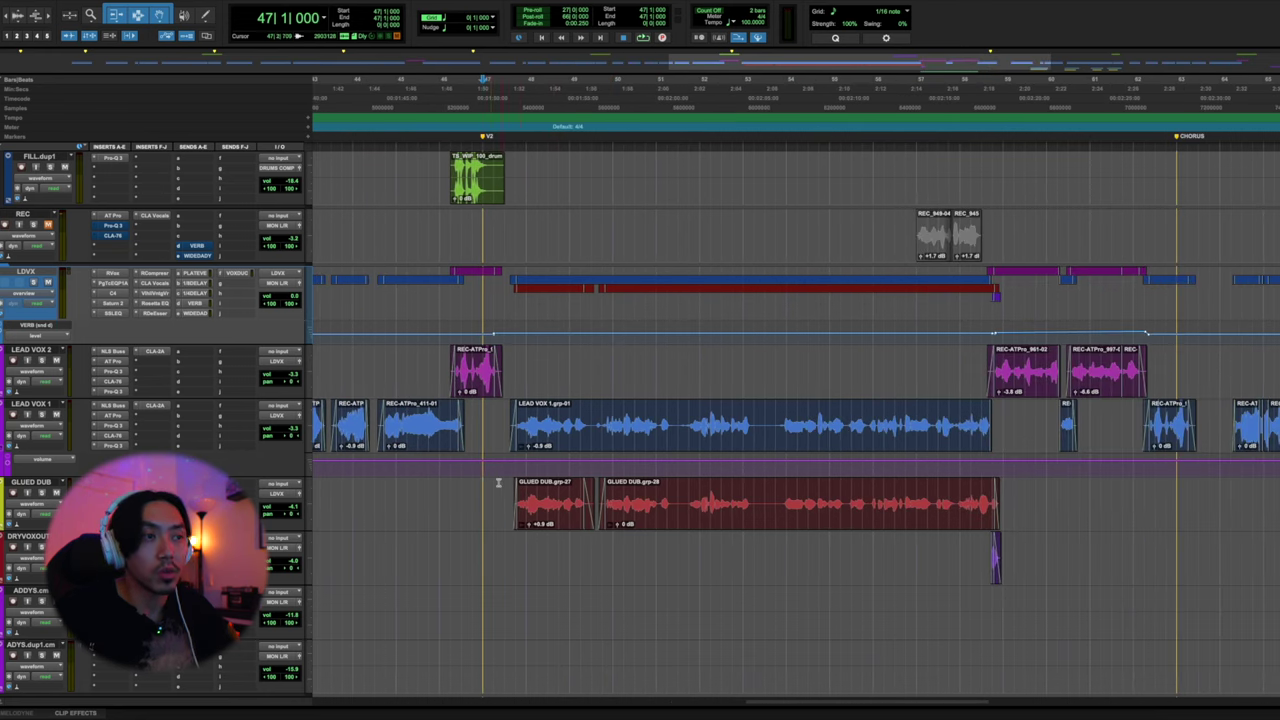
{"action": "left_click", "coordinate": [494, 485]}
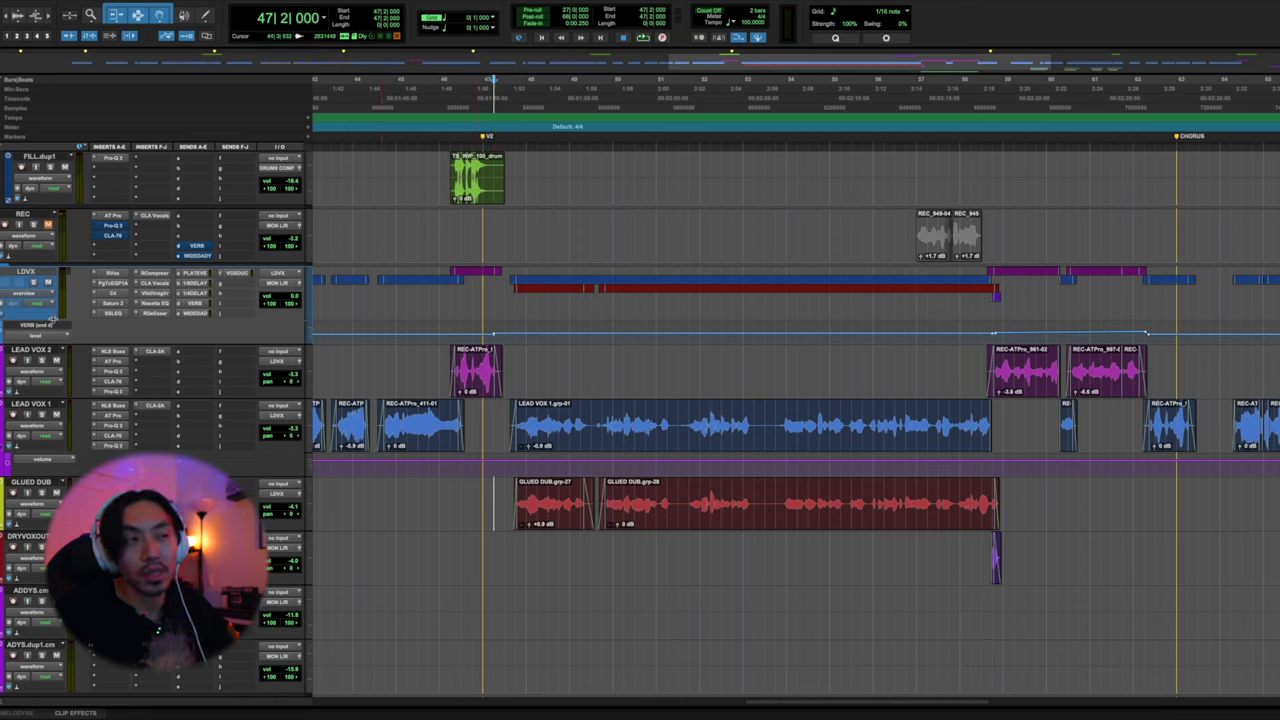
{"action": "key", "text": "space"}
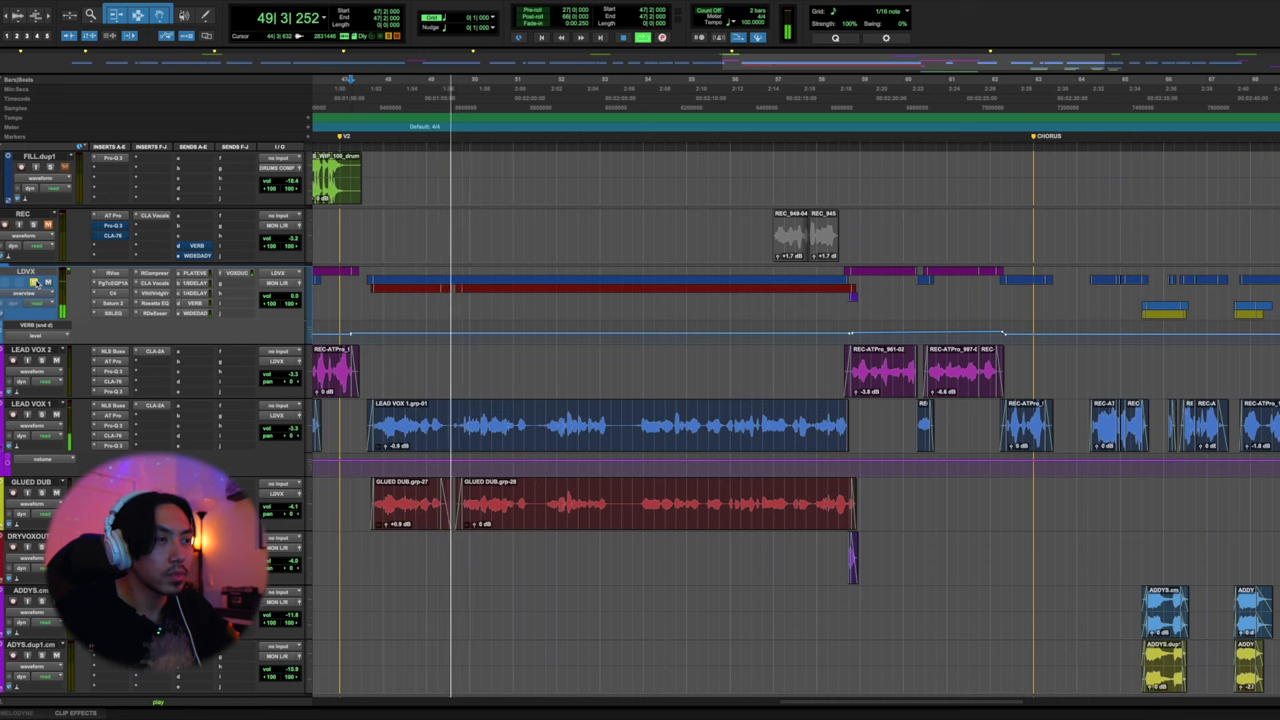
{"action": "scroll", "coordinate": [430, 660], "scroll_direction": "left", "scroll_amount": 2}
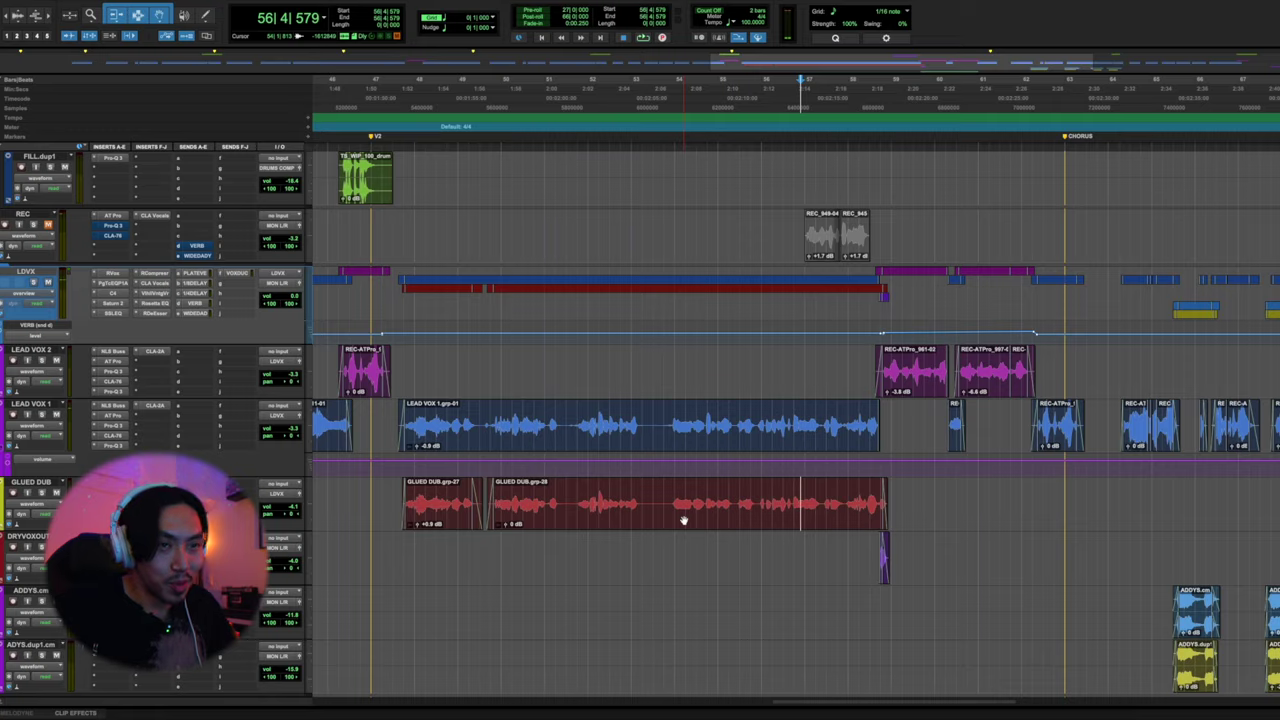
{"action": "scroll", "coordinate": [684, 521], "scroll_direction": "right", "scroll_amount": 10}
Play the purple DRYVOXOUTR outro clips from bar 80 on the GLUED DUB track, then stop
{"action": "left_click", "coordinate": [719, 490]}
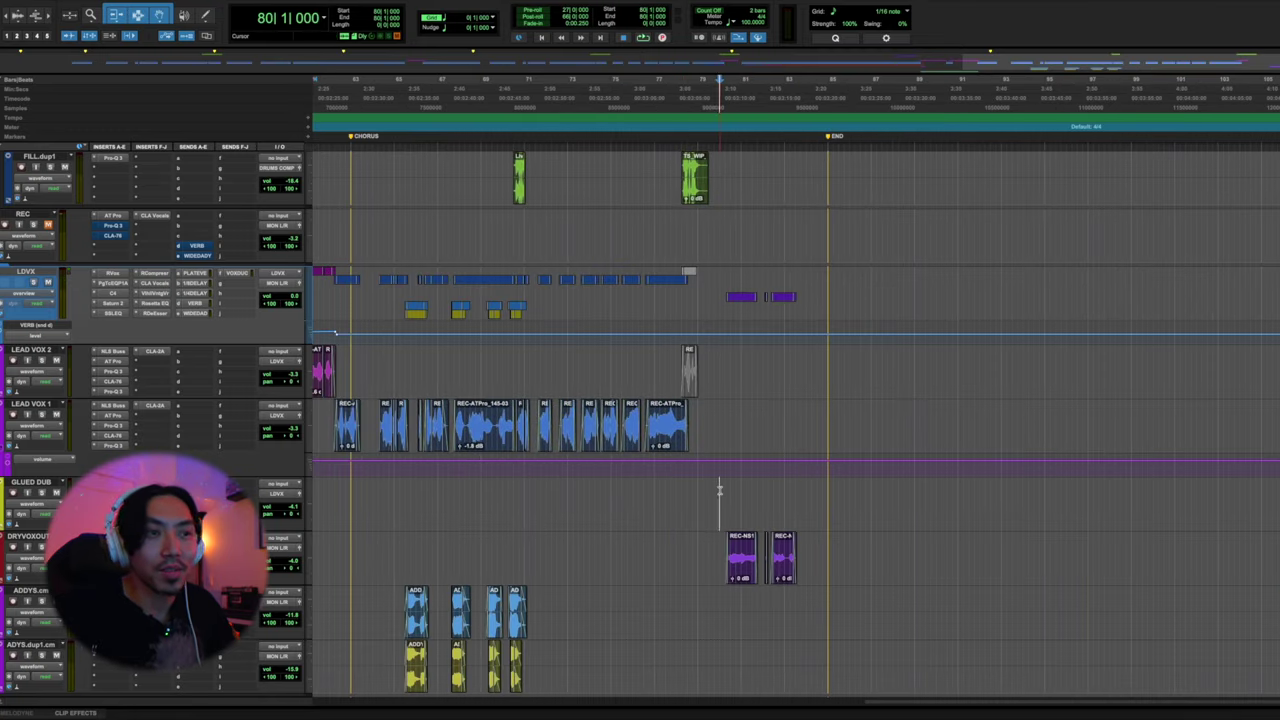
{"action": "key", "text": "space"}
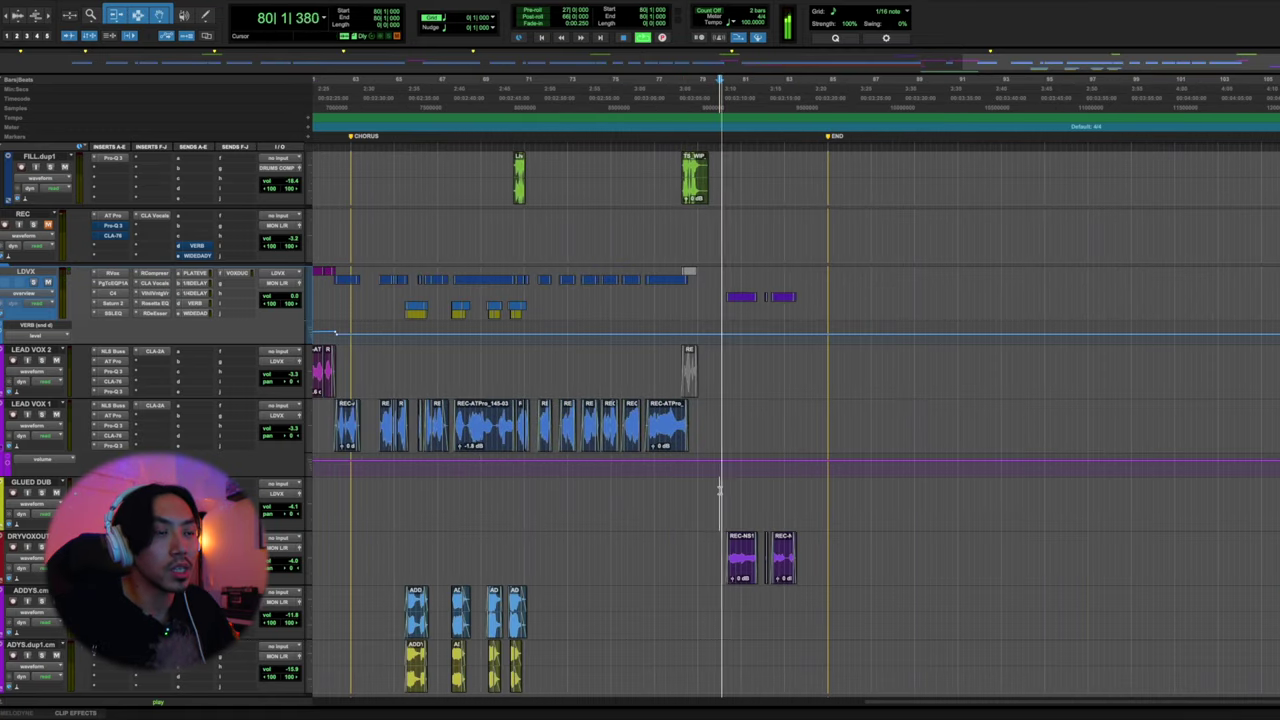
{"action": "scroll", "coordinate": [719, 505], "scroll_direction": "down", "scroll_amount": 6}
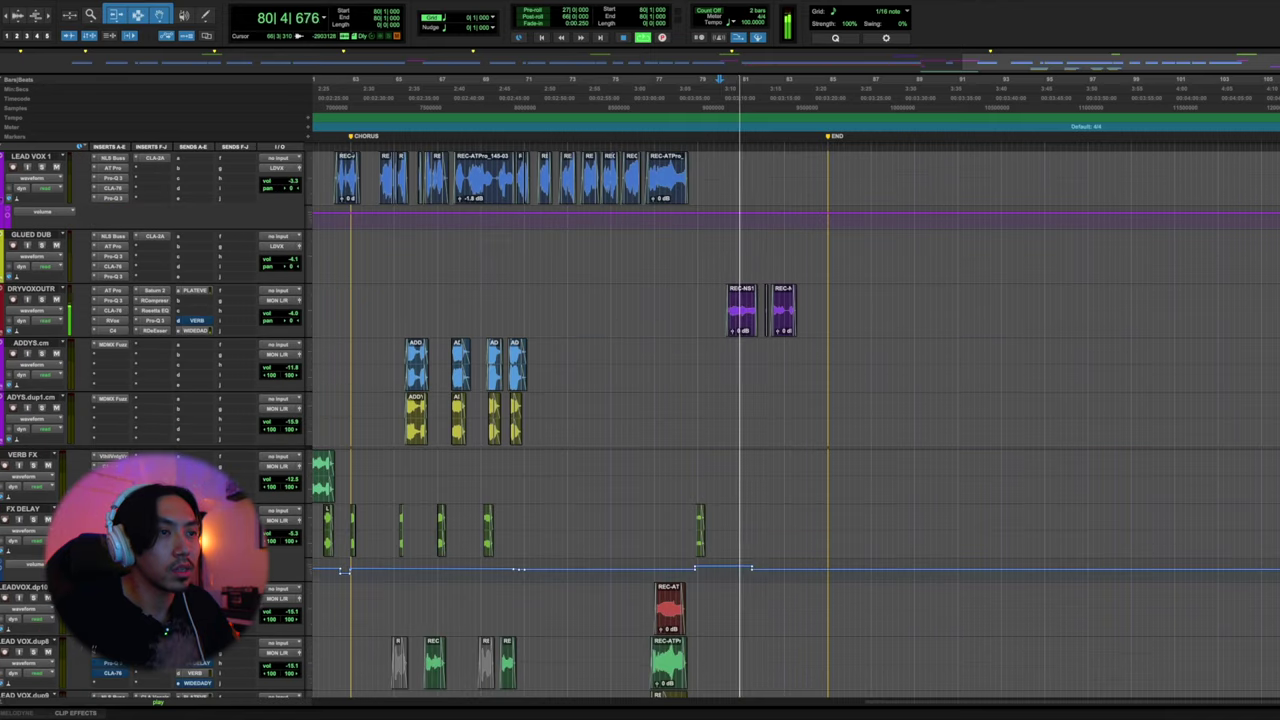
{"action": "scroll", "coordinate": [719, 505], "scroll_direction": "up", "scroll_amount": 2}
{"action": "scroll", "coordinate": [718, 432], "scroll_direction": "up", "scroll_amount": 1}
{"action": "key", "text": "space"}
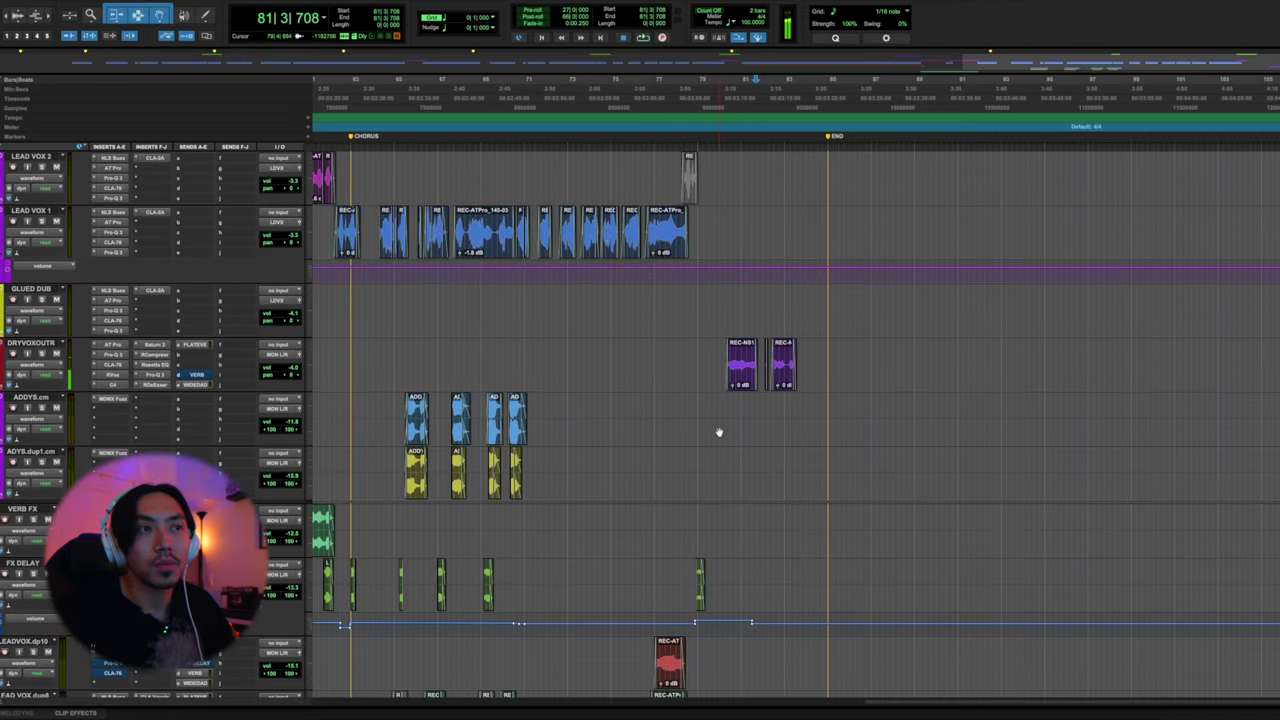
{"action": "scroll", "coordinate": [718, 432], "scroll_direction": "left", "scroll_amount": 5}
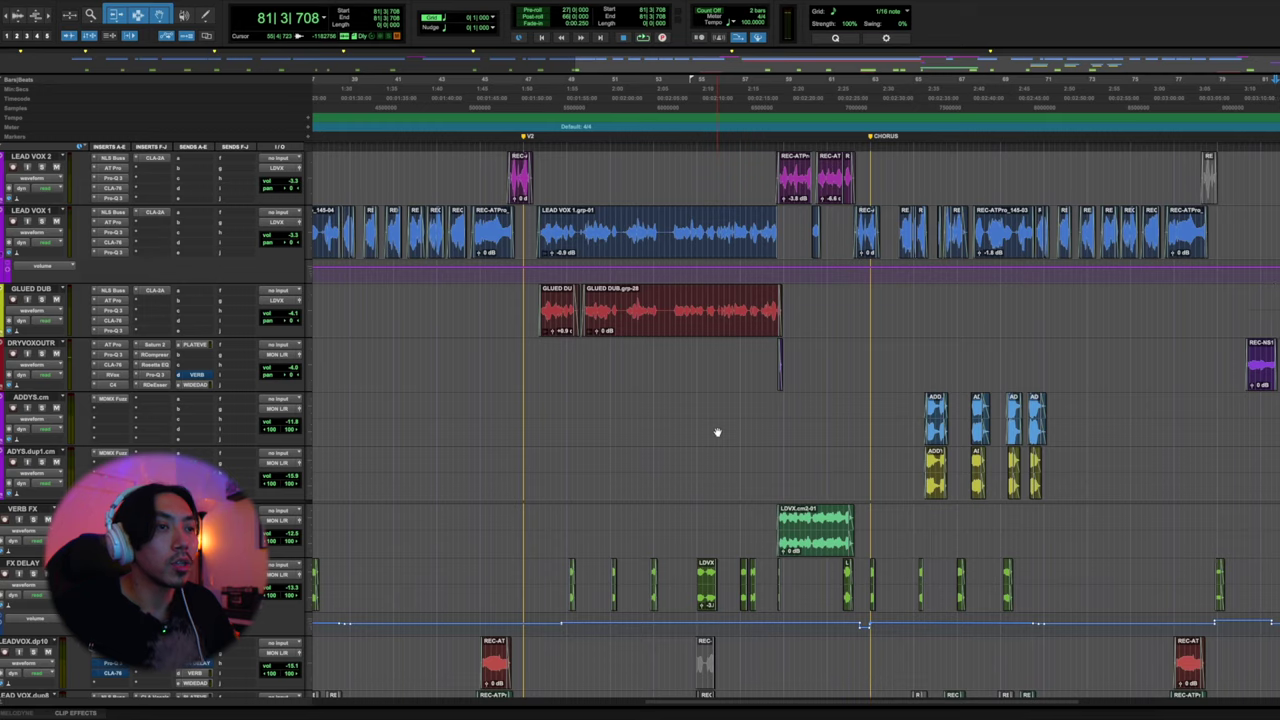
{"action": "scroll", "coordinate": [717, 432], "scroll_direction": "down", "scroll_amount": 2}
{"action": "scroll", "coordinate": [717, 432], "scroll_direction": "up", "scroll_amount": 4}
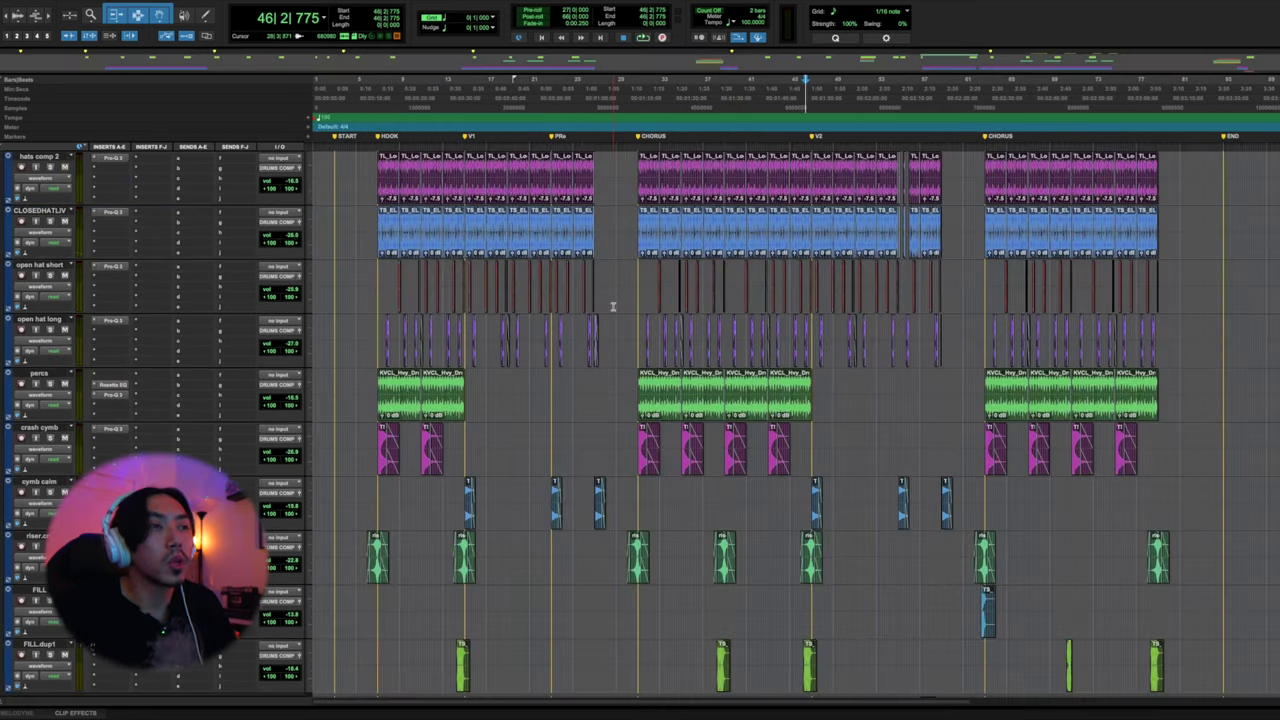
Move the play start to bar 23, zoom in, then show the vocal channel strips in the Mix window
{"action": "scroll", "coordinate": [613, 306], "scroll_direction": "down", "scroll_amount": 10}
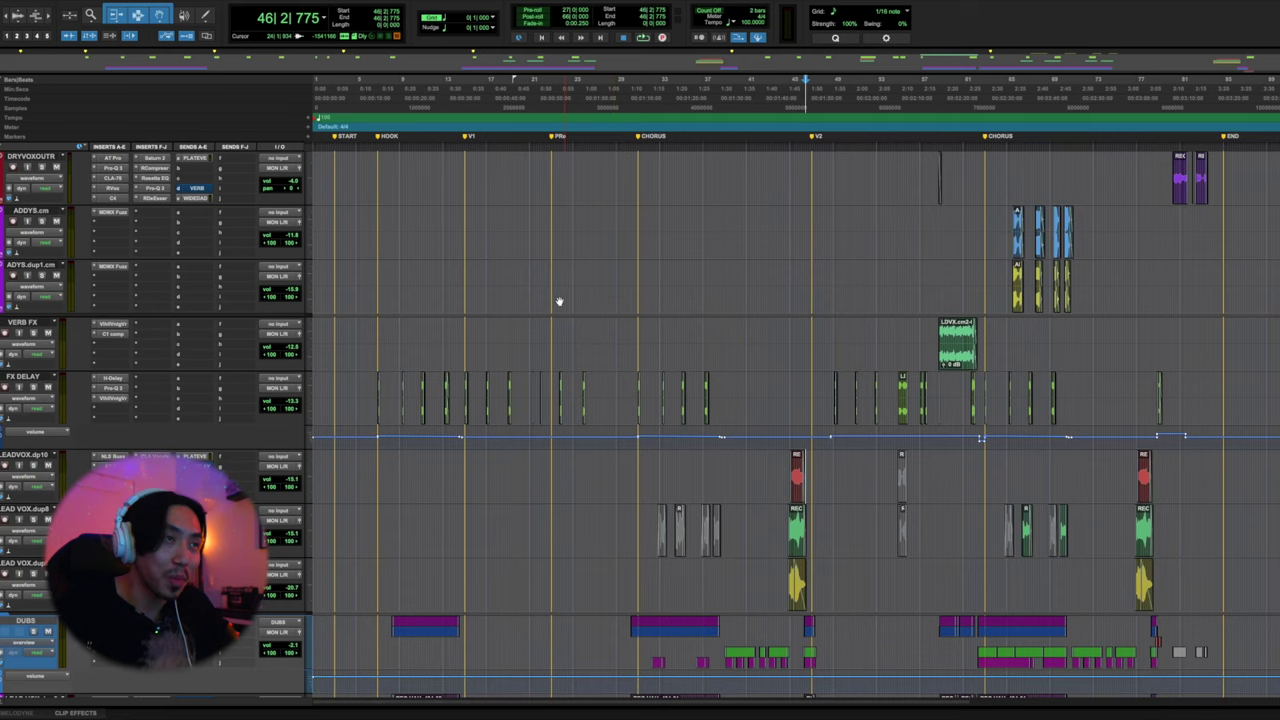
{"action": "scroll", "coordinate": [559, 301], "scroll_direction": "up", "scroll_amount": 5}
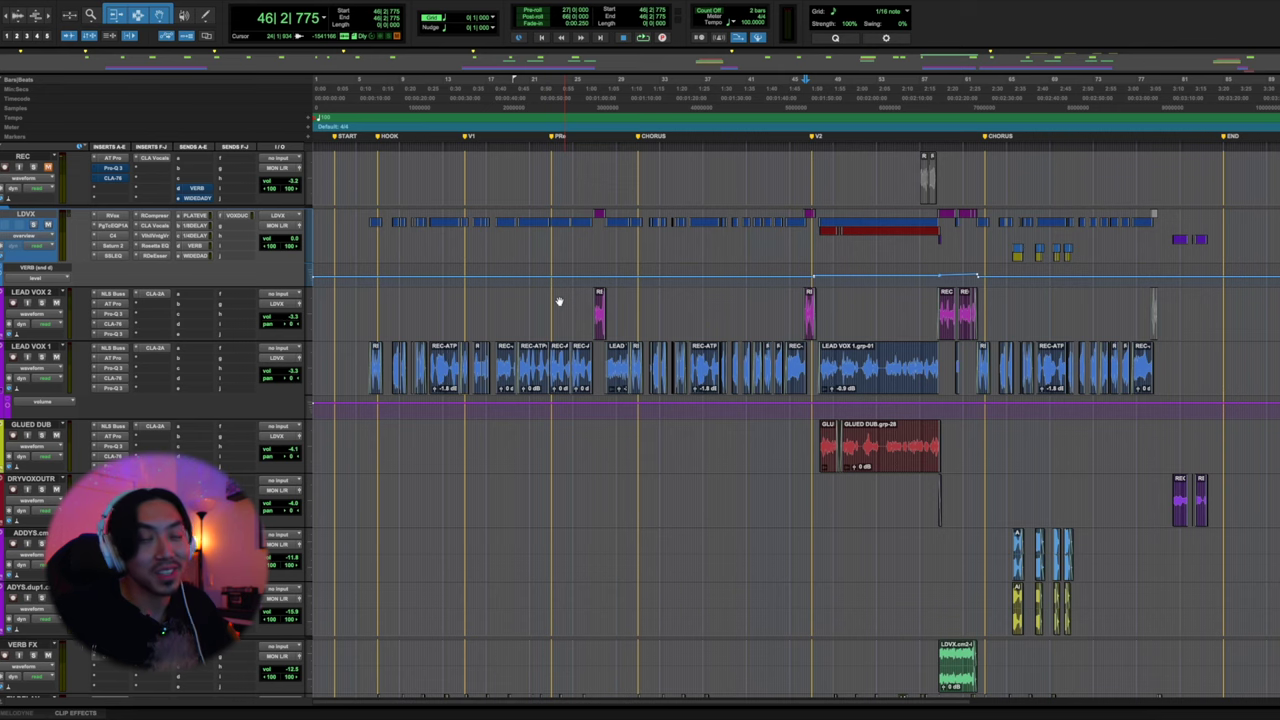
{"action": "left_click", "coordinate": [559, 300]}
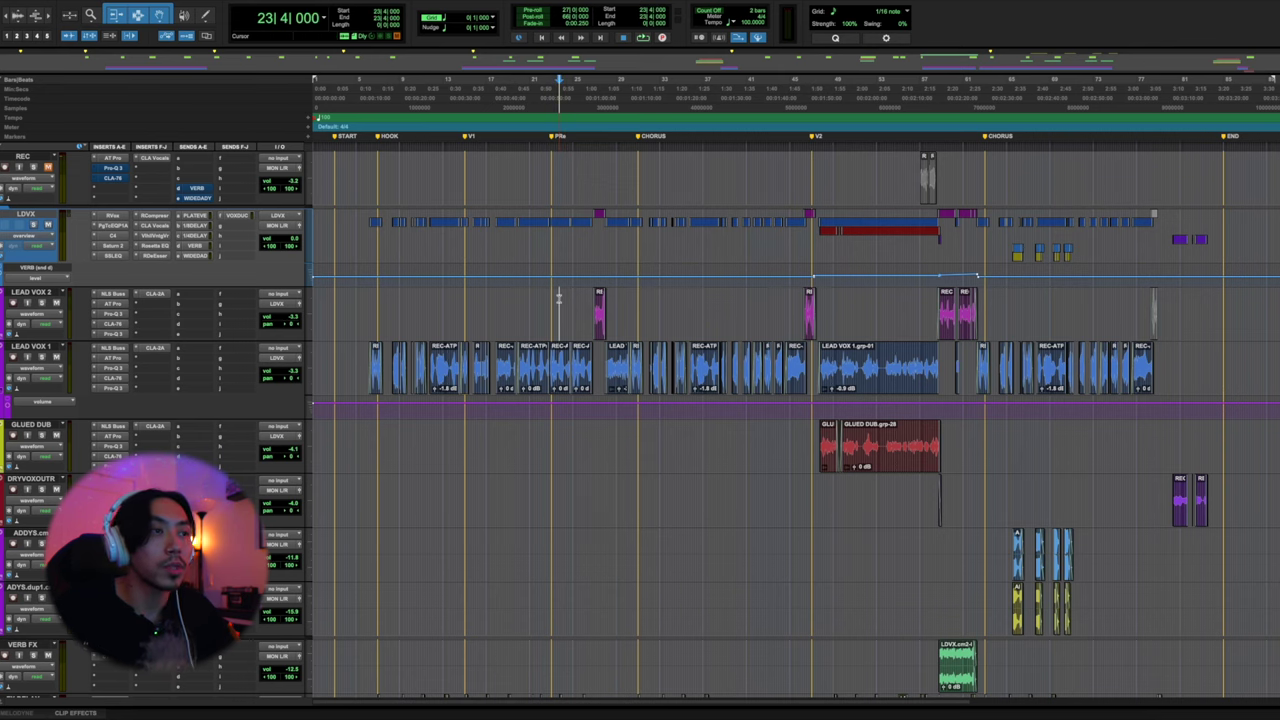
{"action": "key", "text": "ctrl+bracketright"}
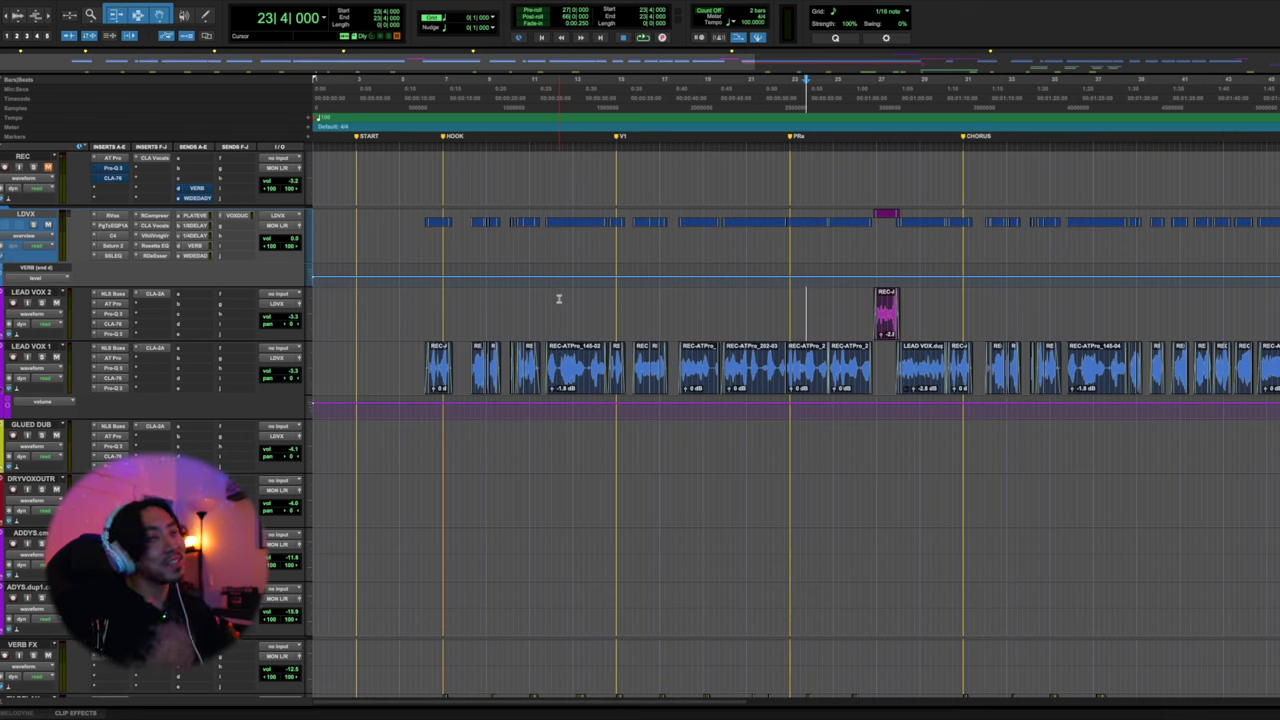
{"action": "scroll", "coordinate": [559, 298], "scroll_direction": "down", "scroll_amount": 10}
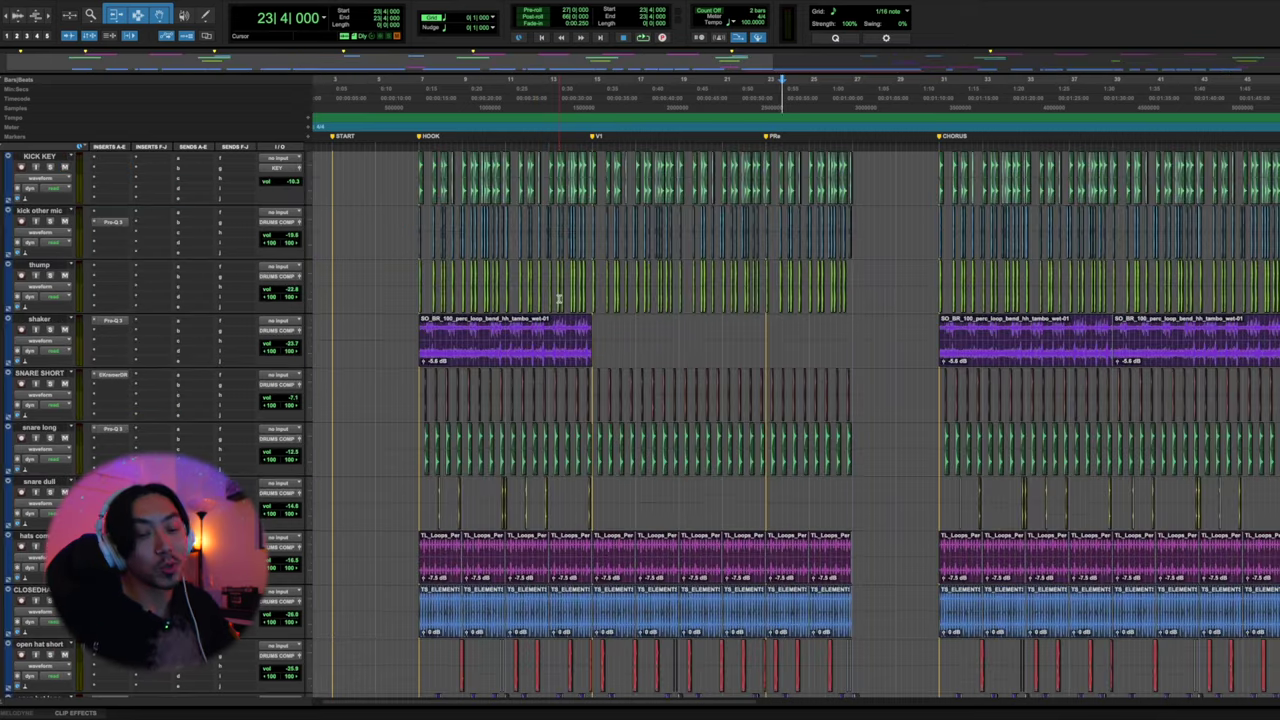
{"action": "key", "text": "ctrl+equal"}
{"action": "scroll", "coordinate": [714, 386], "scroll_direction": "left", "scroll_amount": 15}
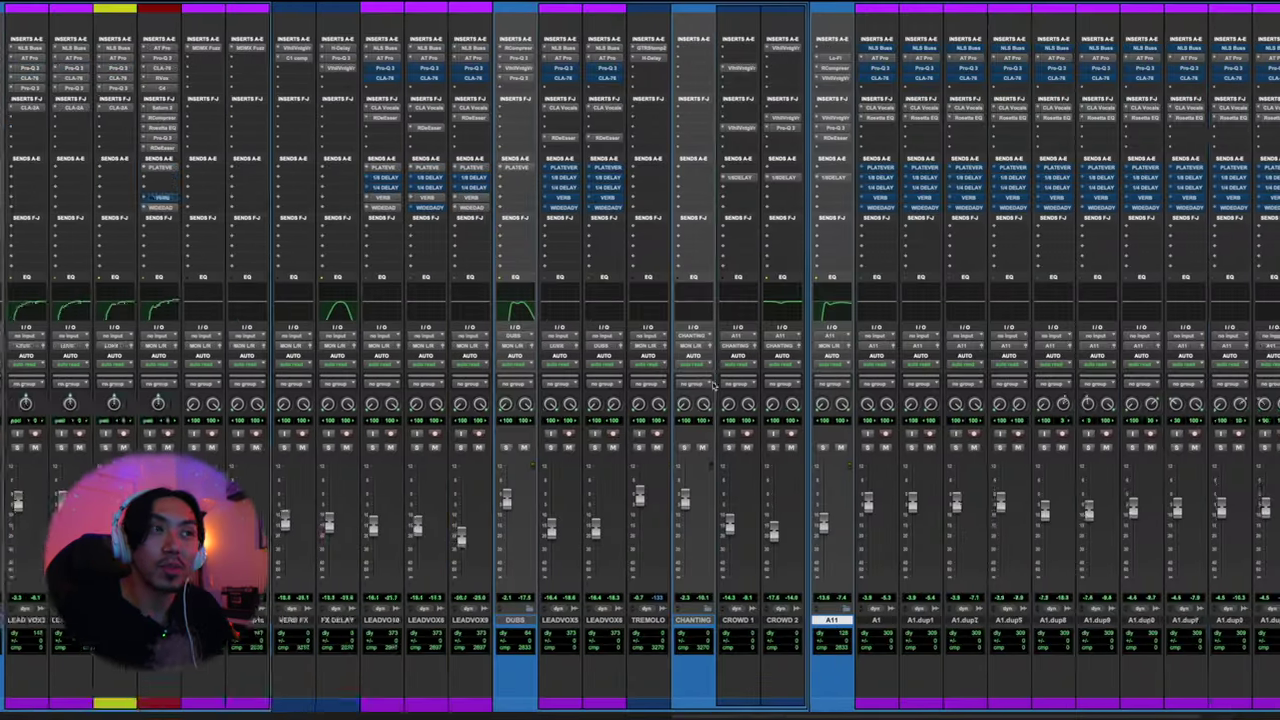
{"action": "scroll", "coordinate": [716, 386], "scroll_direction": "left", "scroll_amount": 4}
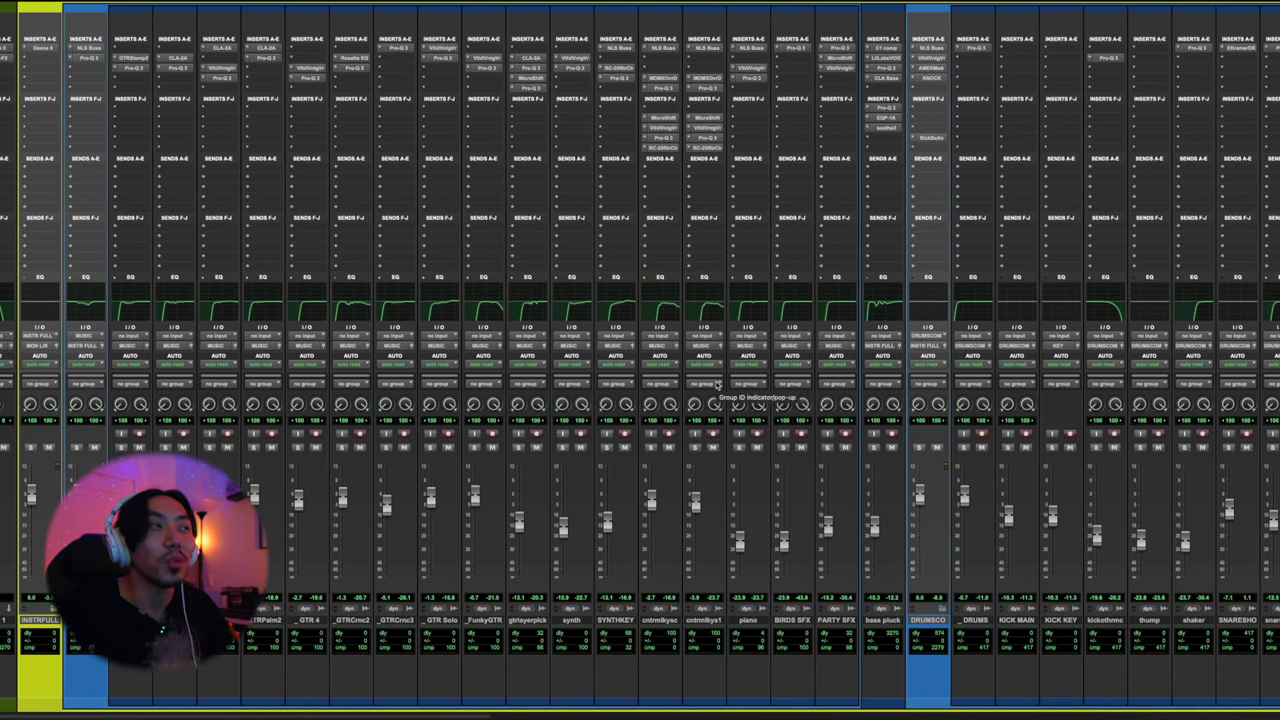